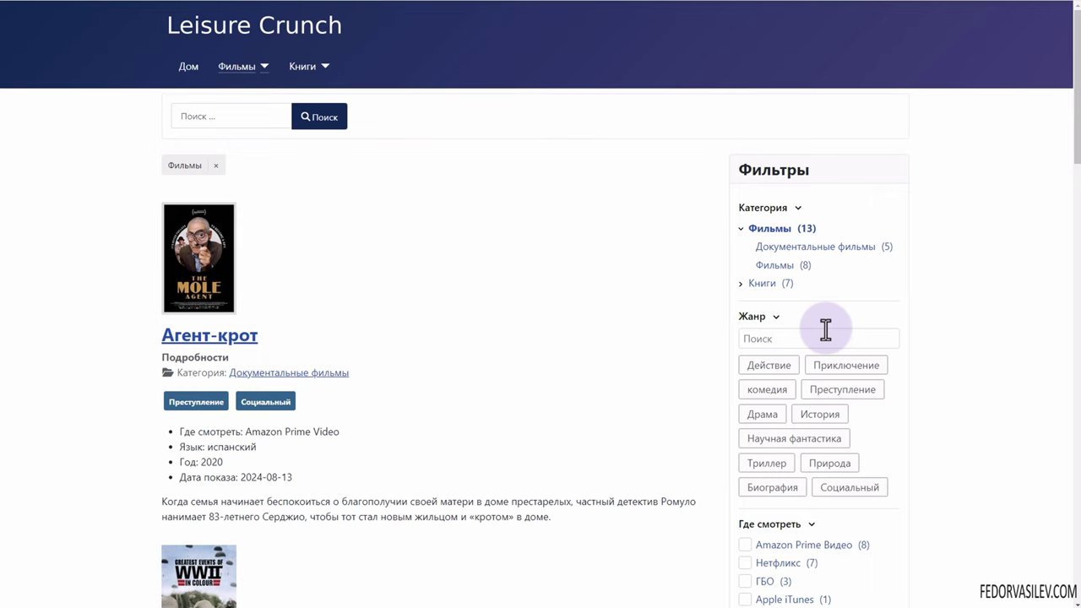
# Filter the demo site's films by the genre Действие and look through the matching titles
pyautogui.scroll(-2, 869, 391)
pyautogui.scroll(2, 852, 458)
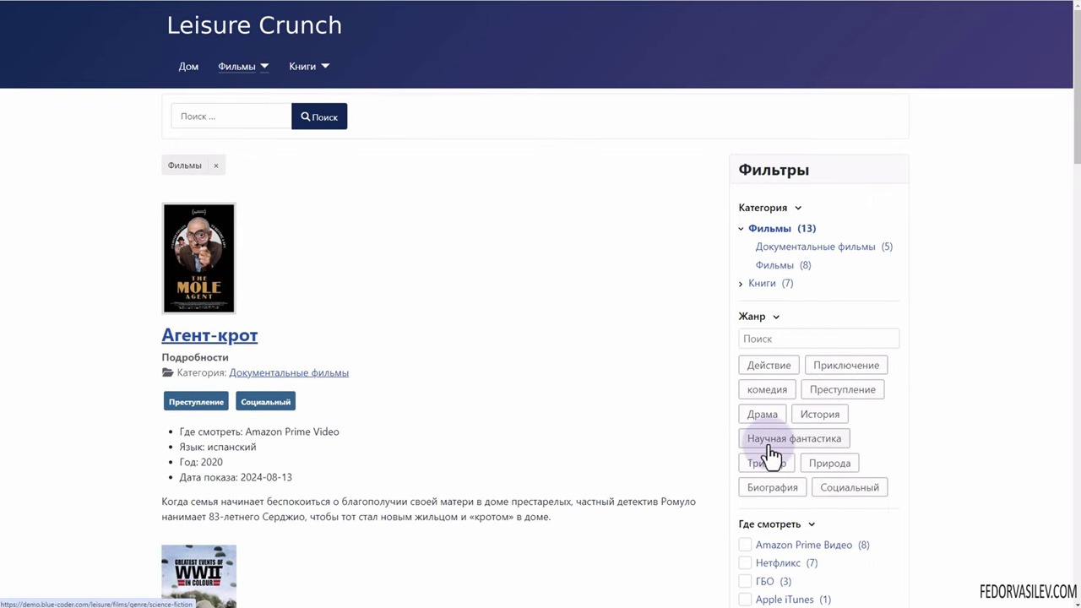
pyautogui.scroll(-2, 731, 282)
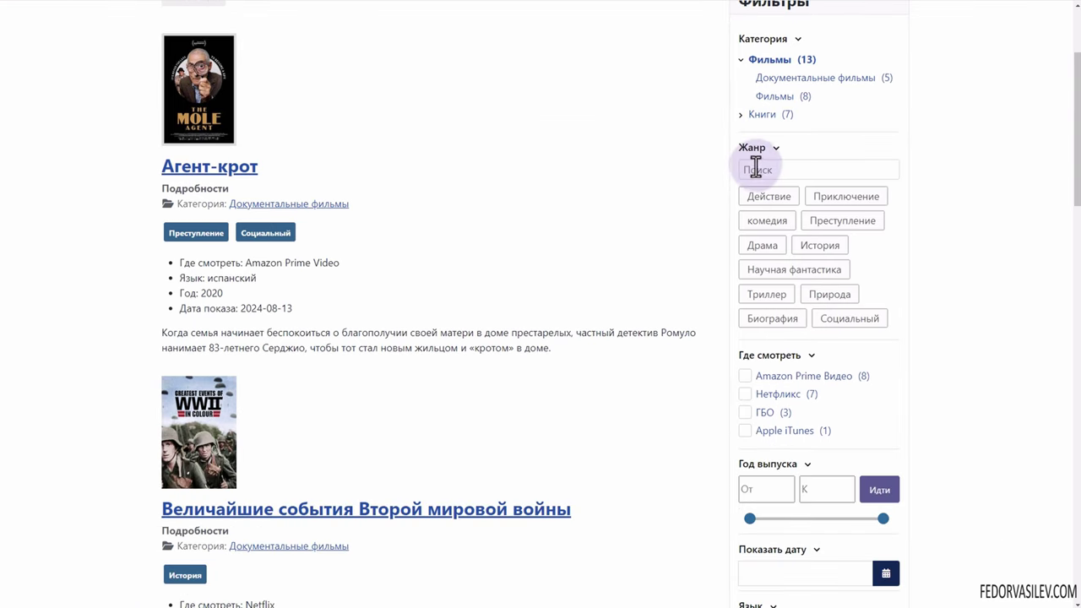
pyautogui.click(769, 192)
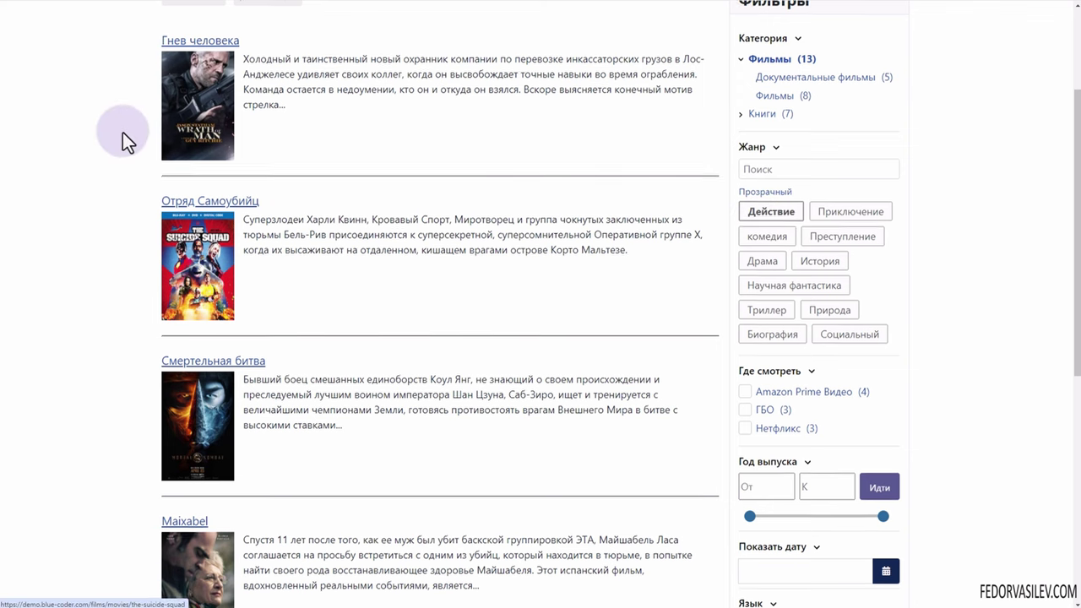
pyautogui.scroll(-3, 122, 132)
pyautogui.scroll(3, 307, 307)
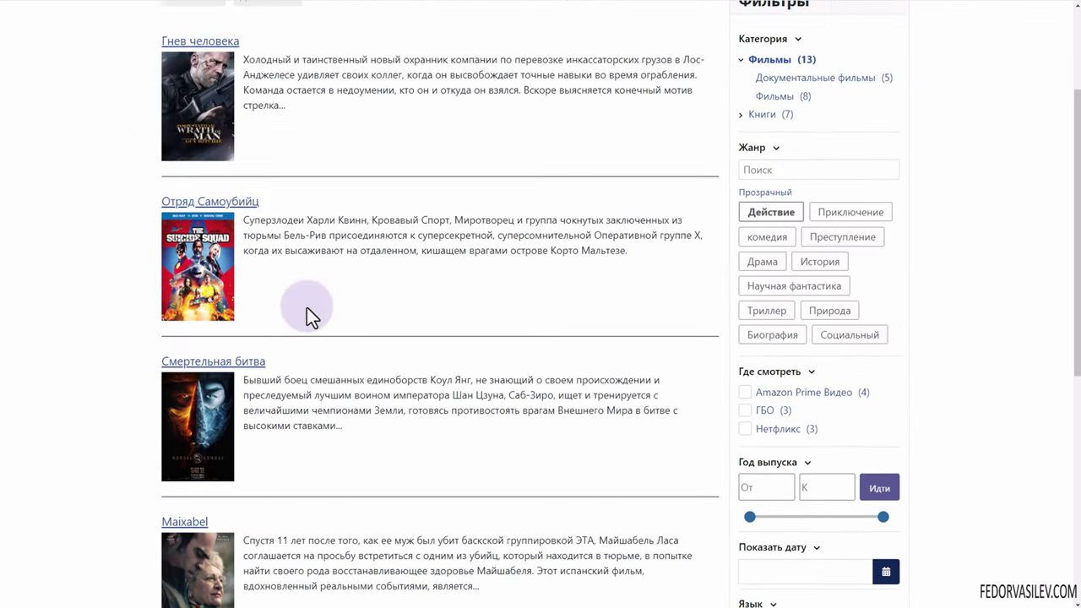
# Inspect the calendar of the show date filter (Показать дату) and close it without choosing a date
pyautogui.scroll(-2, 747, 388)
pyautogui.click(775, 413)
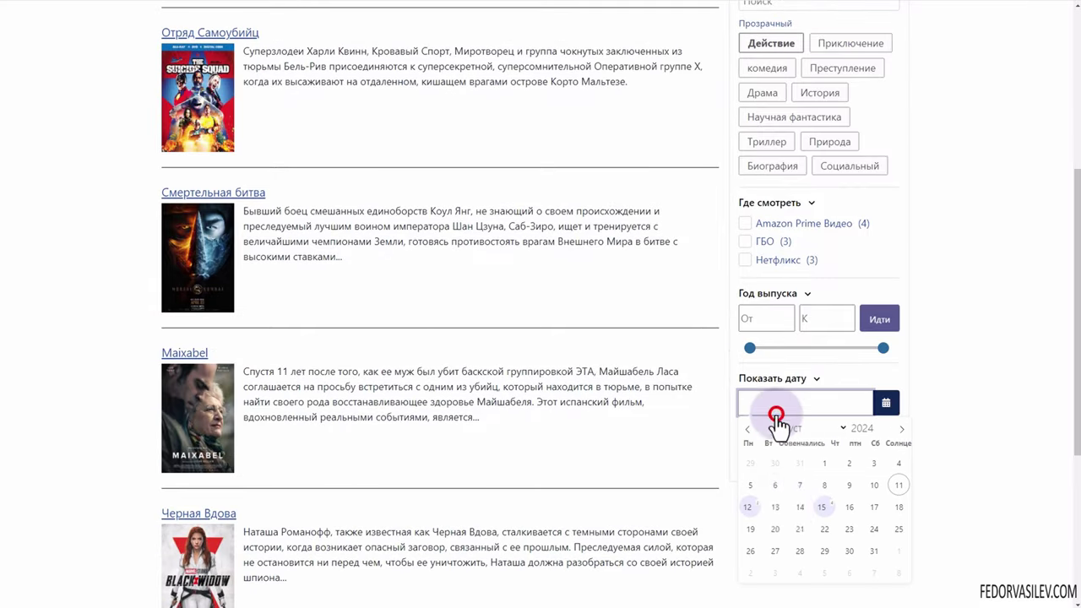
pyautogui.click(886, 389)
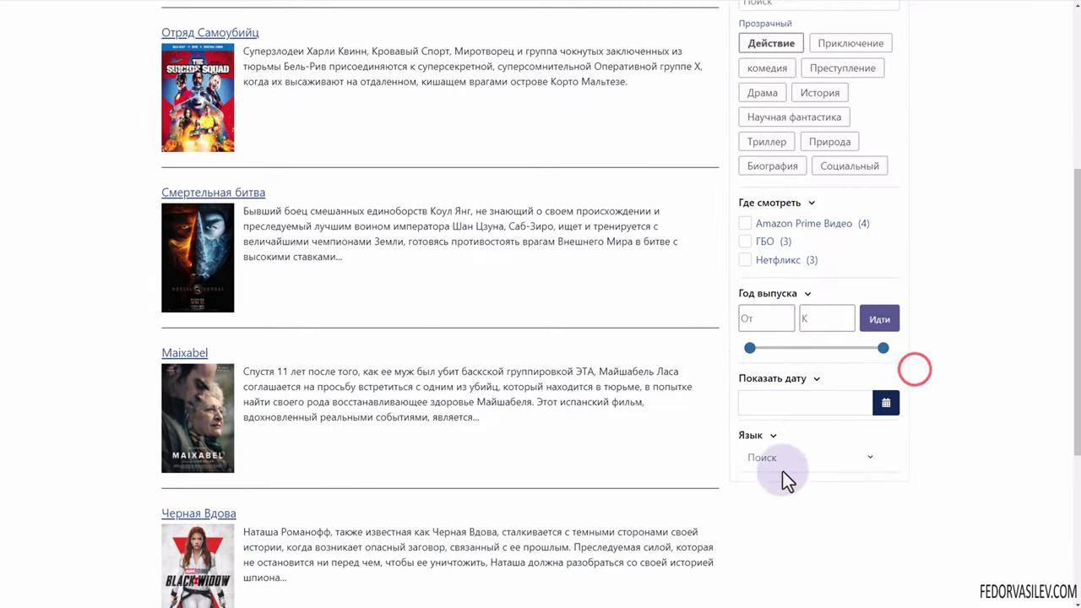
pyautogui.scroll(5, 792, 423)
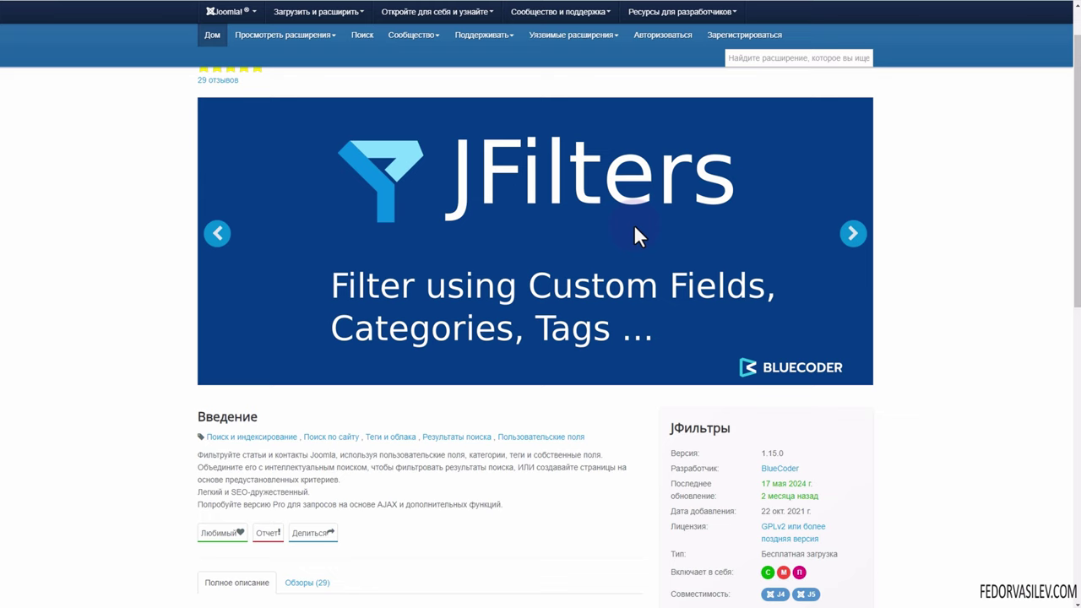
# Browse through all the preview images on the JFilters page of the Joomla extensions directory
pyautogui.click(852, 234)
pyautogui.click(856, 243)
pyautogui.click(853, 237)
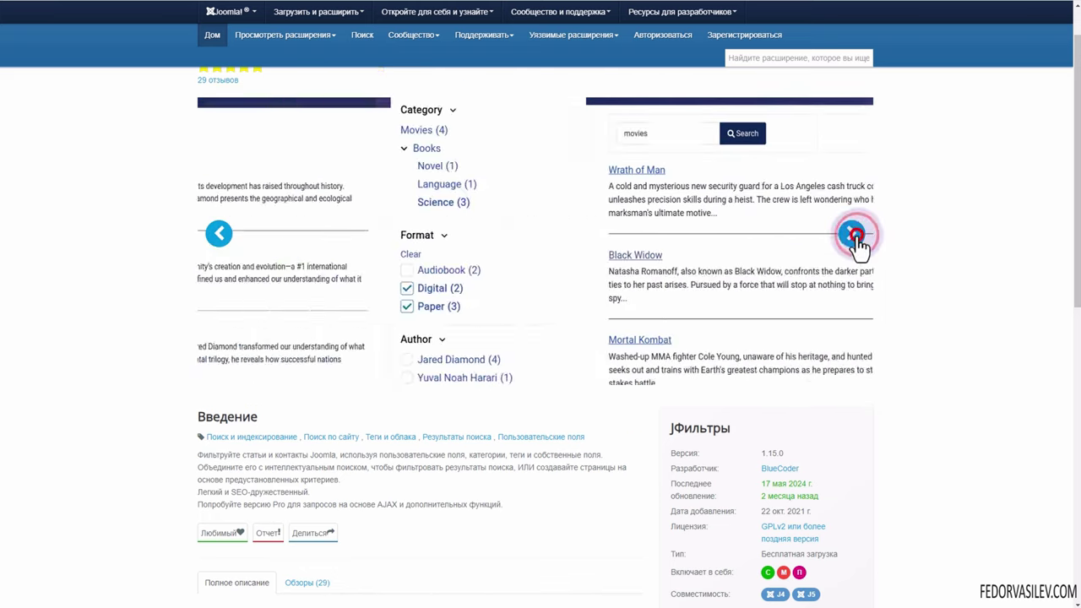
pyautogui.click(854, 237)
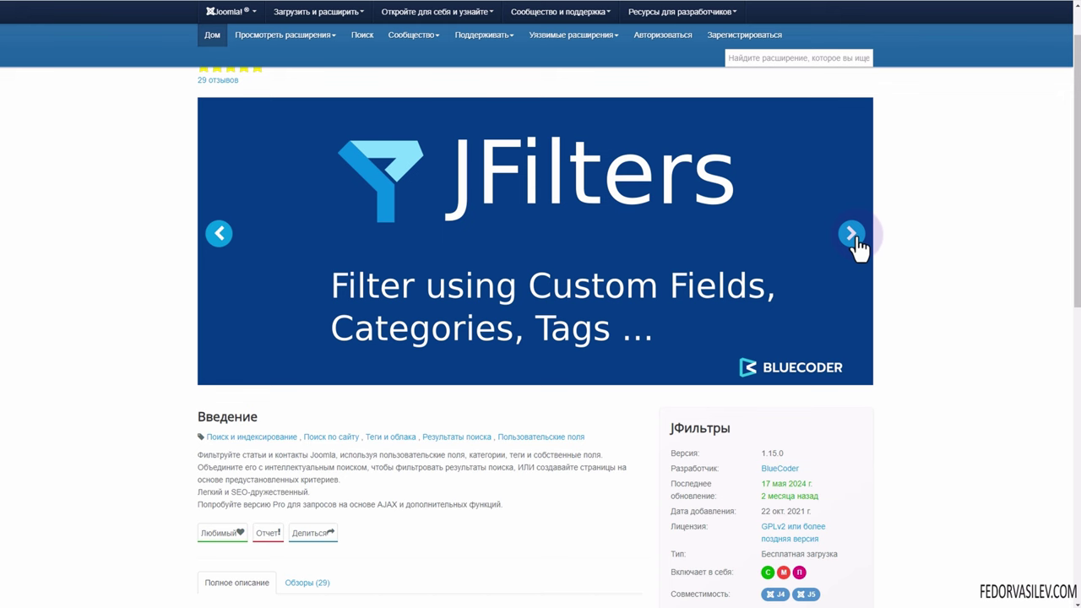
# Check which extension types JFilters includes and which Joomla versions it is compatible with
pyautogui.scroll(-2, 856, 245)
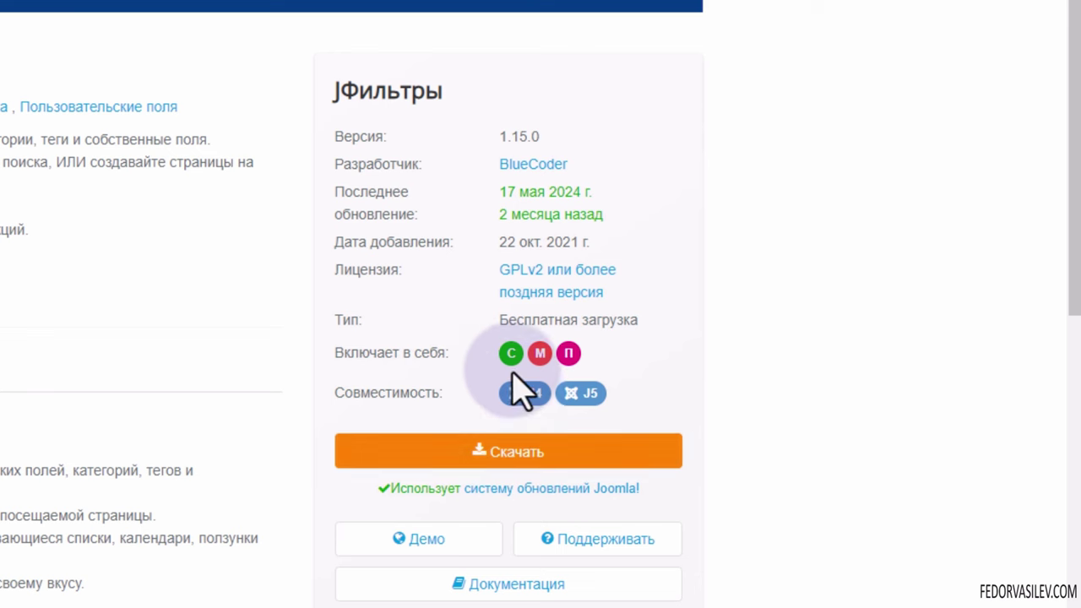
pyautogui.moveTo(571, 351)
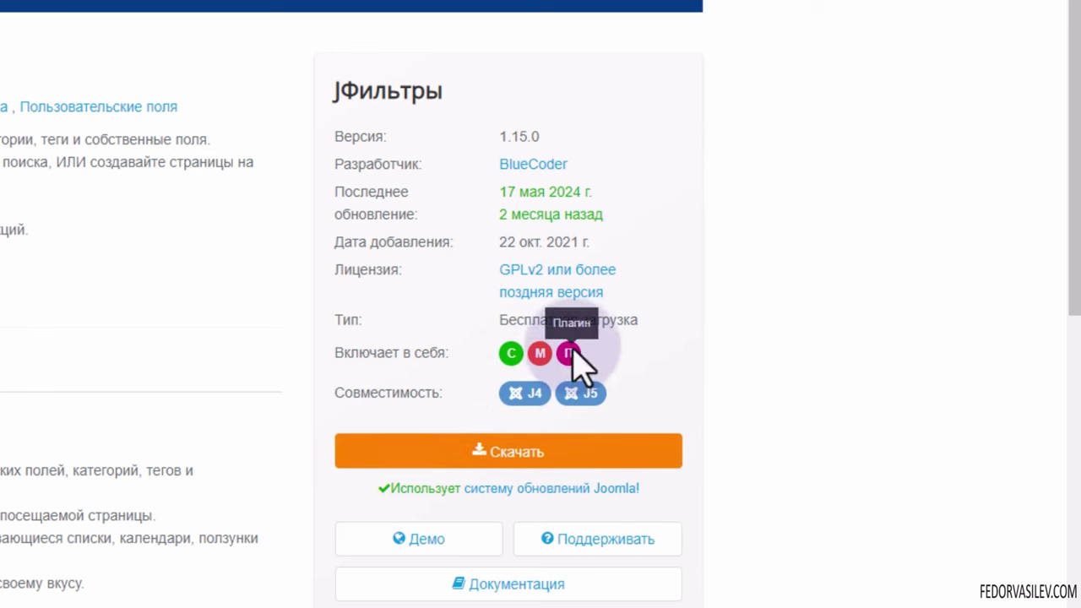
pyautogui.click(528, 451)
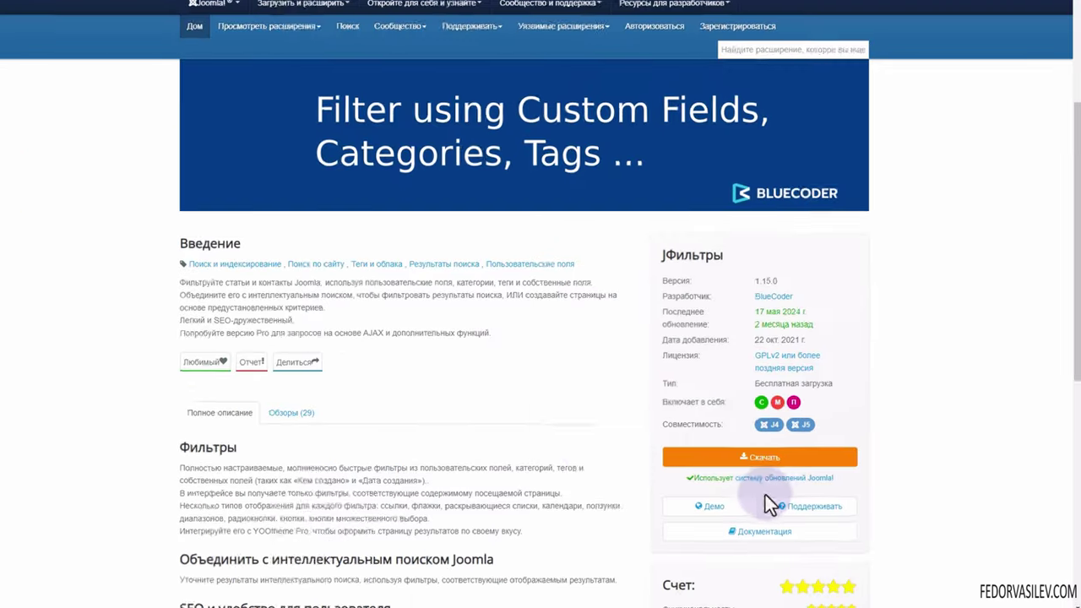
# Read the full description of JFilters, especially the Фильтры section on filter sources and display types
pyautogui.scroll(-2, 381, 371)
pyautogui.moveTo(216, 295); pyautogui.dragTo(379, 359)
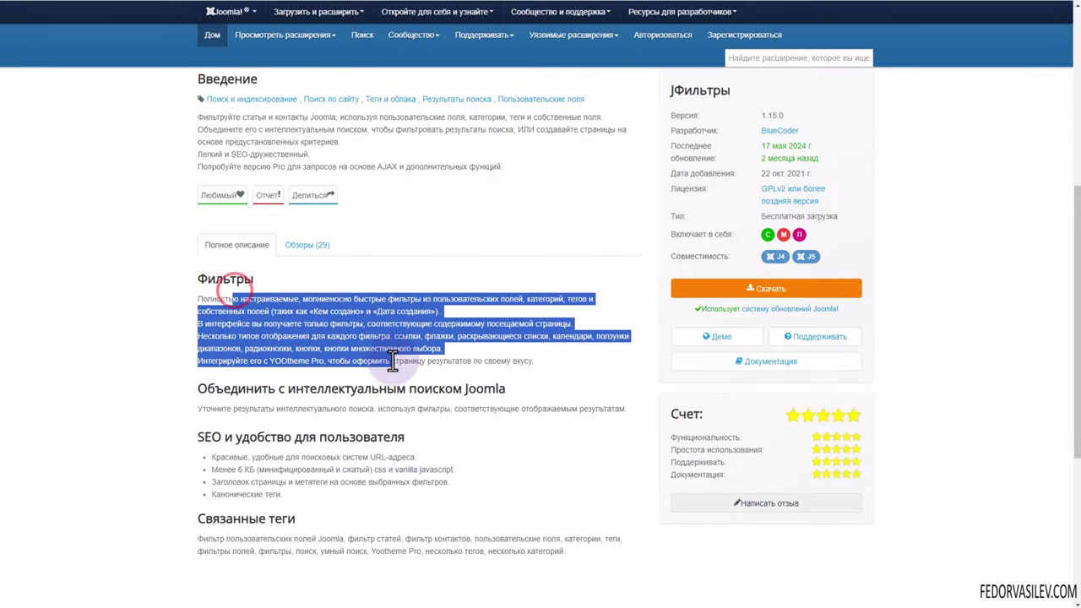
pyautogui.click(299, 314)
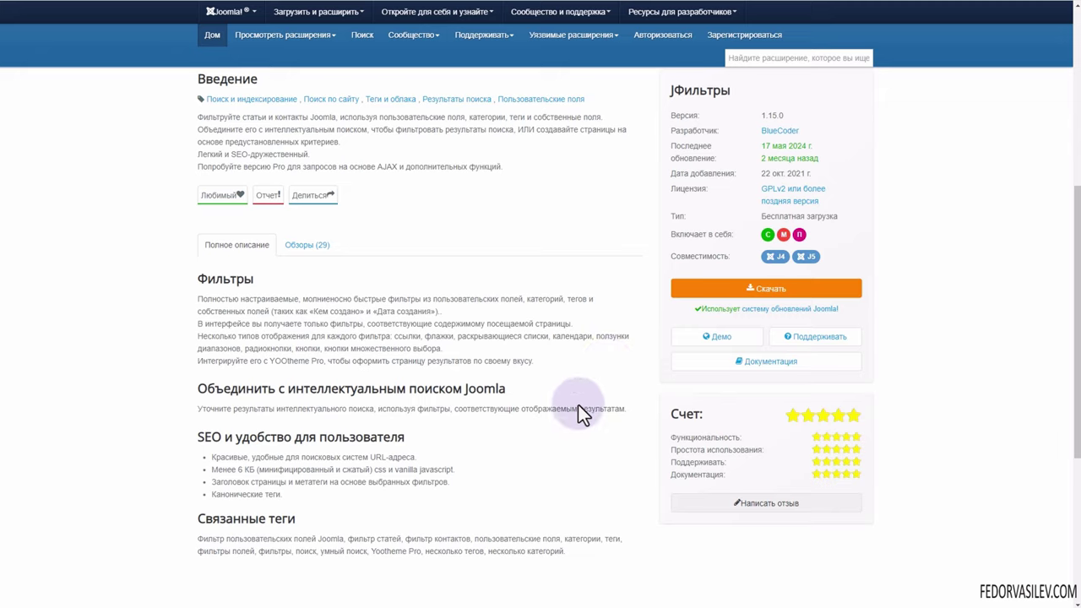
pyautogui.scroll(2, 582, 413)
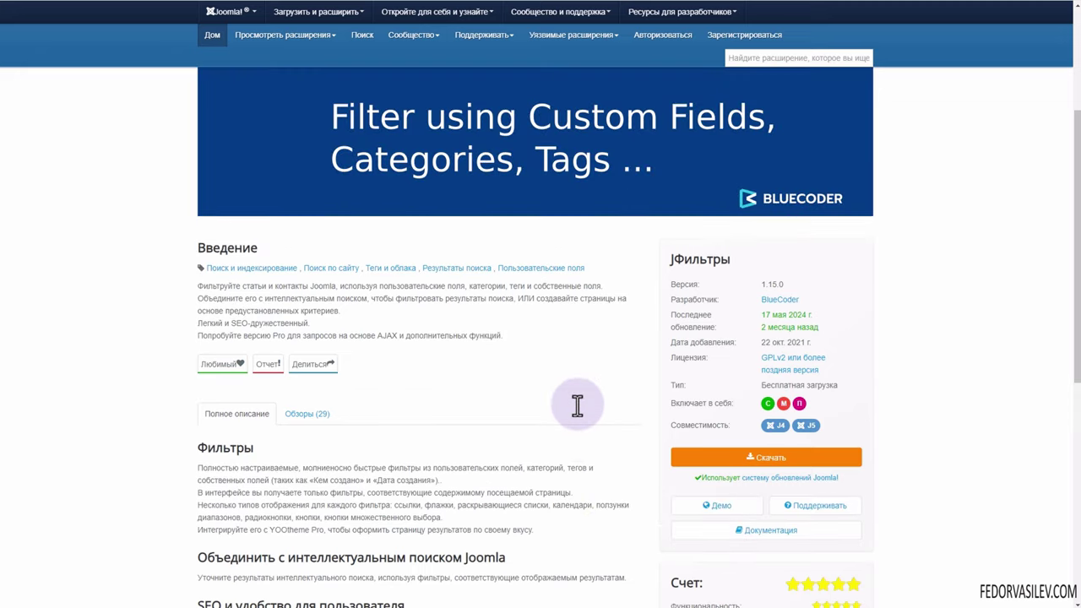
pyautogui.scroll(2, 566, 399)
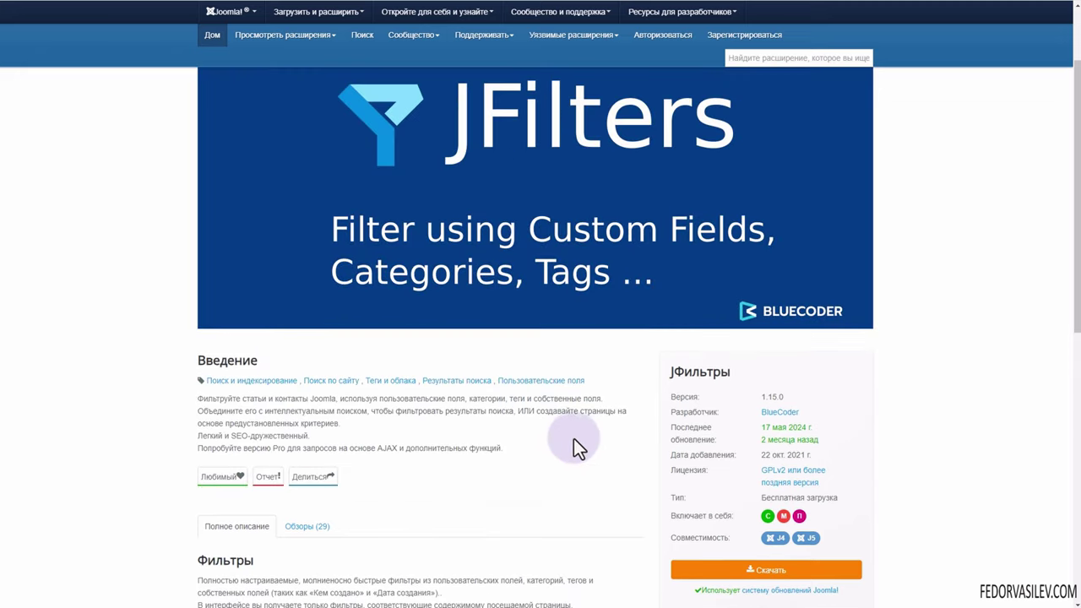
pyautogui.scroll(2, 519, 275)
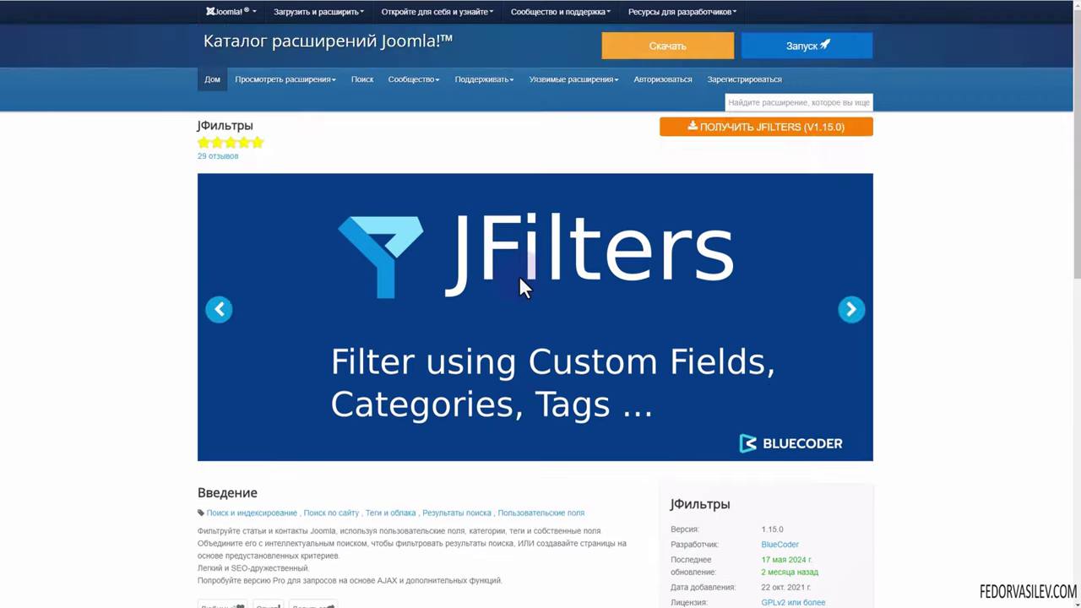
# Review the JFilters preview images once more together with the introduction and description text
pyautogui.click(853, 311)
pyautogui.click(855, 312)
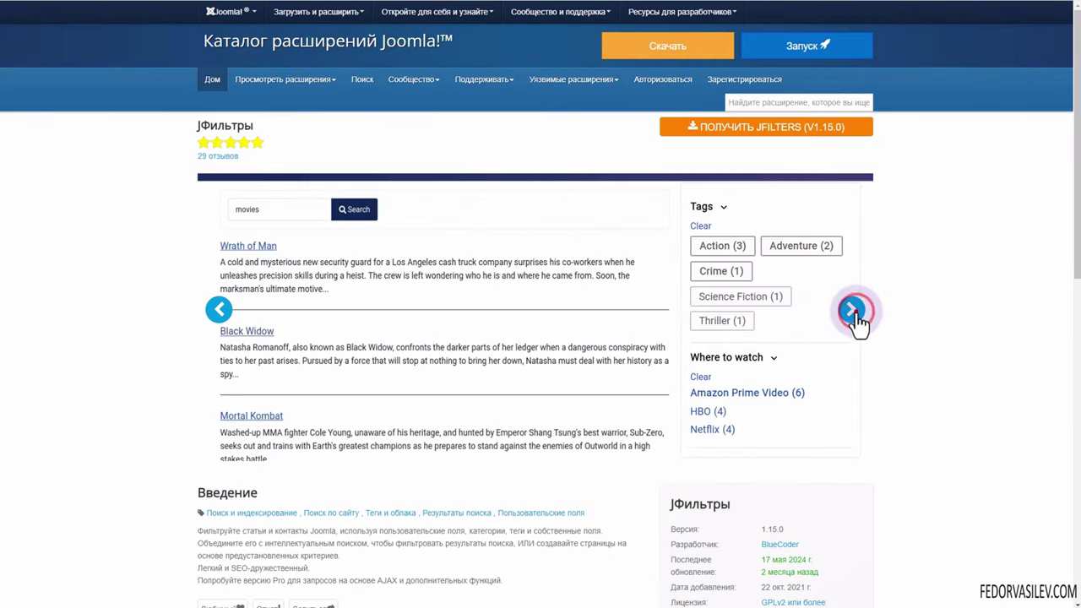
pyautogui.click(853, 311)
pyautogui.scroll(-3, 601, 310)
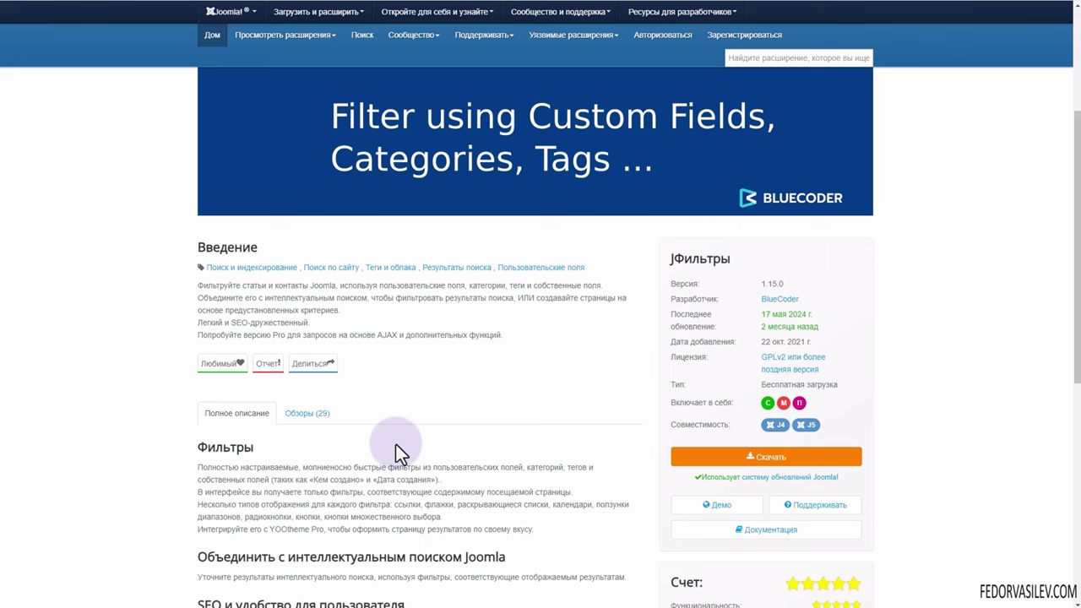
pyautogui.scroll(-1, 396, 444)
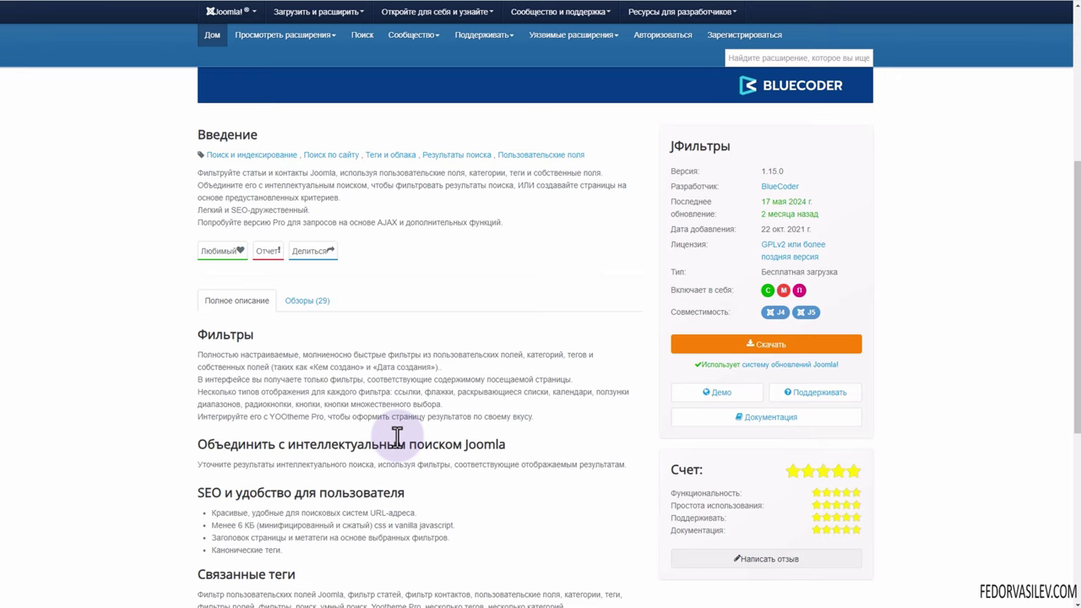
pyautogui.scroll(2, 397, 435)
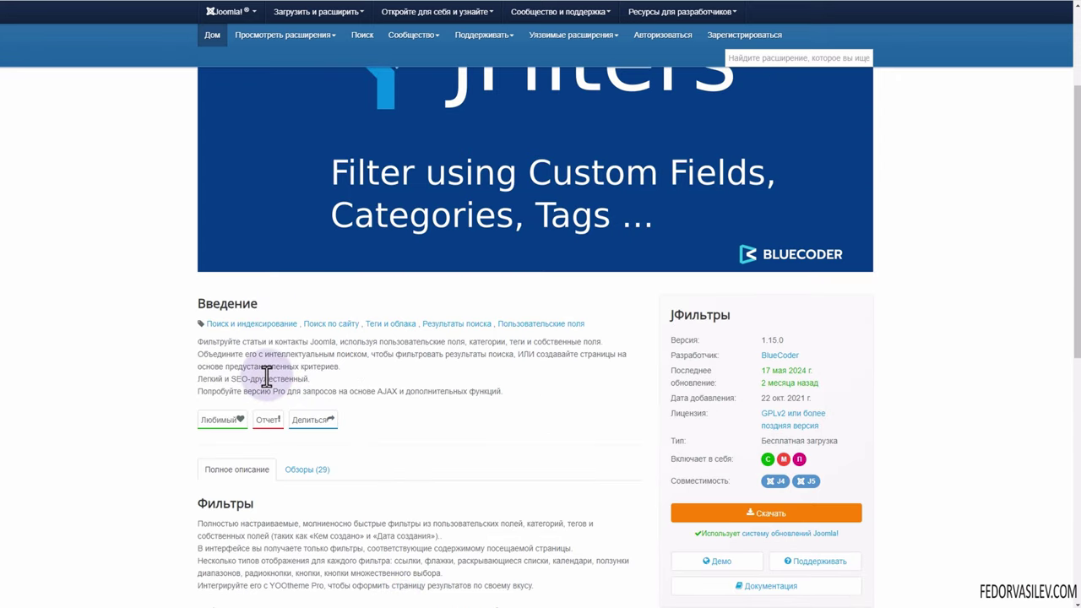
pyautogui.scroll(2, 549, 363)
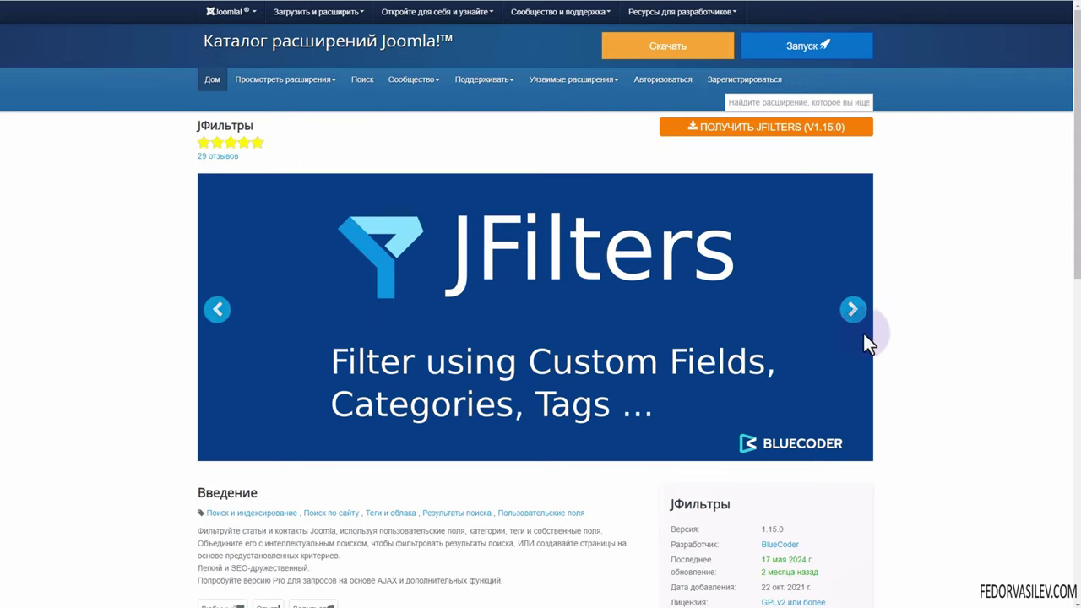
pyautogui.click(851, 312)
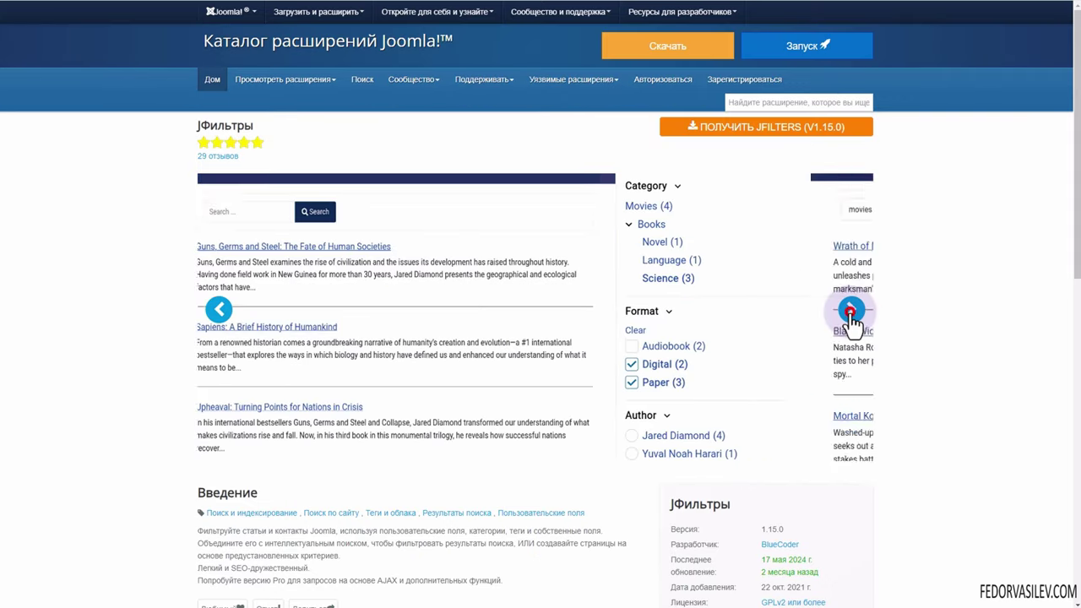
pyautogui.click(851, 311)
# Open the developer's JFilters page through the download link and look over its feature overview
pyautogui.scroll(-3, 625, 309)
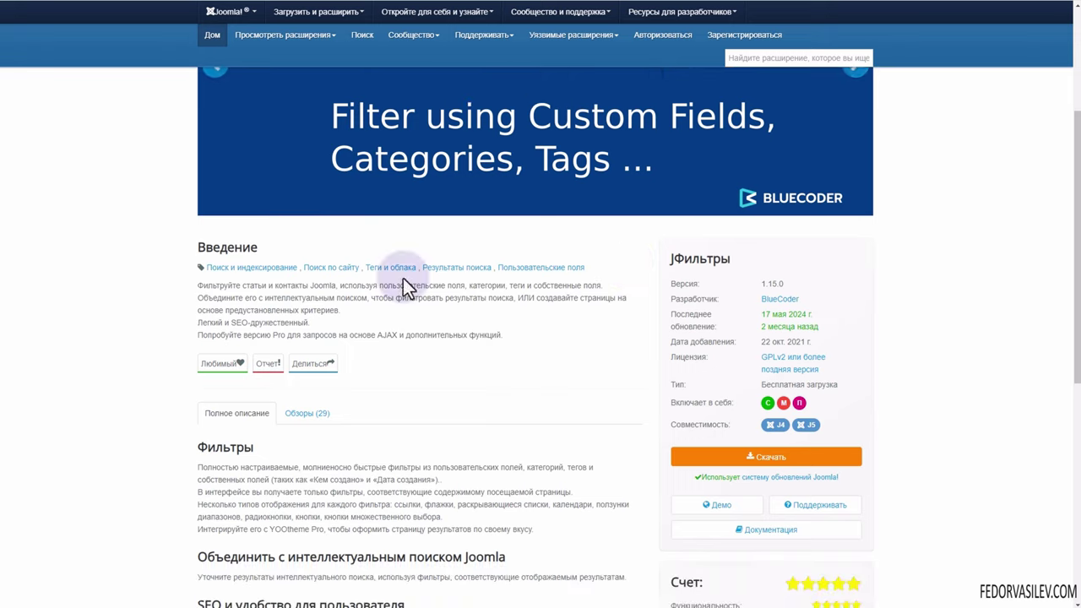
pyautogui.scroll(-2, 359, 323)
pyautogui.click(764, 345)
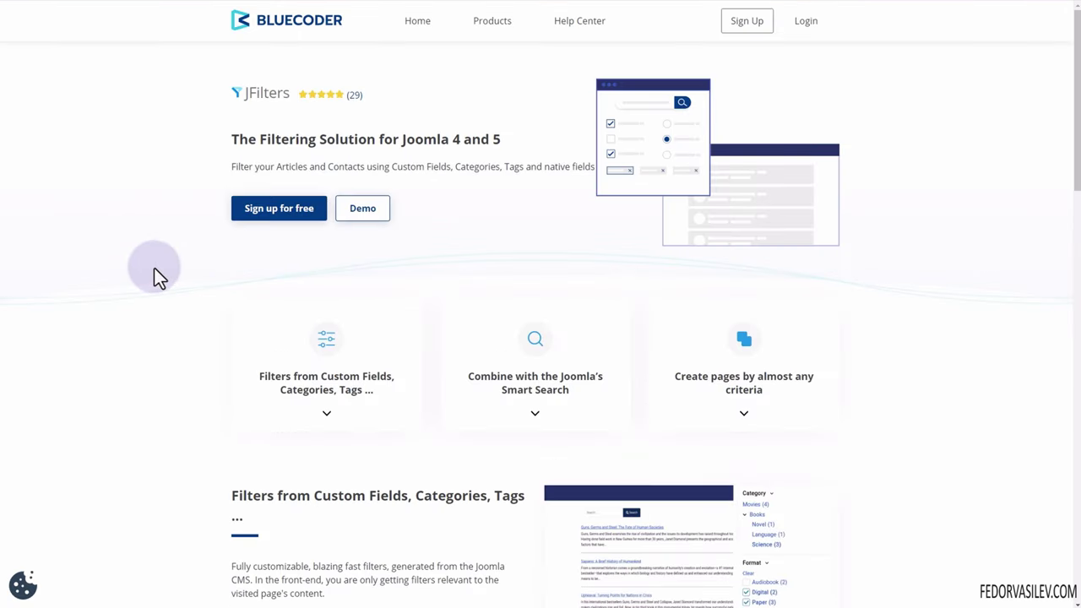
pyautogui.scroll(-12, 153, 277)
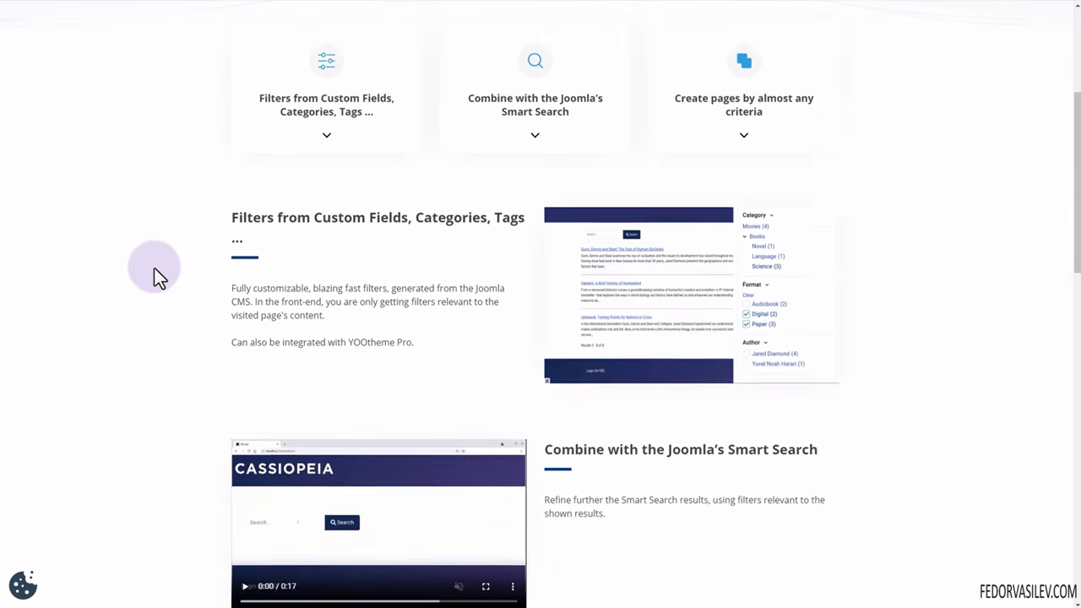
pyautogui.scroll(13, 150, 276)
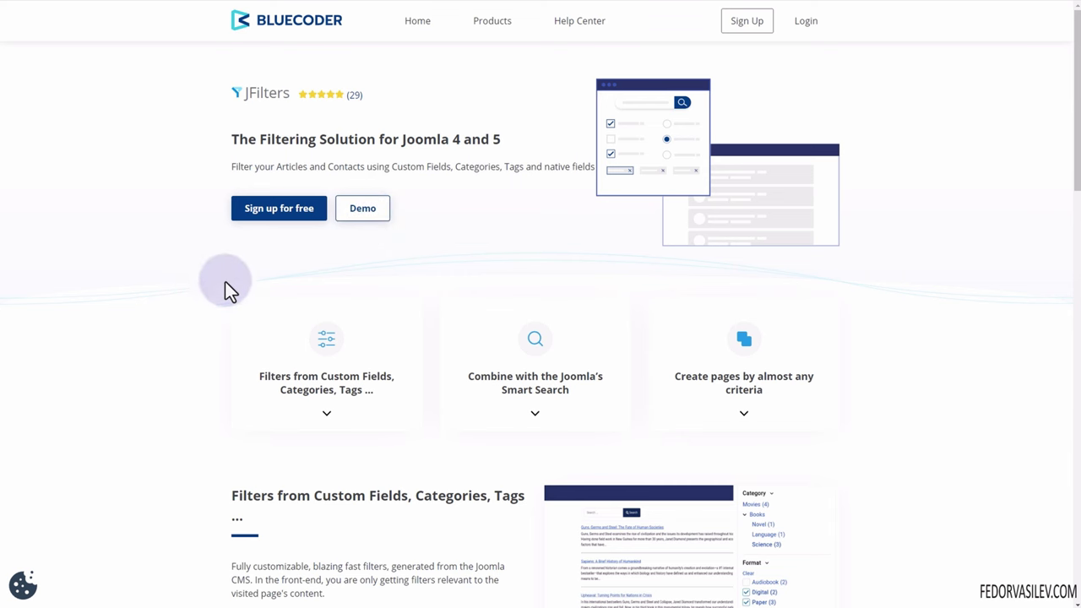
# Open the free BlueCoder sign-up form, review its fields, and register with an existing Google account
pyautogui.click(265, 226)
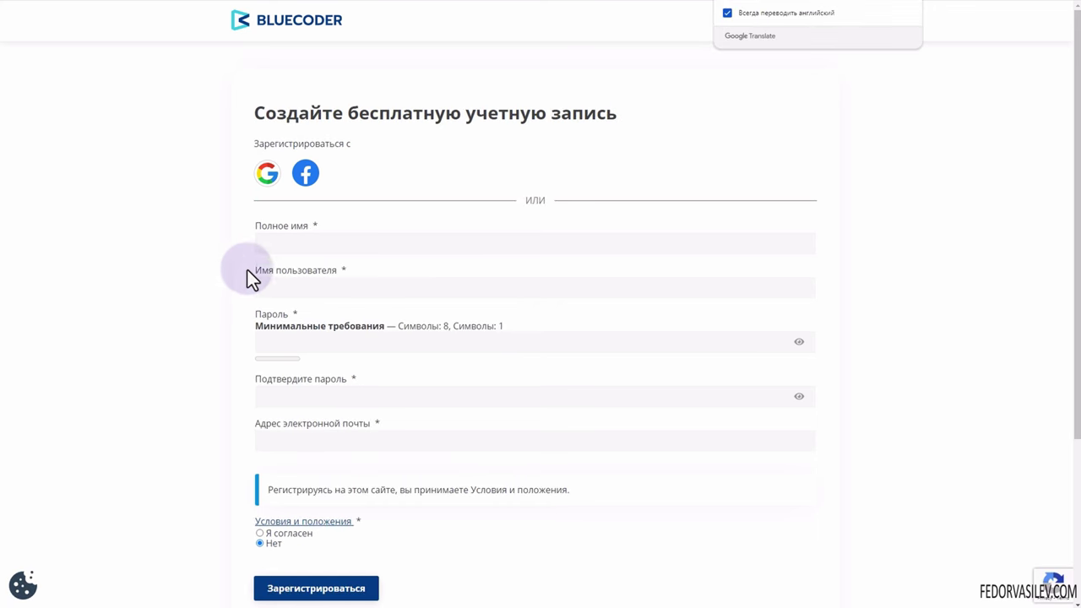
pyautogui.scroll(-1, 253, 254)
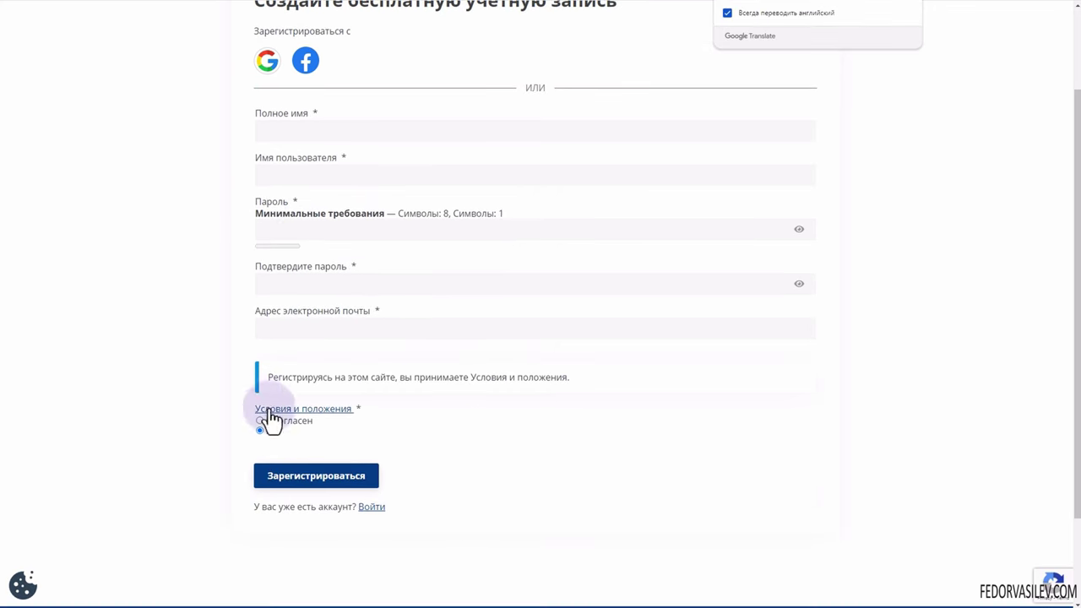
pyautogui.scroll(1, 480, 434)
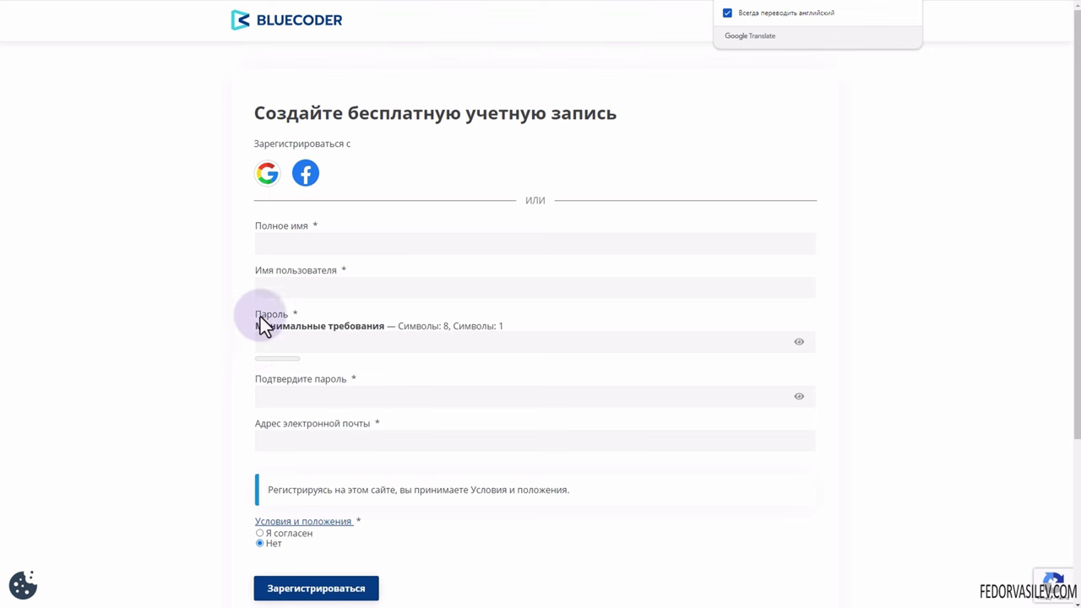
pyautogui.click(268, 177)
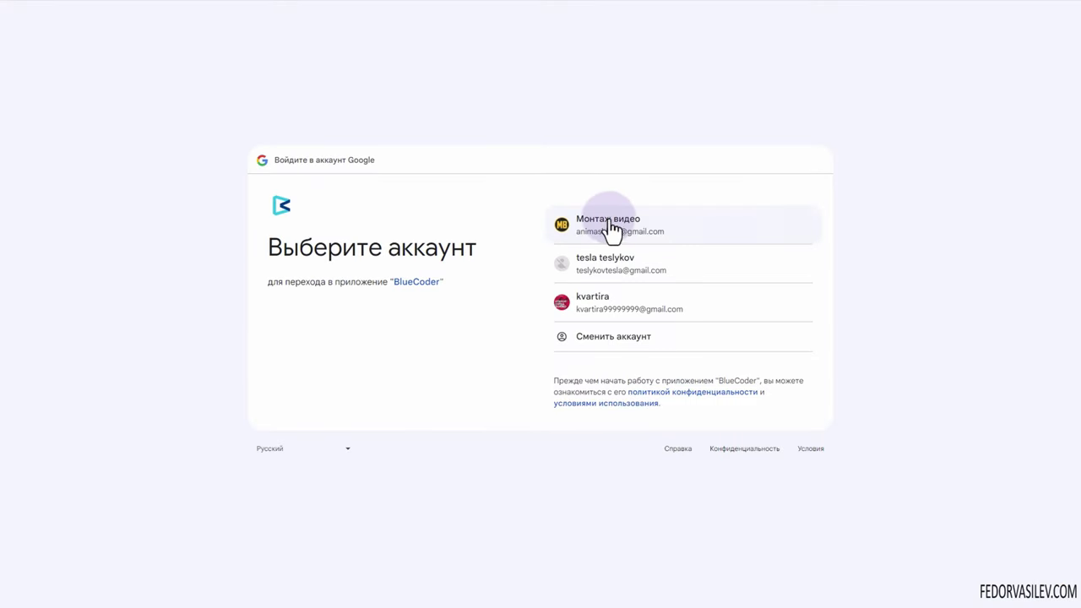
pyautogui.click(610, 224)
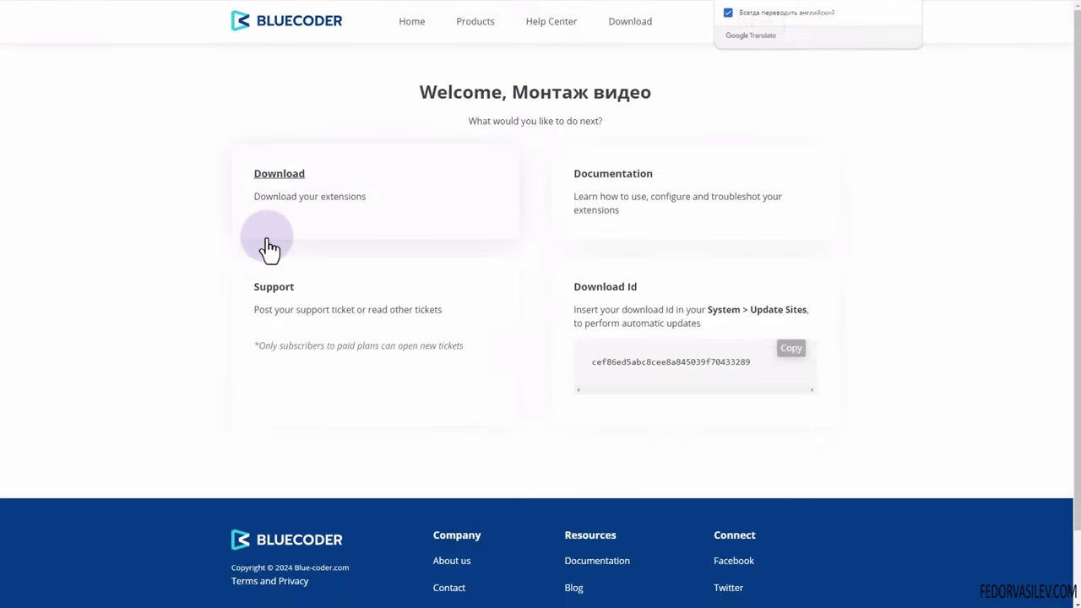
# Open the file page of the free JFilters version 1.15.0 in the BlueCoder downloads
pyautogui.click(268, 177)
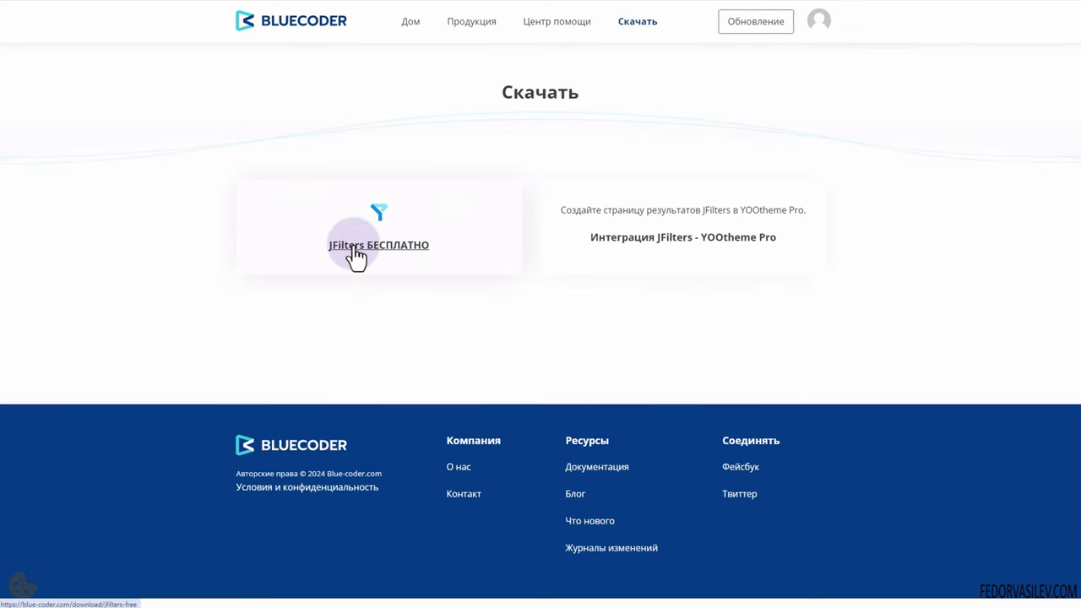
pyautogui.click(390, 245)
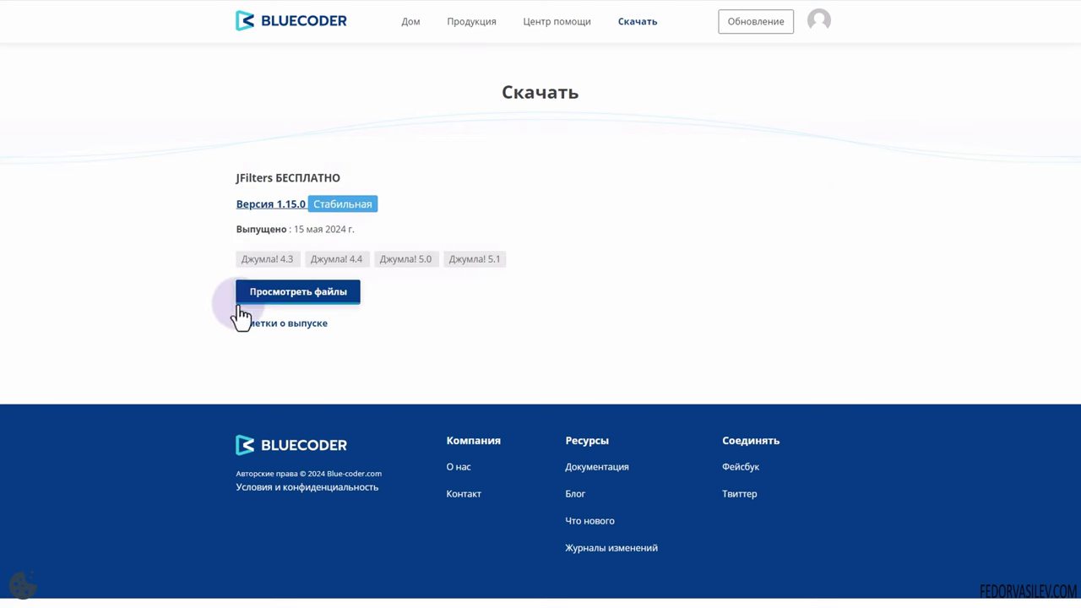
pyautogui.click(265, 203)
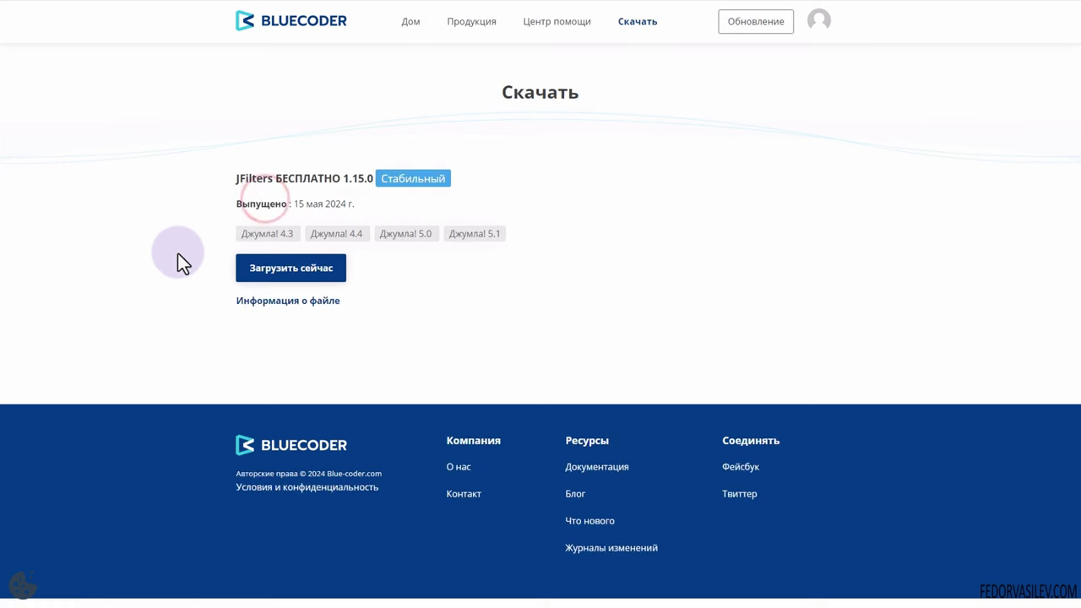
# Download the JFilters FREE 1.15.0 package and return to the list of BlueCoder downloads
pyautogui.click(279, 266)
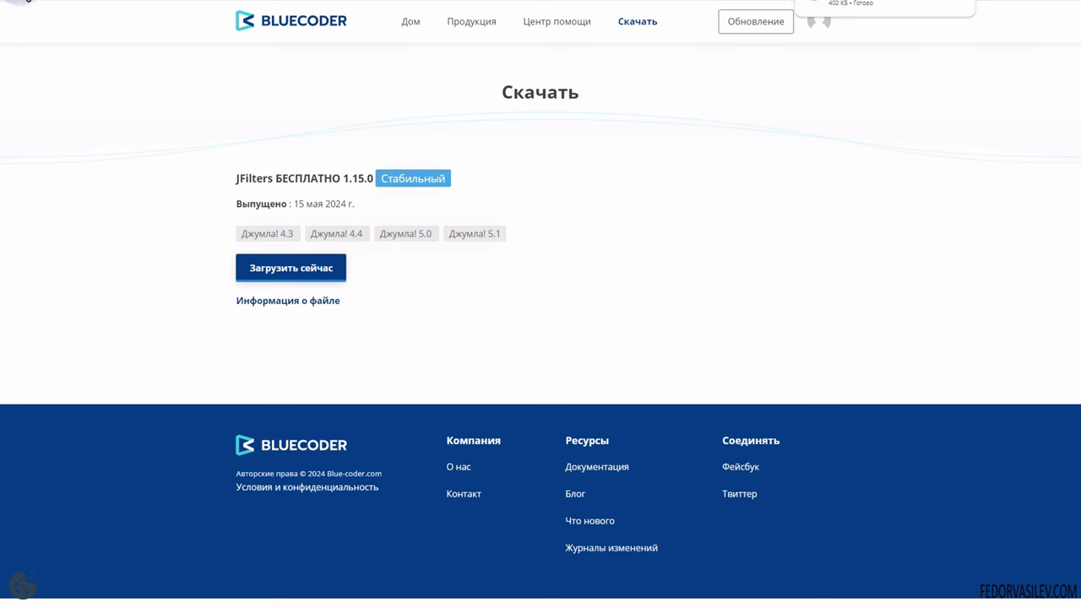
pyautogui.hotkey('alt', 'Left')
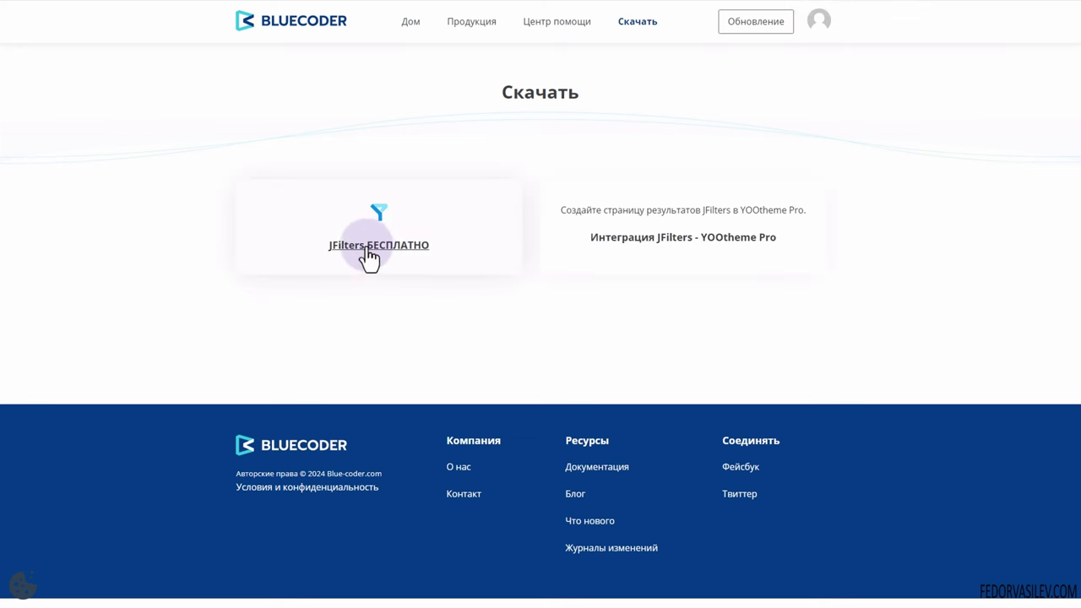
pyautogui.moveTo(313, 245); pyautogui.dragTo(355, 247)
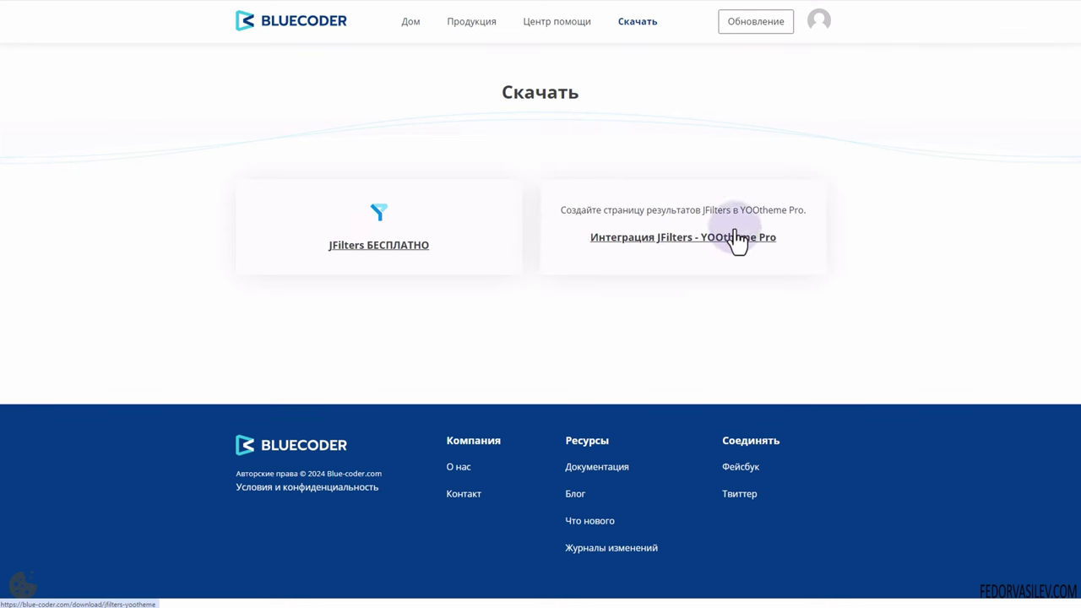
# Look over the JFilters - YOOtheme Pro integration download page and return to the JFilters free version
pyautogui.moveTo(713, 240); pyautogui.dragTo(792, 242)
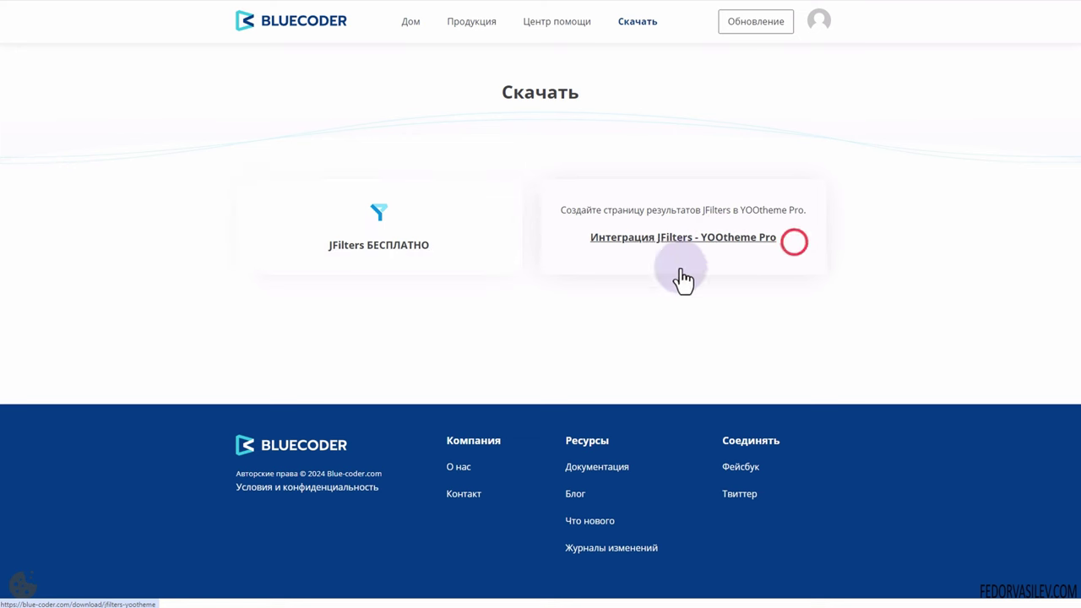
pyautogui.click(667, 235)
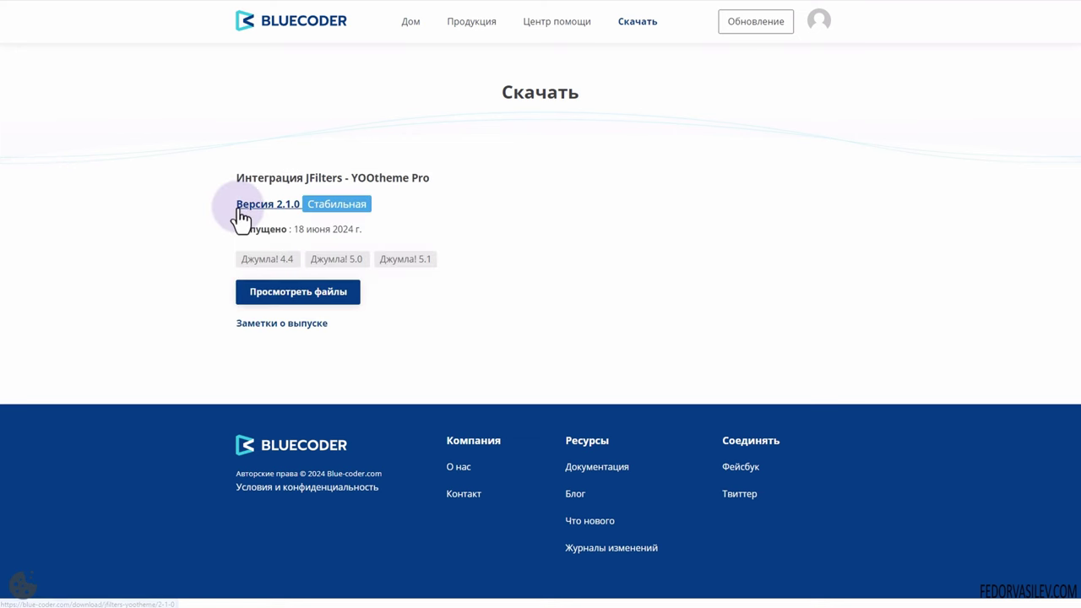
pyautogui.moveTo(274, 173); pyautogui.dragTo(431, 181)
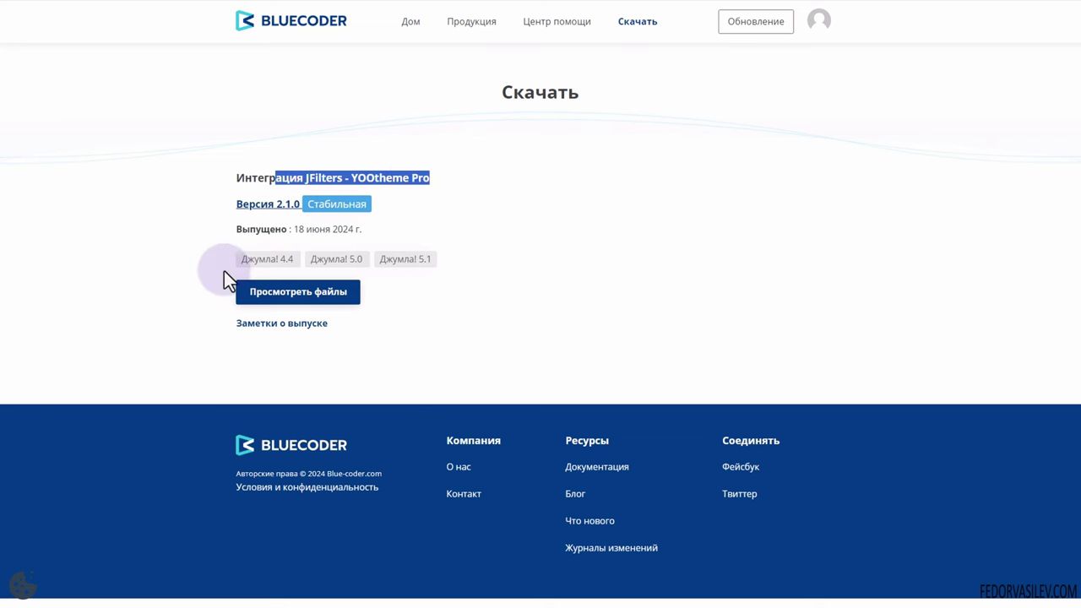
pyautogui.hotkey('alt', 'Left')
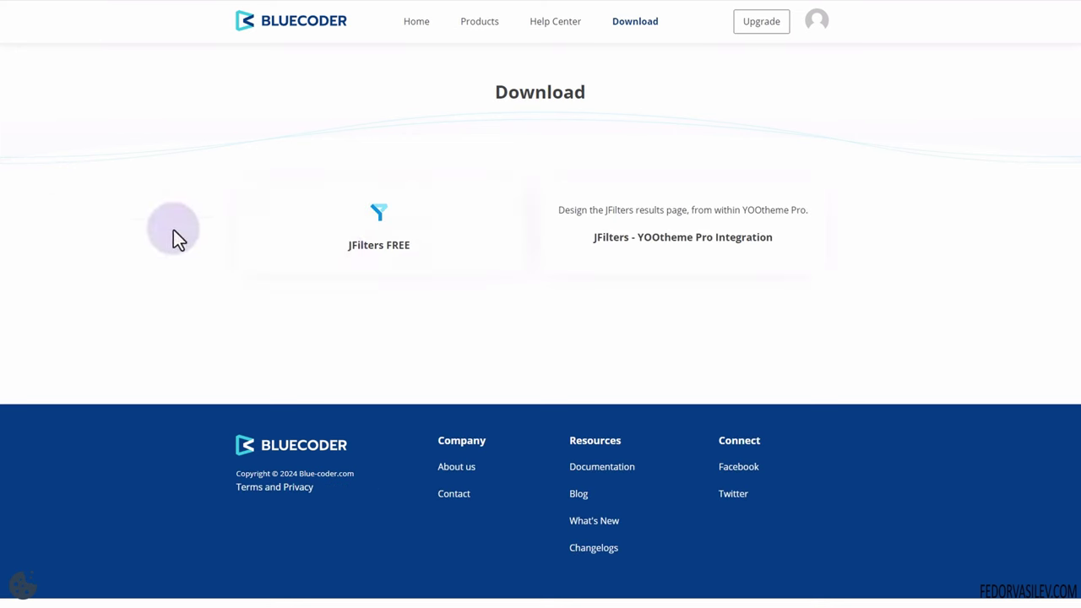
pyautogui.click(354, 259)
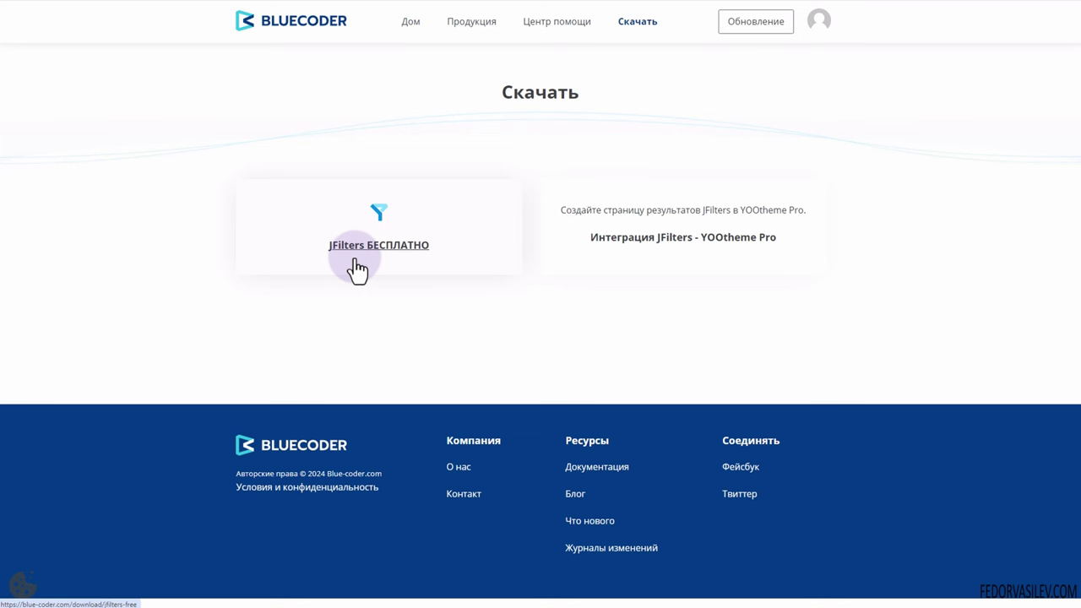
pyautogui.click(355, 247)
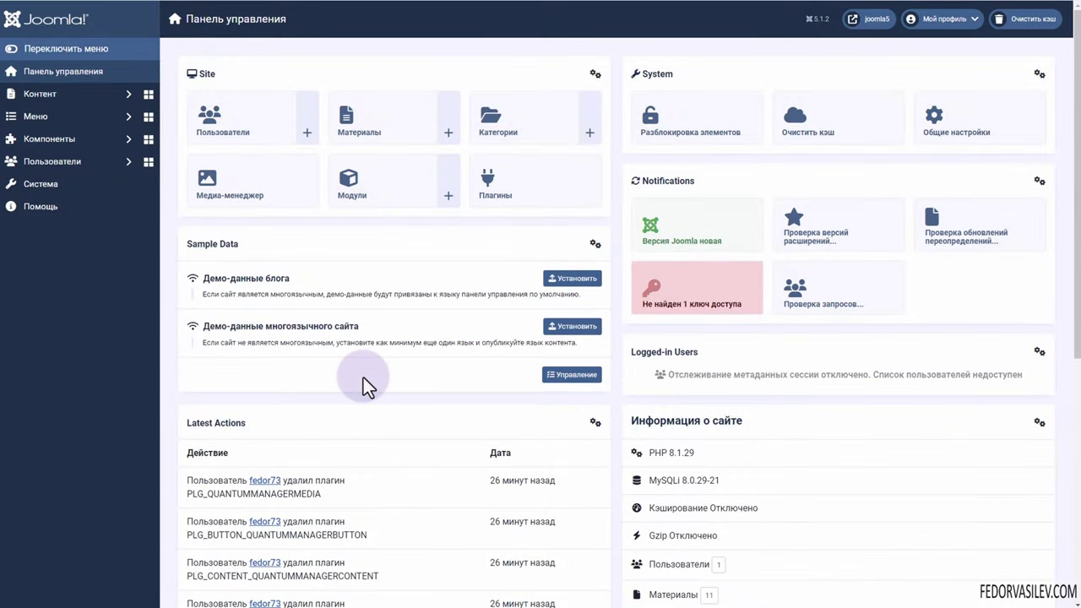
# Switch to the Joomla administrator, look over its control panel, and open the list of articles (Материалы)
pyautogui.scroll(-2, 356, 374)
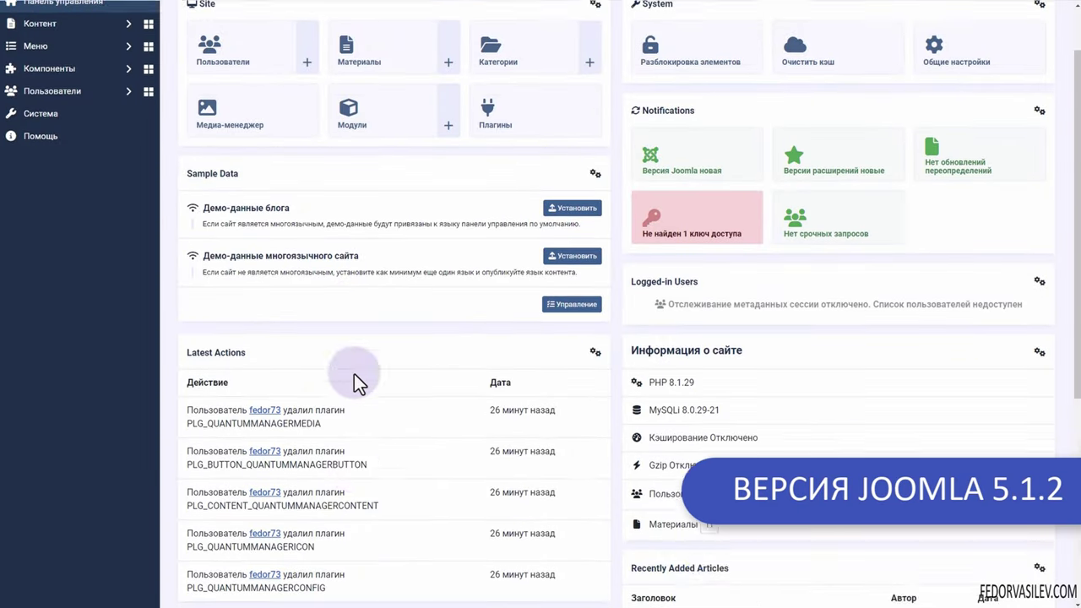
pyautogui.scroll(2, 354, 373)
pyautogui.click(36, 94)
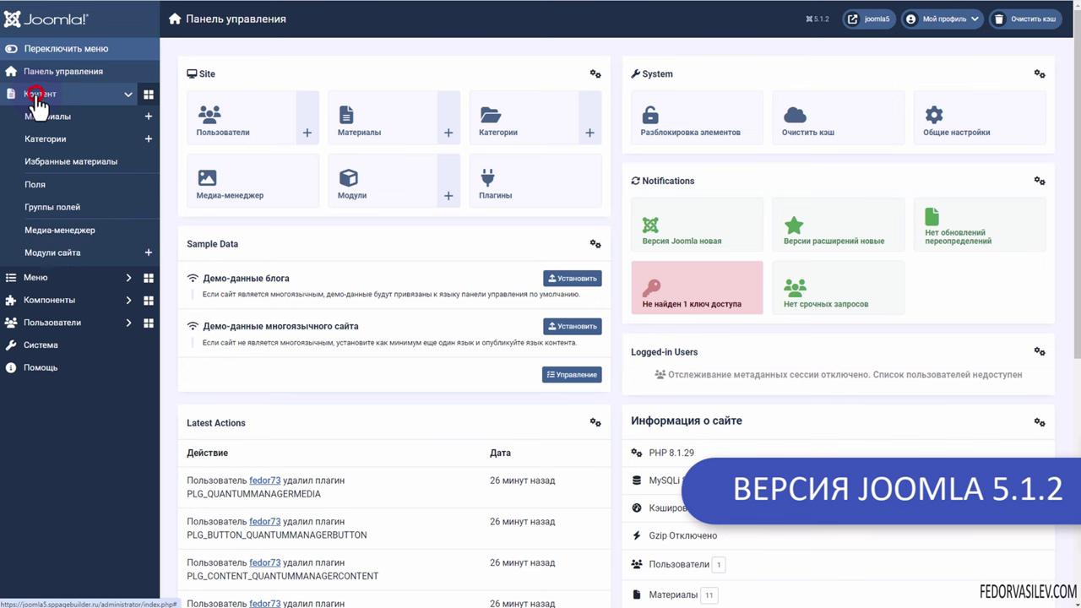
pyautogui.click(40, 116)
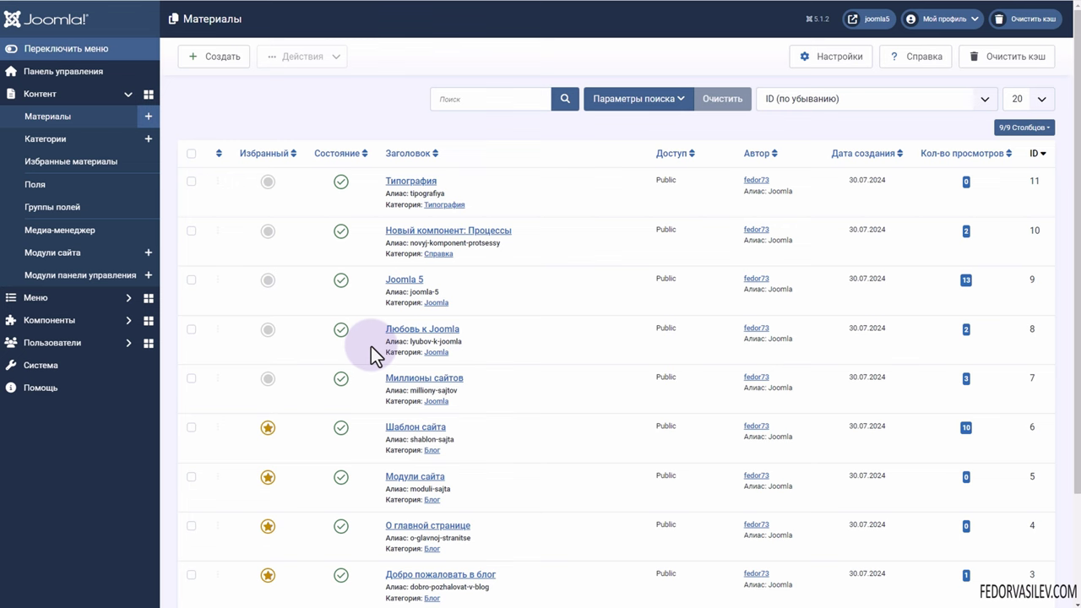
# Open the article Типография, examine the tags available for it, and close the article without choosing one
pyautogui.click(397, 181)
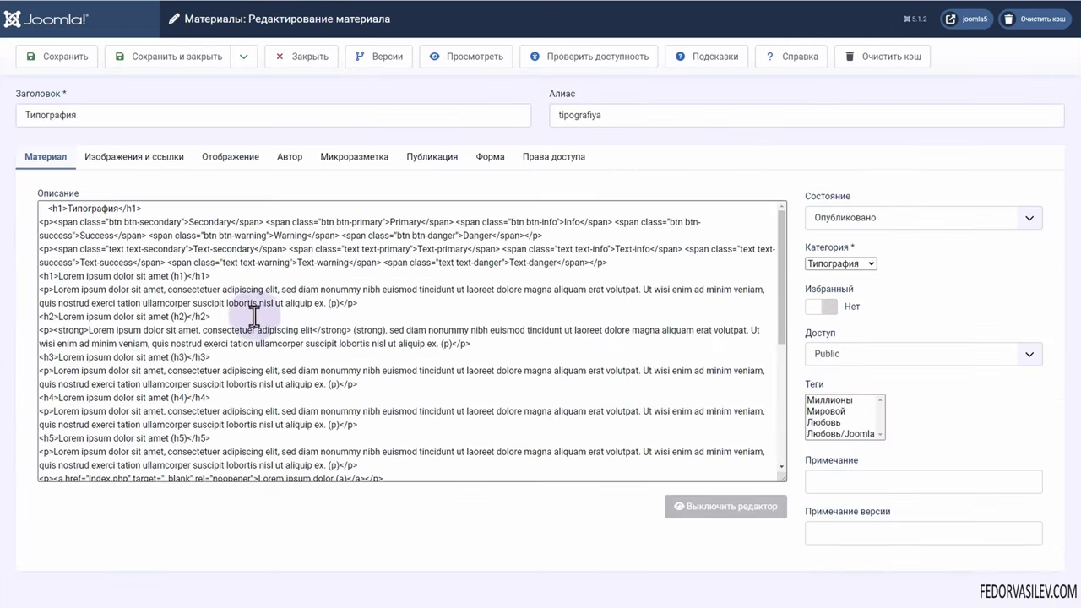
pyautogui.scroll(-1, 397, 326)
pyautogui.moveTo(809, 393); pyautogui.dragTo(832, 411)
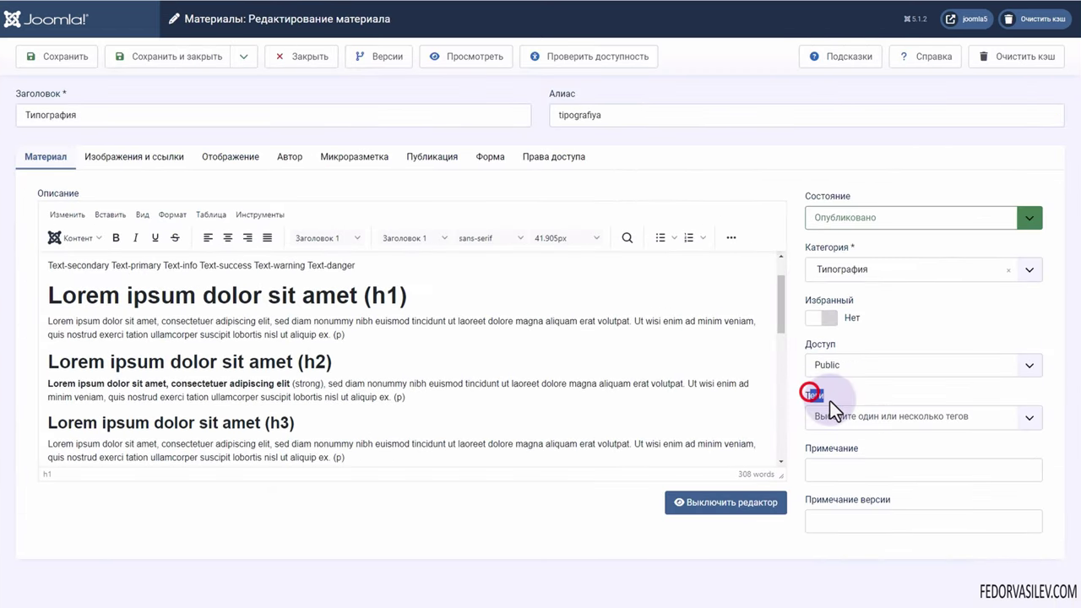
pyautogui.click(832, 411)
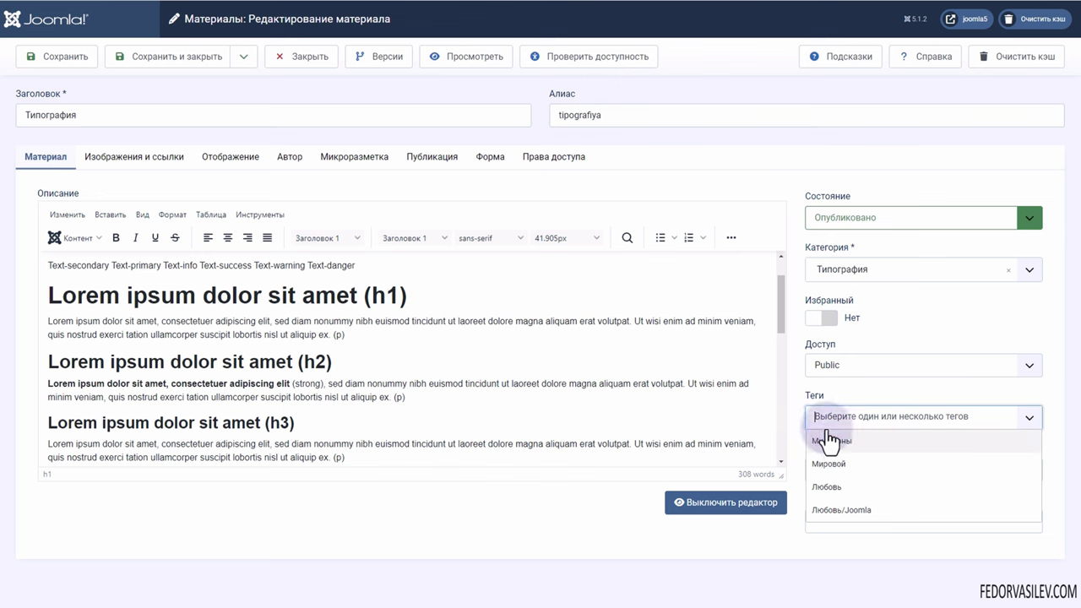
pyautogui.click(301, 64)
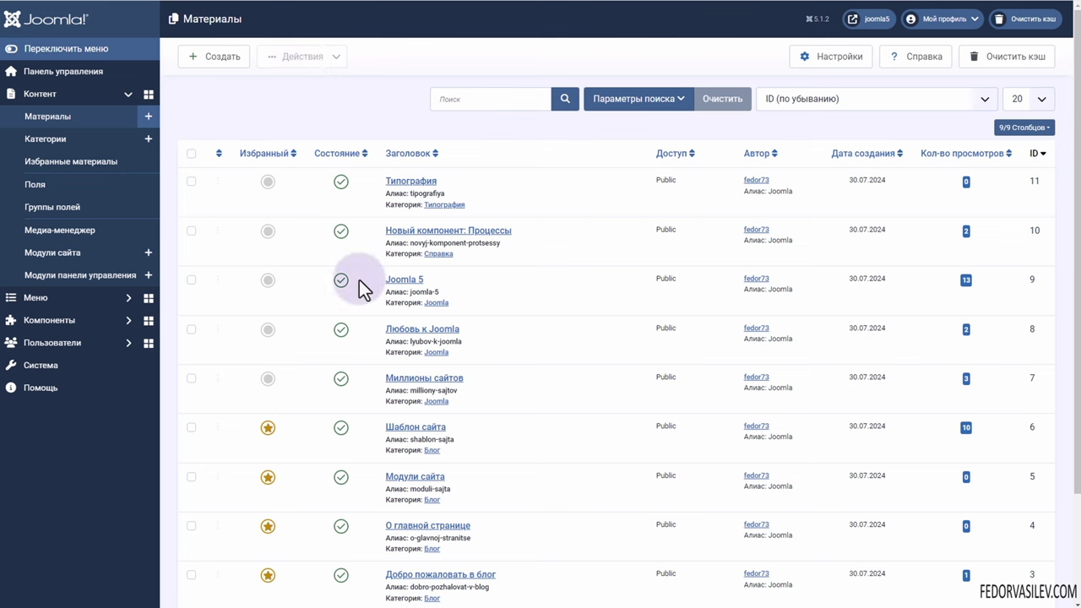
# Set the tags of the article Любовь к Joomla to Миллионы and Любовь, and save and close it
pyautogui.click(422, 330)
pyautogui.click(838, 439)
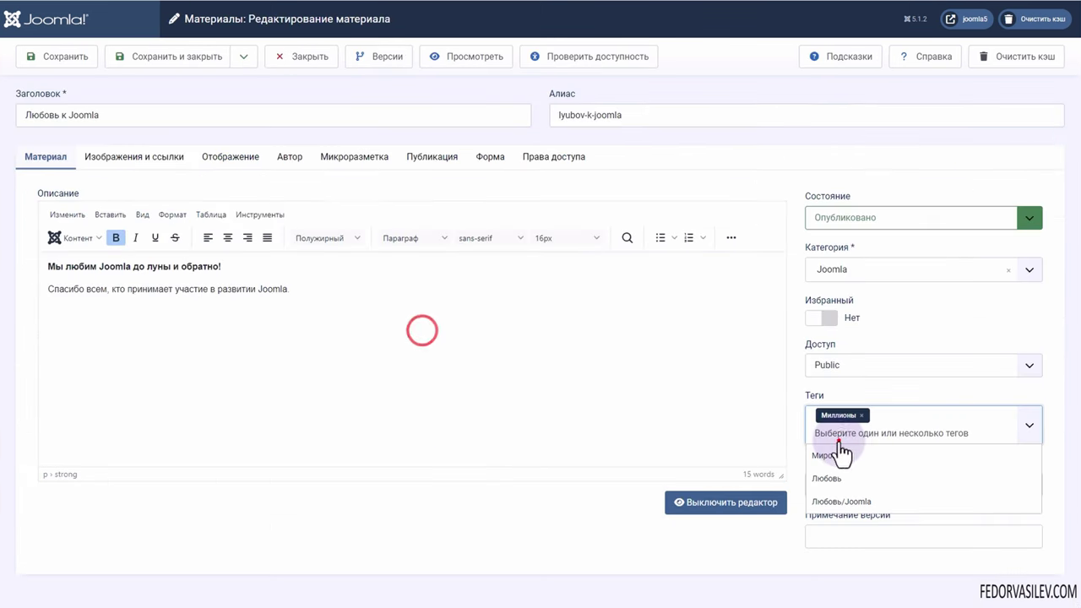
pyautogui.click(824, 478)
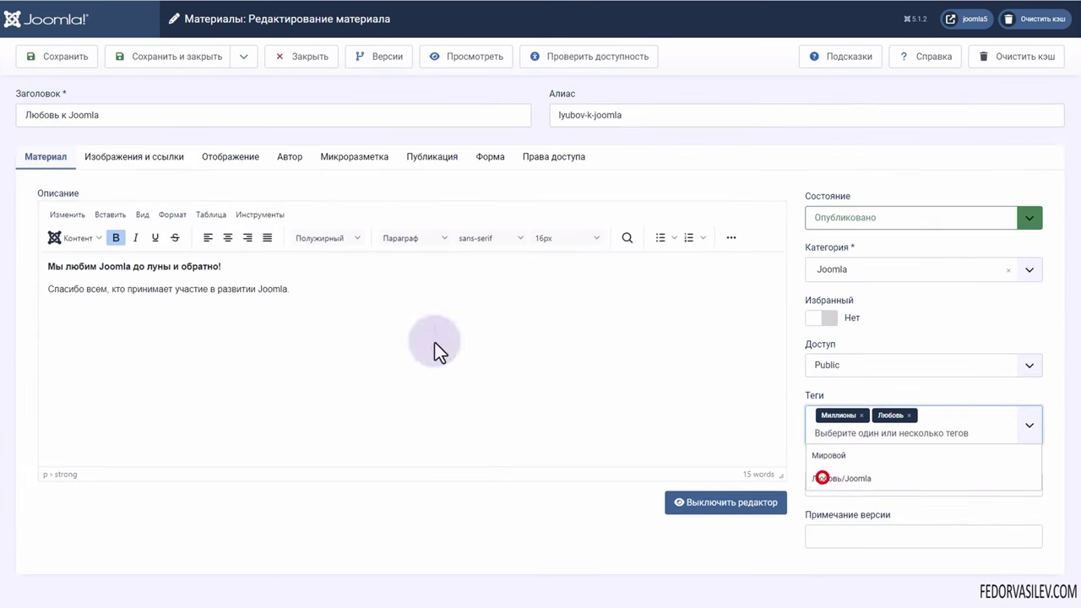
pyautogui.click(166, 51)
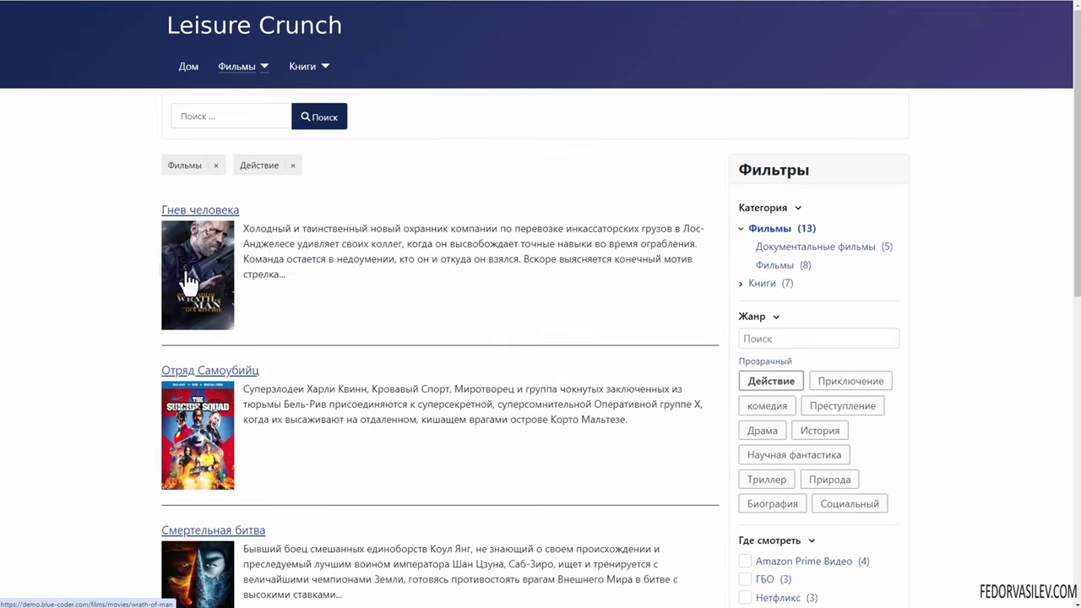
# Open the movie Гнев человека on the Leisure Crunch demo site and examine its custom fields: where to watch, language, year and show date
pyautogui.click(113, 259)
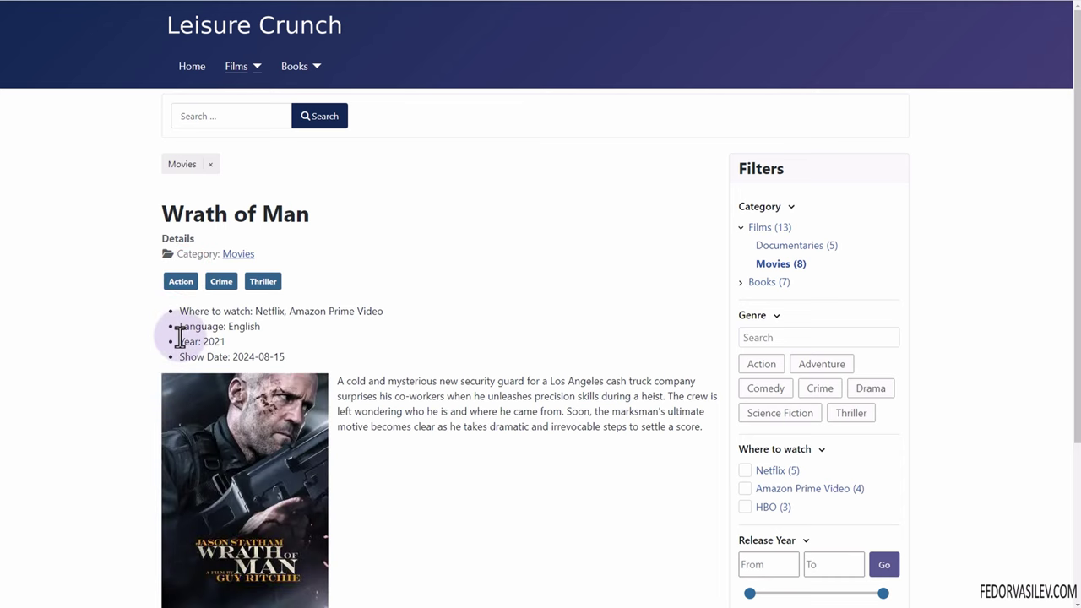
pyautogui.moveTo(177, 315); pyautogui.dragTo(271, 357)
pyautogui.click(266, 357)
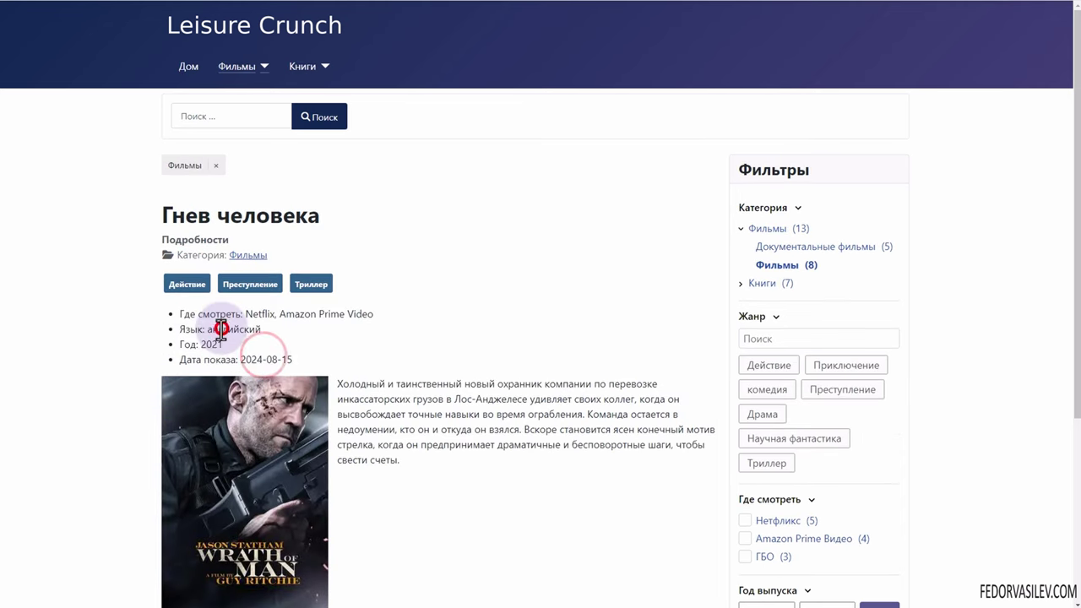
pyautogui.moveTo(191, 314); pyautogui.dragTo(300, 313)
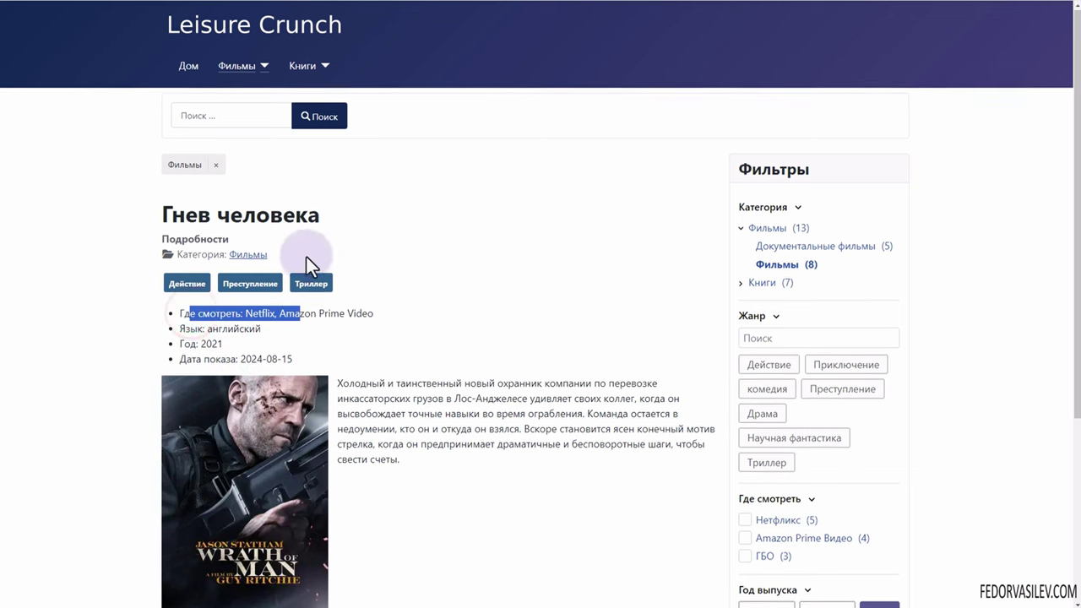
pyautogui.scroll(-2, 306, 342)
pyautogui.scroll(2, 281, 393)
pyautogui.click(176, 333)
pyautogui.tripleClick(188, 329)
pyautogui.click(190, 342)
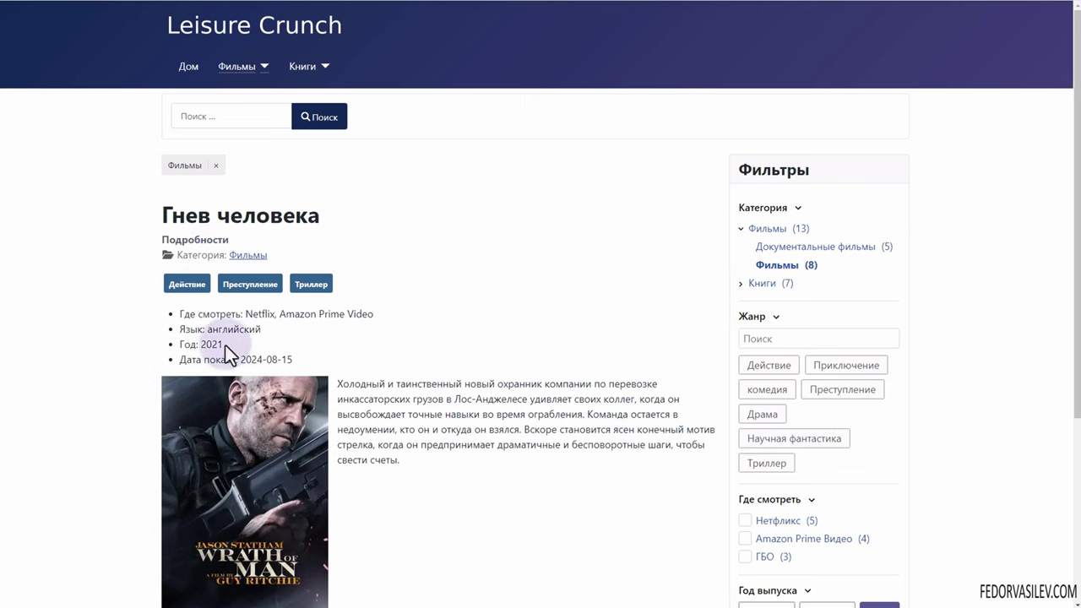
# Compare the movie's Где смотреть field with the matching filter, filter the demo movies by Нетфликс, and look through the results
pyautogui.moveTo(177, 314); pyautogui.dragTo(231, 314)
pyautogui.scroll(-1, 423, 376)
pyautogui.scroll(-1, 422, 300)
pyautogui.click(811, 388)
pyautogui.click(810, 387)
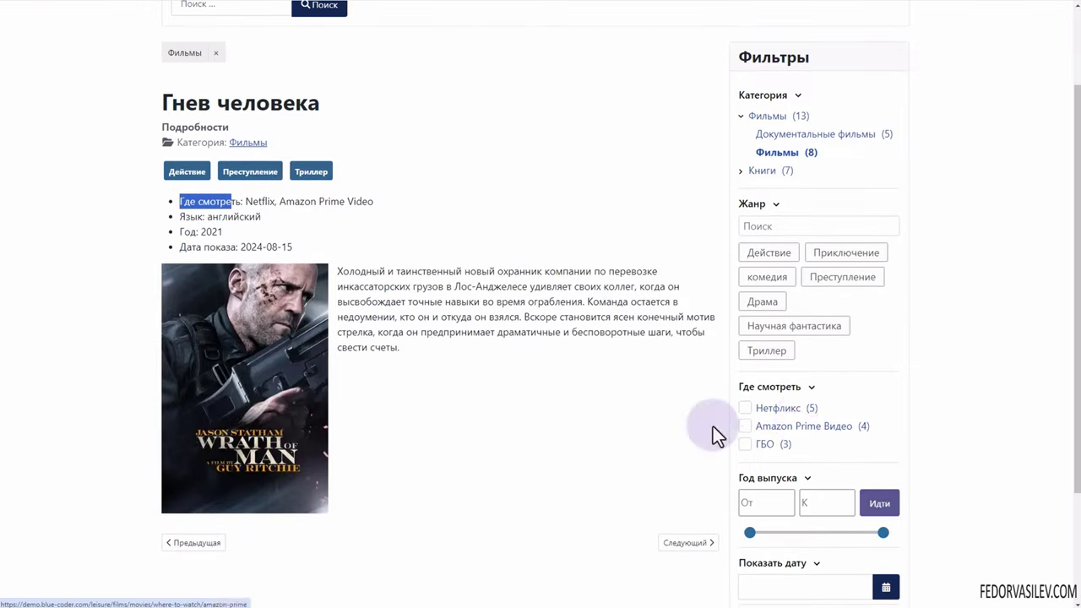
pyautogui.click(744, 409)
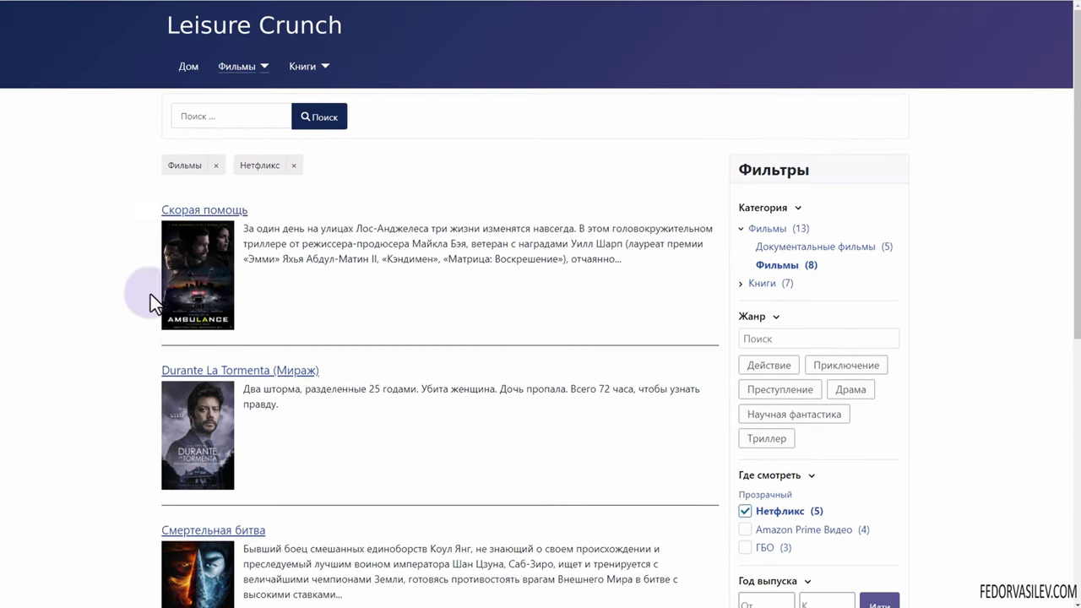
pyautogui.scroll(-2, 174, 310)
pyautogui.scroll(-4, 194, 305)
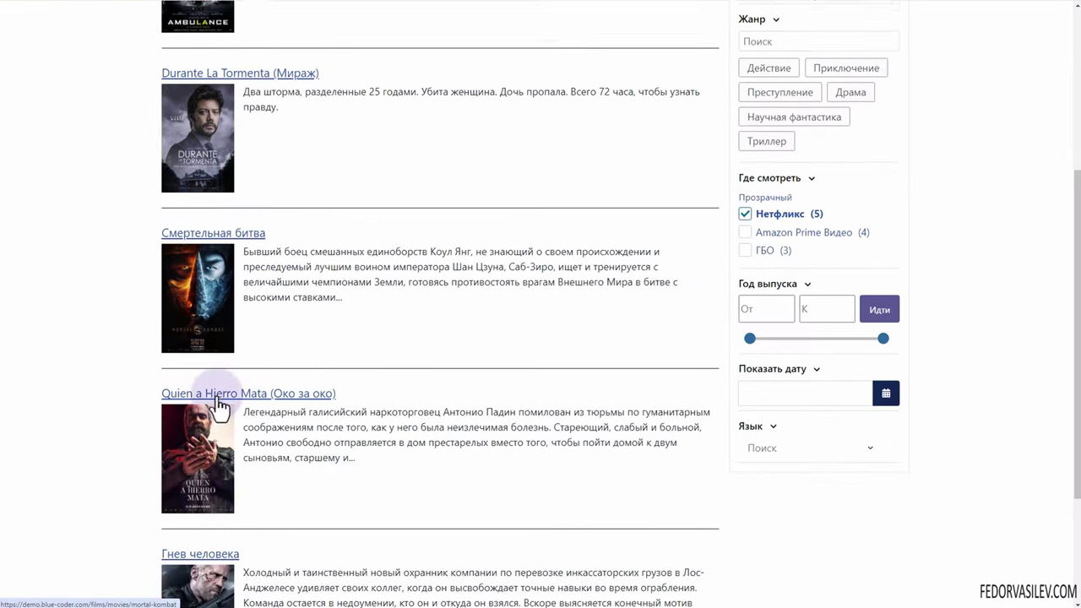
pyautogui.scroll(3, 193, 379)
pyautogui.scroll(3, 200, 393)
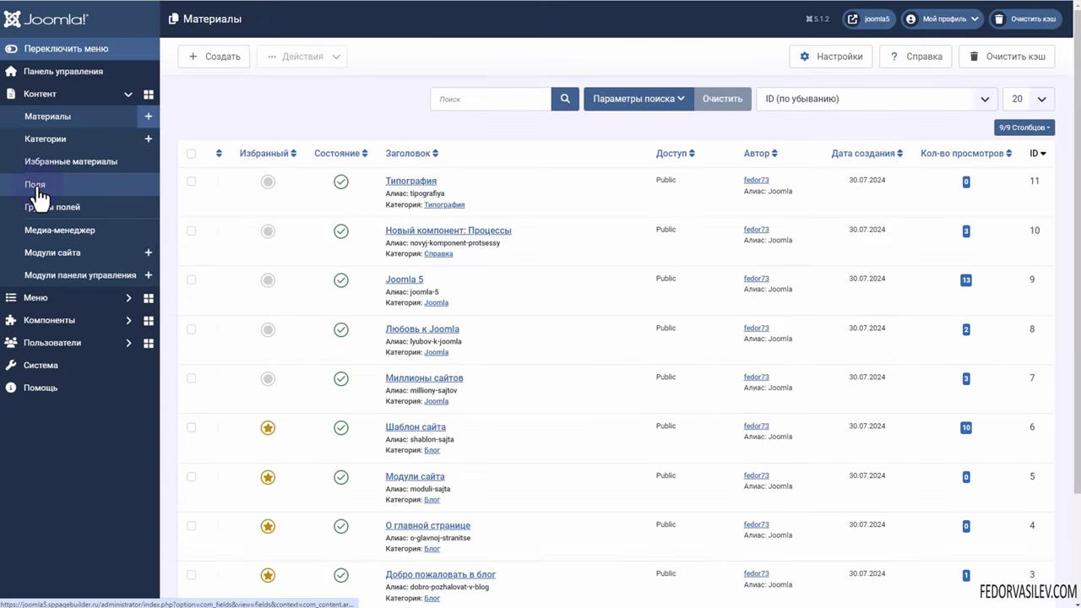
# Return to the Joomla administrator, create an article field group titled язык, and save and close it
pyautogui.click(38, 206)
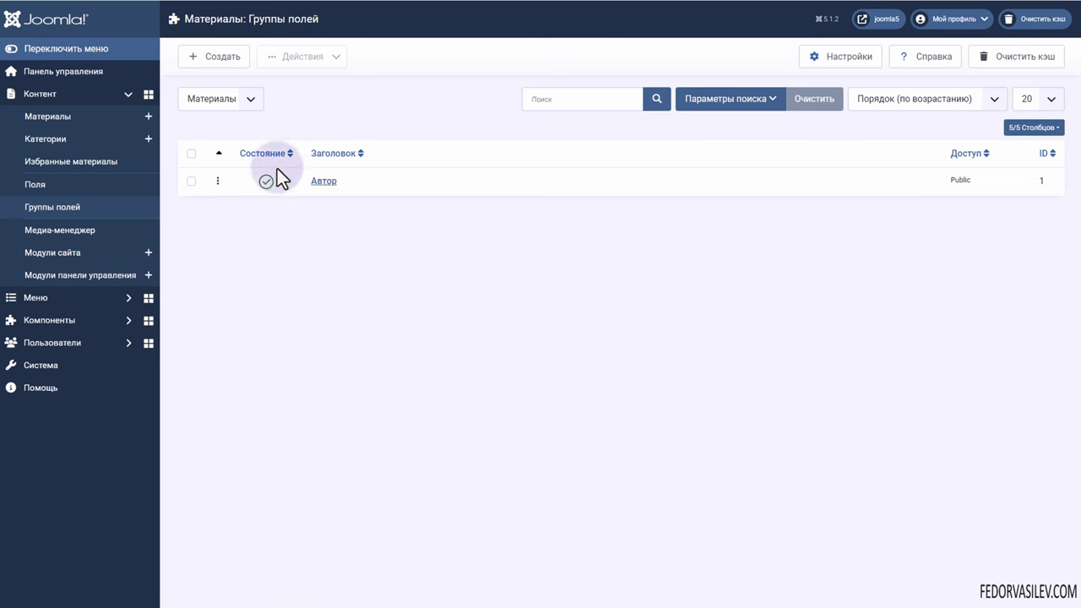
pyautogui.click(212, 56)
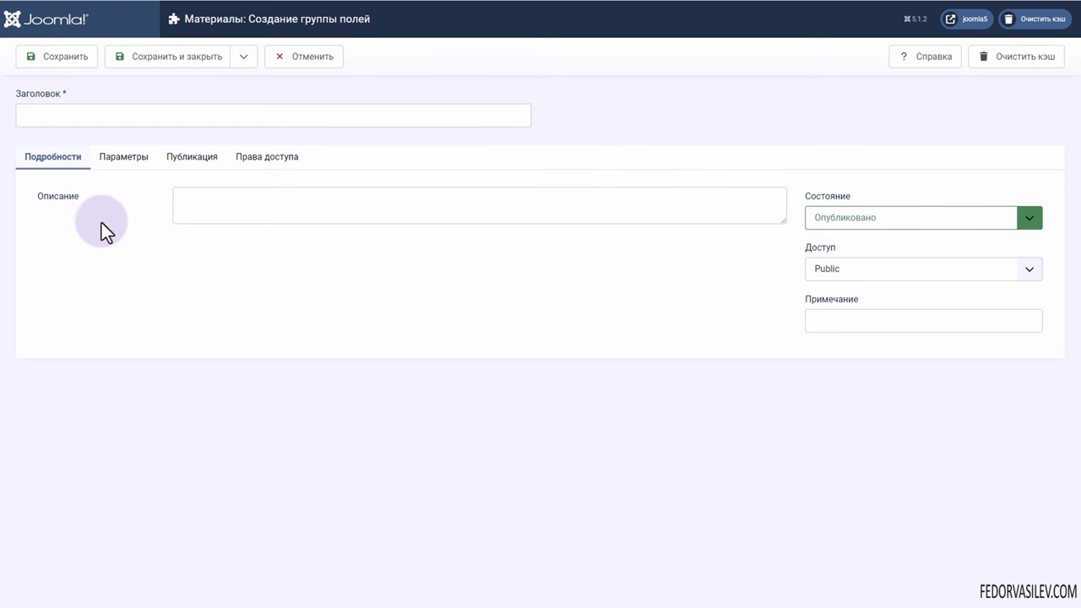
pyautogui.click(95, 116)
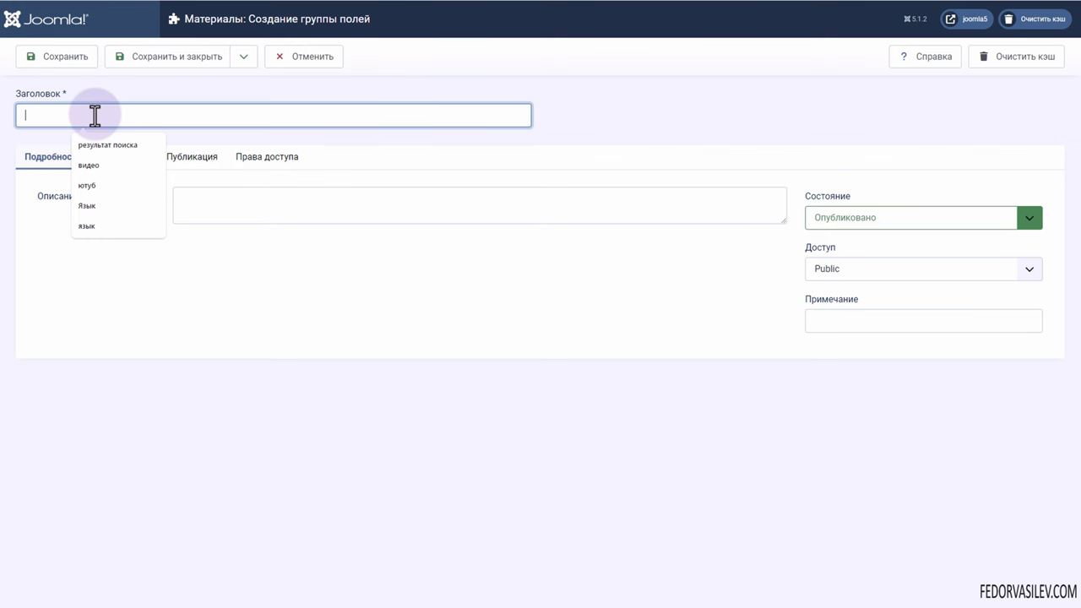
pyautogui.click(132, 59)
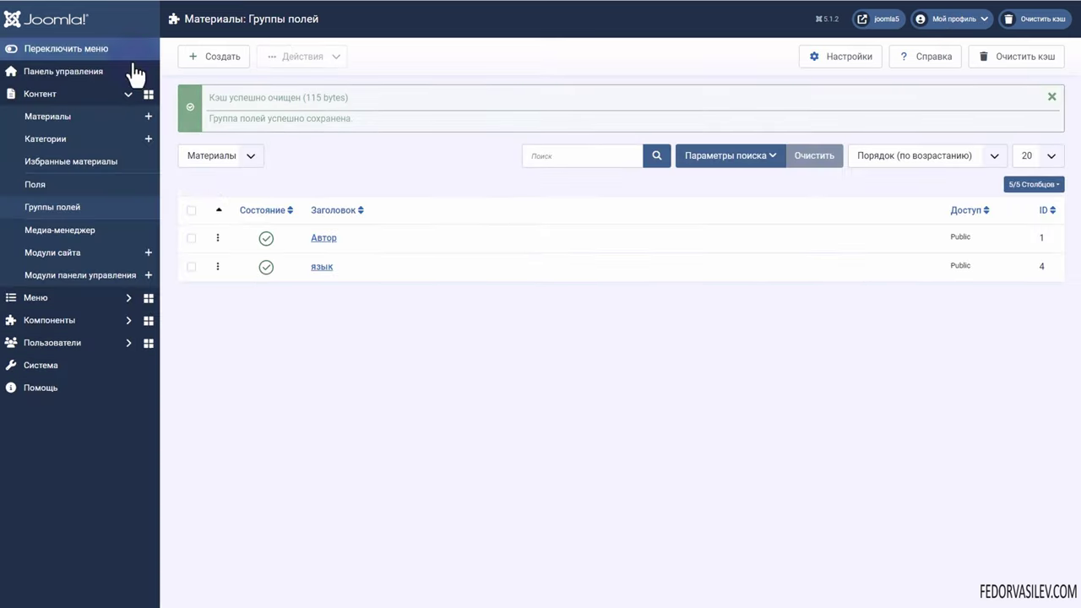
# Start a new custom field for articles and give it the title язык
pyautogui.click(37, 185)
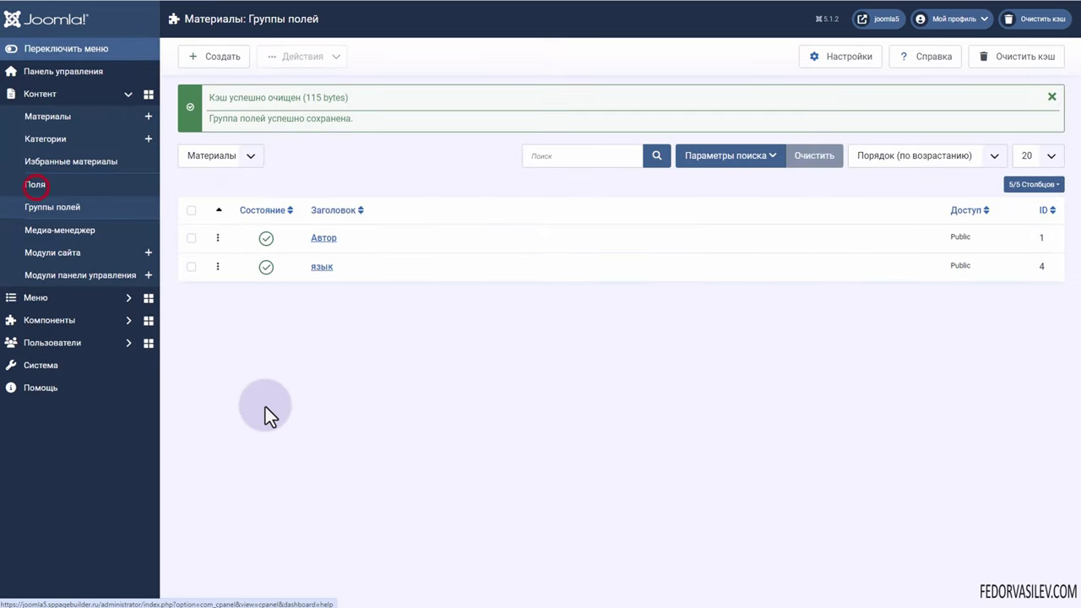
pyautogui.click(217, 56)
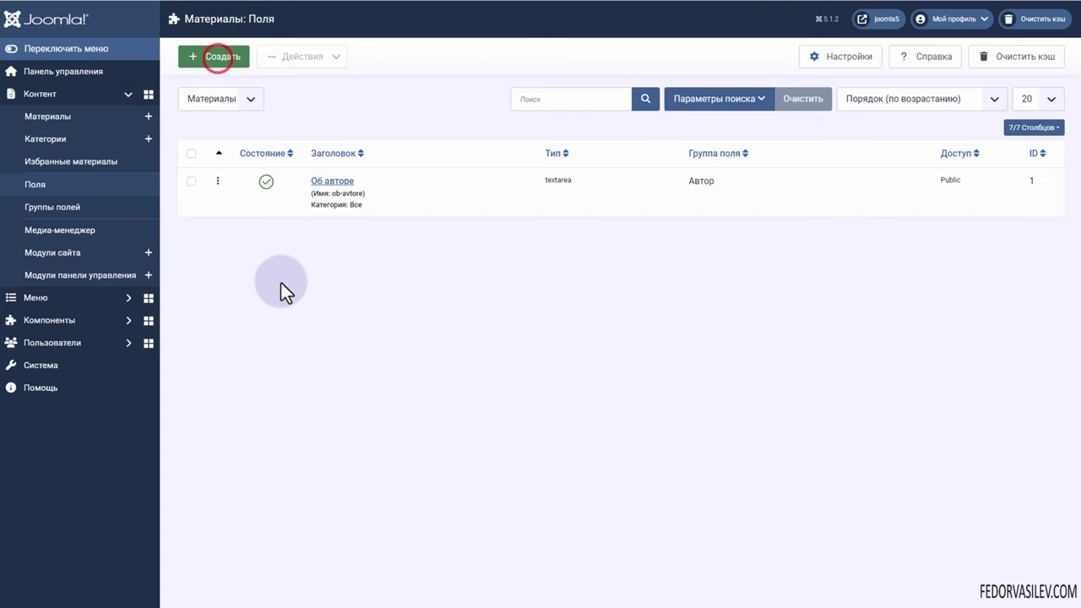
pyautogui.write('язык')
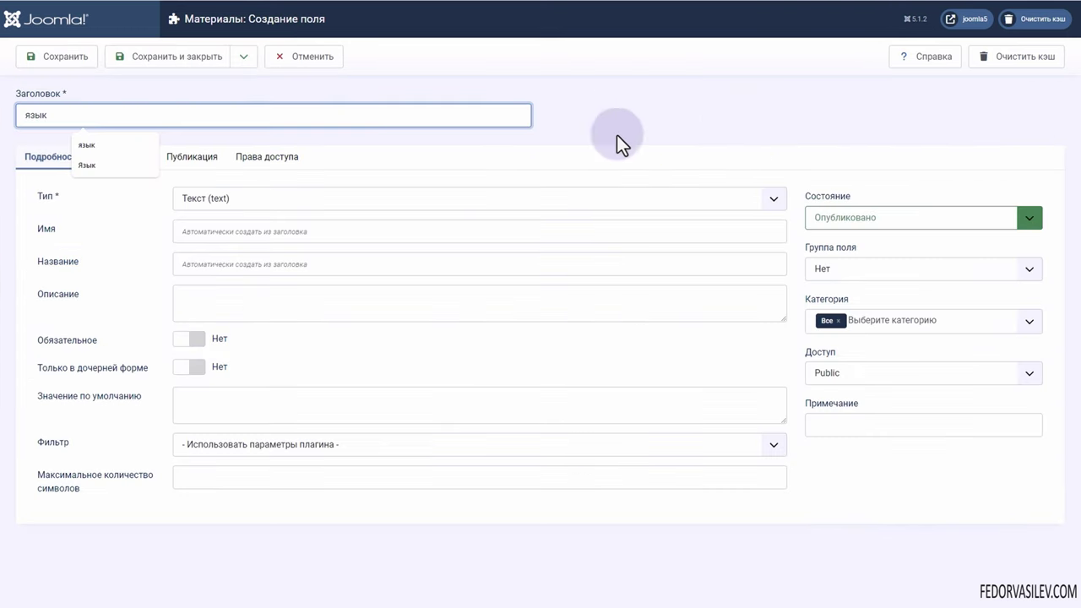
pyautogui.click(685, 111)
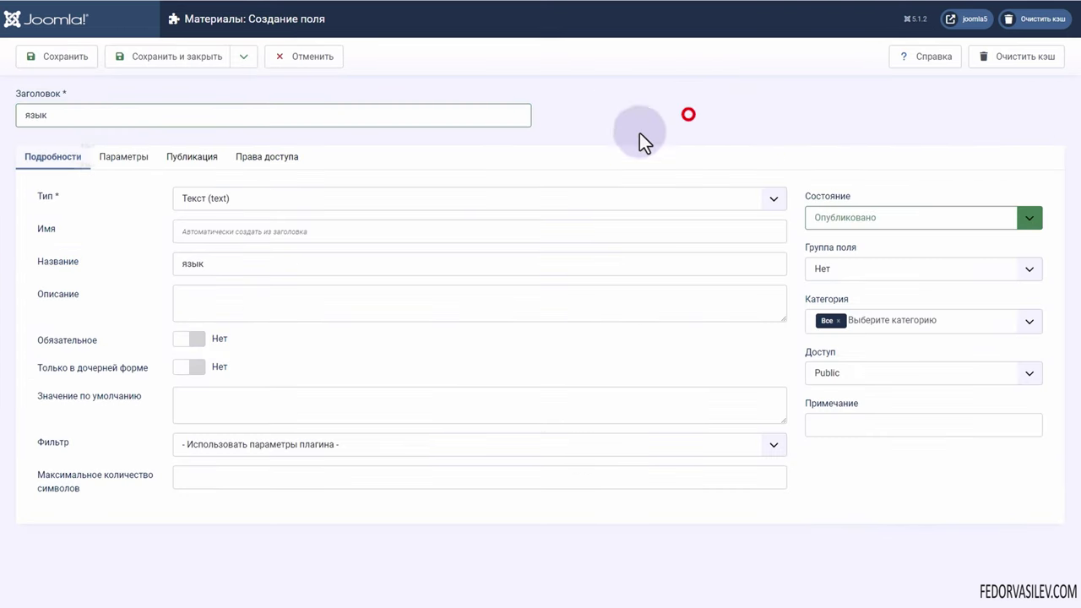
# Keep Текст (text) as the type of the язык field and set its filter to Текст
pyautogui.click(189, 197)
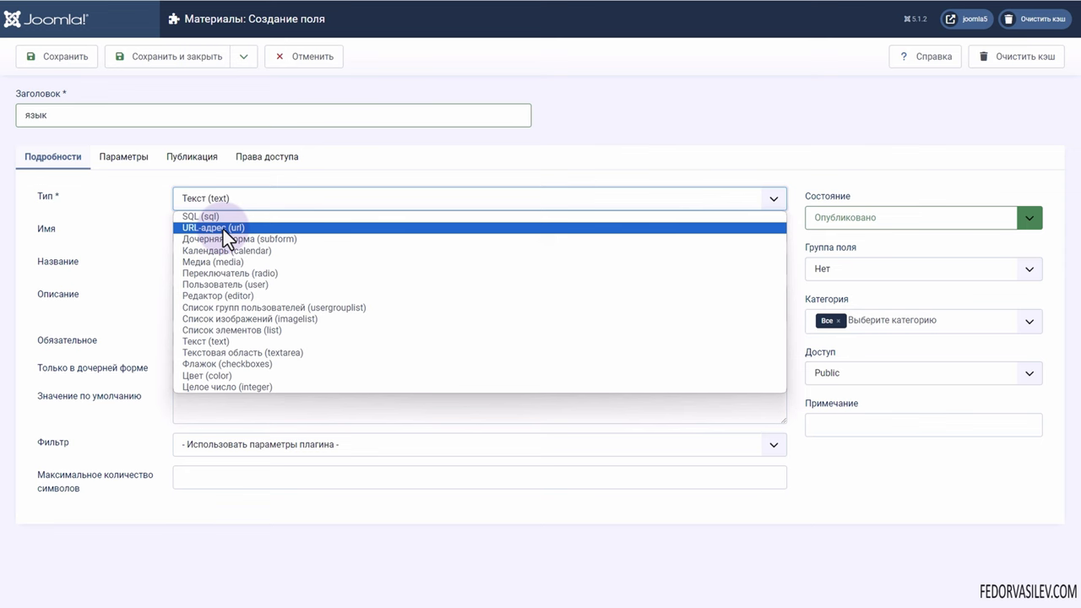
pyautogui.click(215, 342)
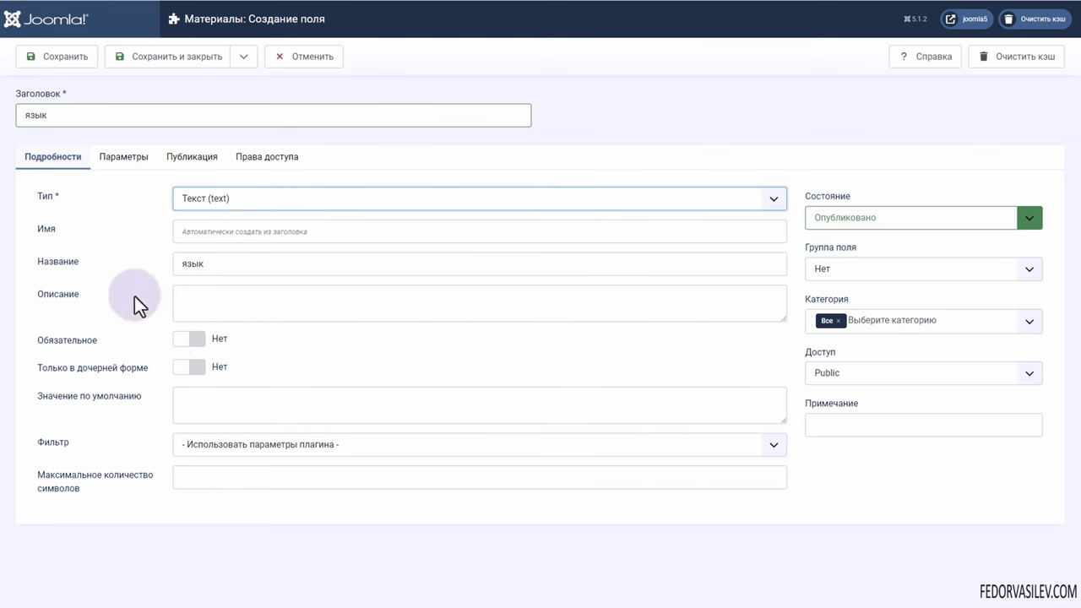
pyautogui.click(245, 445)
pyautogui.click(202, 508)
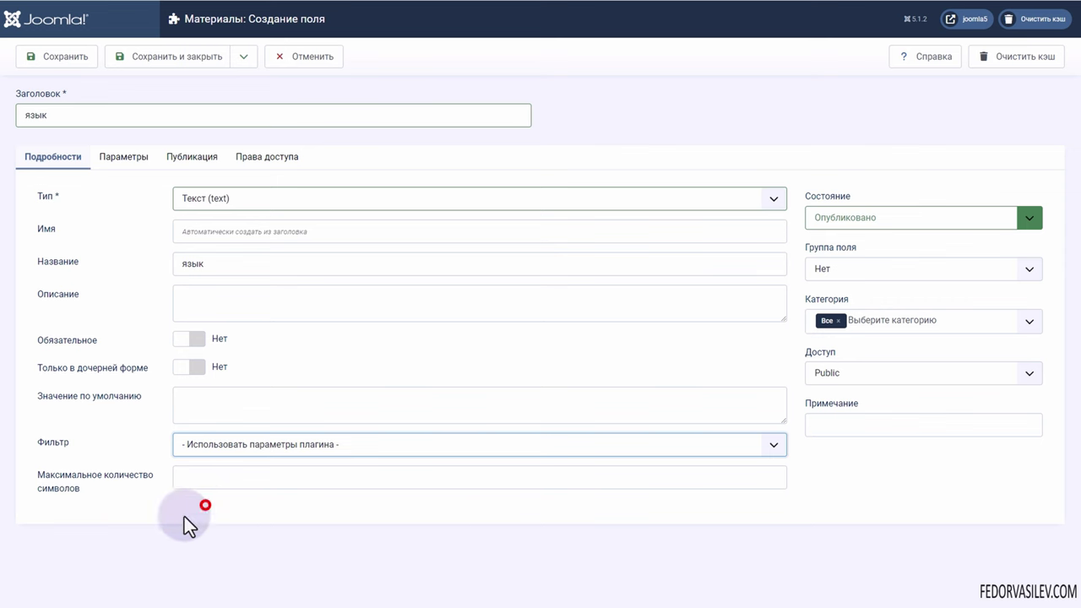
pyautogui.click(194, 478)
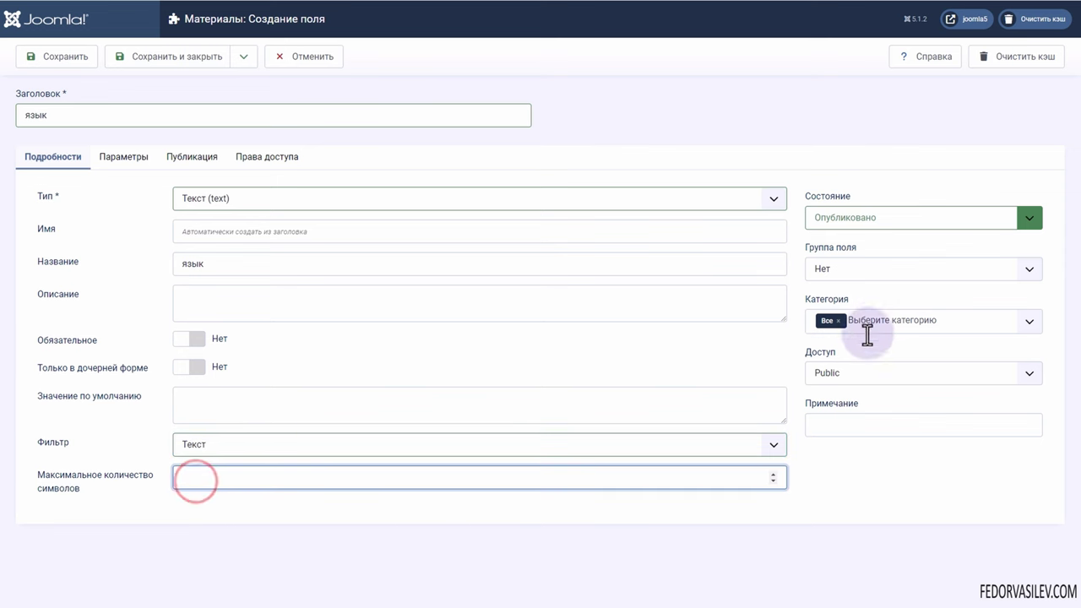
# Assign the new field to the язык field group, keep it available to all categories, and save it
pyautogui.click(839, 375)
pyautogui.click(859, 325)
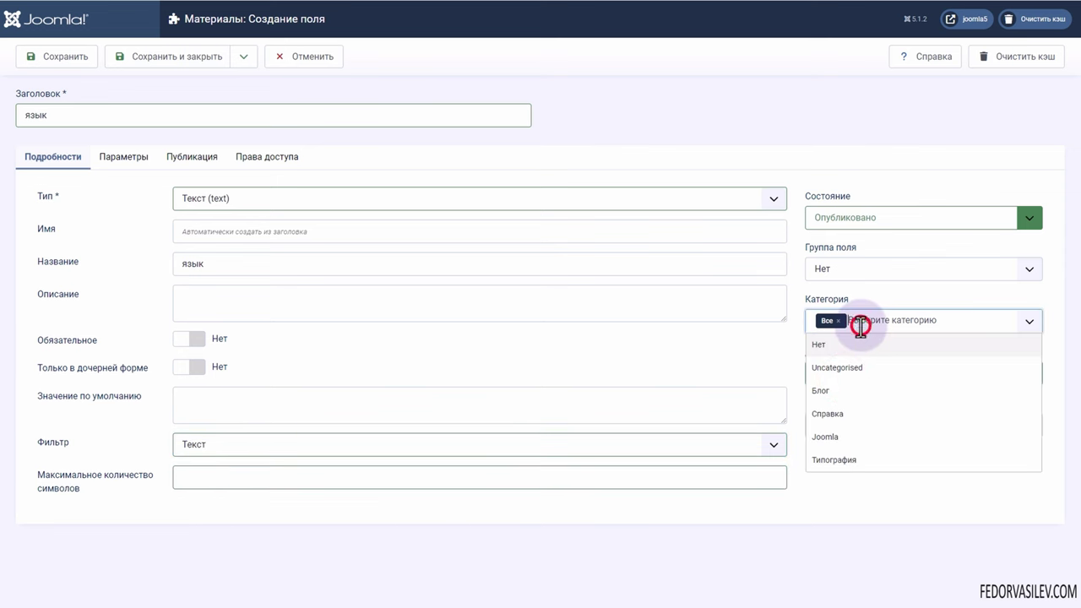
pyautogui.click(861, 272)
pyautogui.click(838, 322)
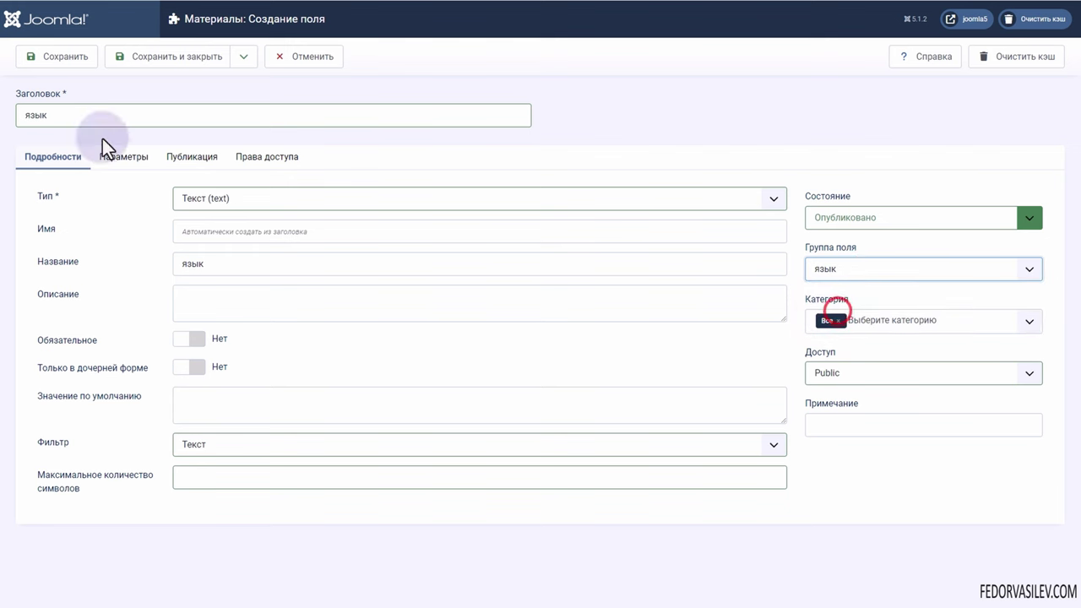
pyautogui.click(65, 57)
pyautogui.click(853, 270)
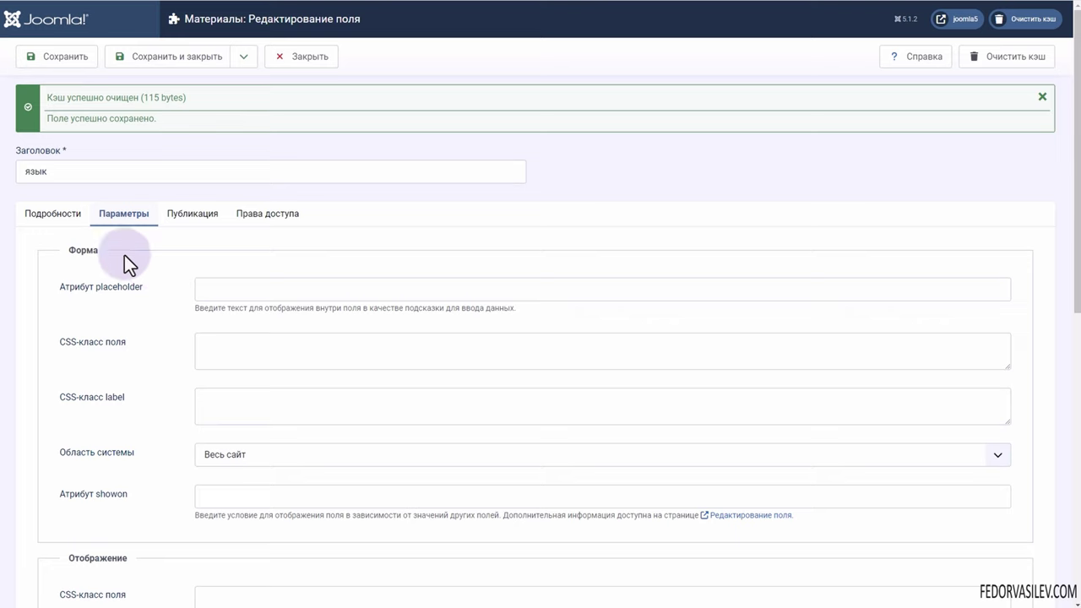
# Set the язык field's Smart Search indexing to Доступно для поиска, and save and close the field
pyautogui.scroll(-7, 251, 304)
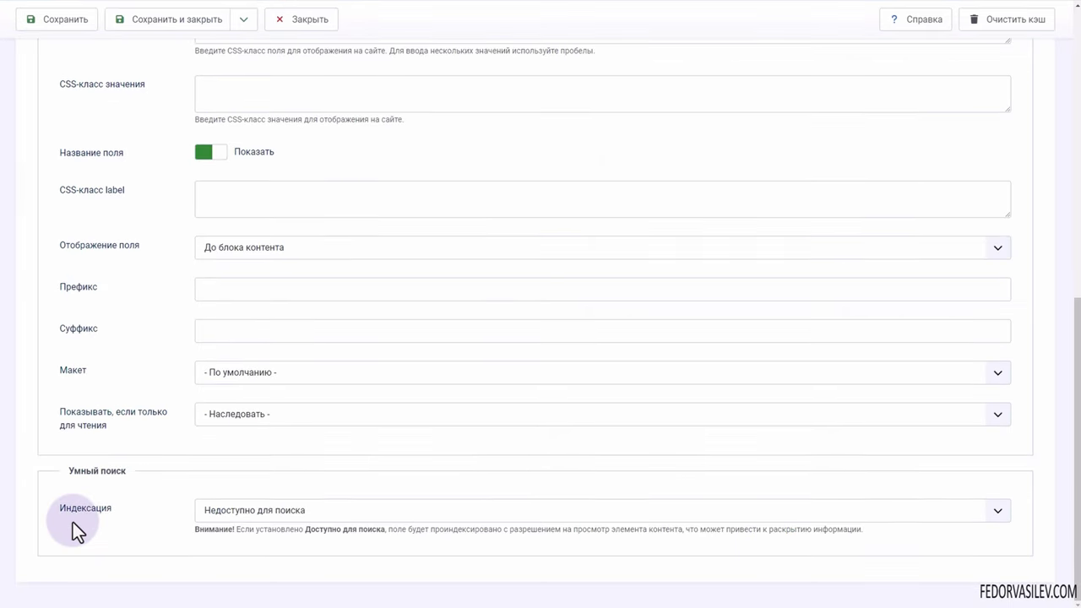
pyautogui.click(269, 513)
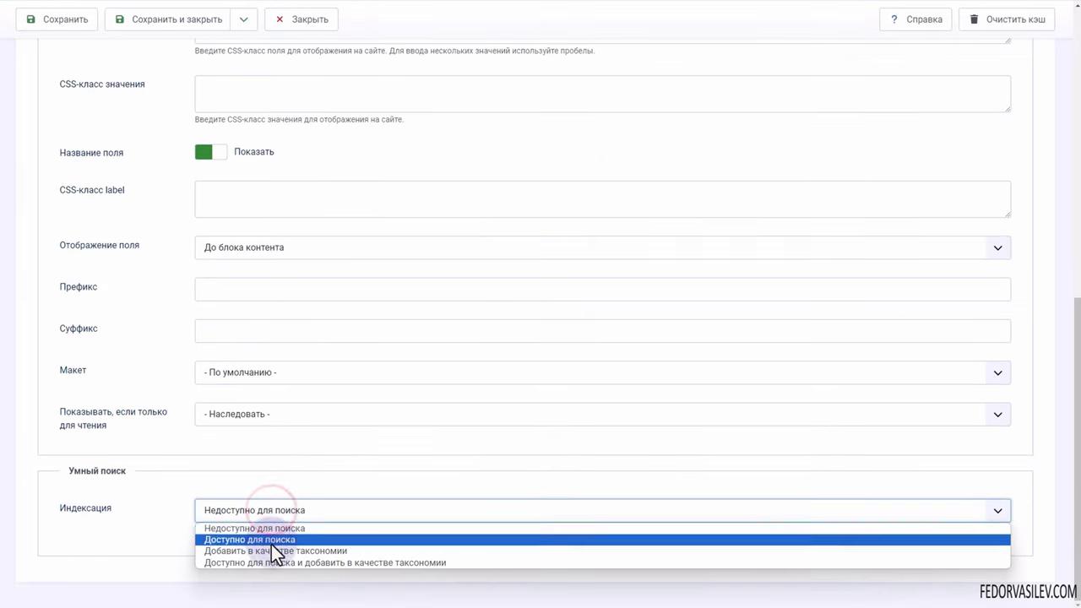
pyautogui.click(271, 542)
pyautogui.scroll(10, 169, 473)
pyautogui.click(205, 217)
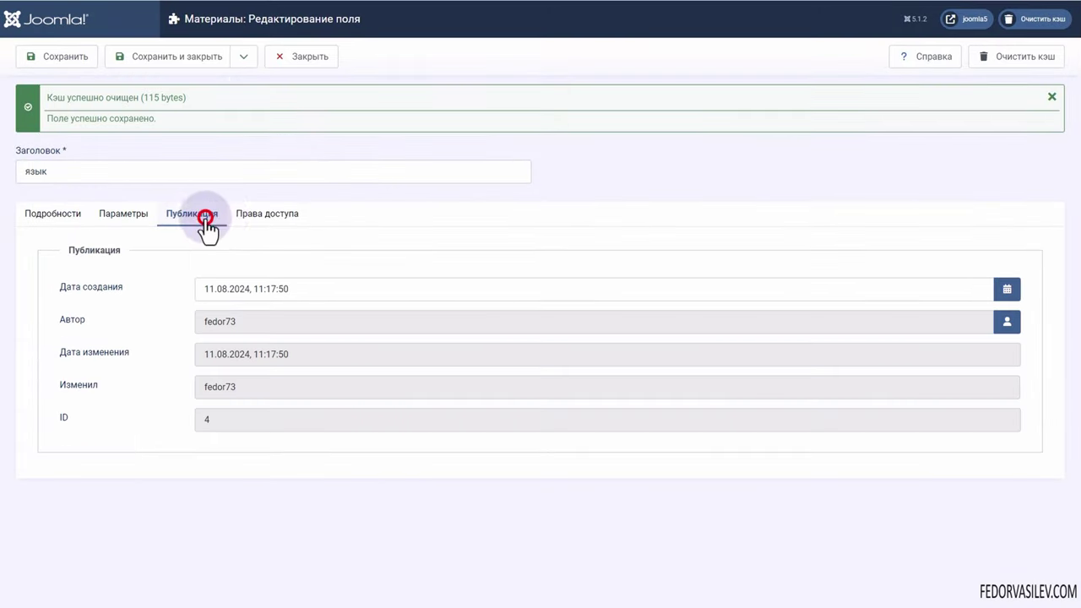
pyautogui.click(245, 214)
pyautogui.click(169, 60)
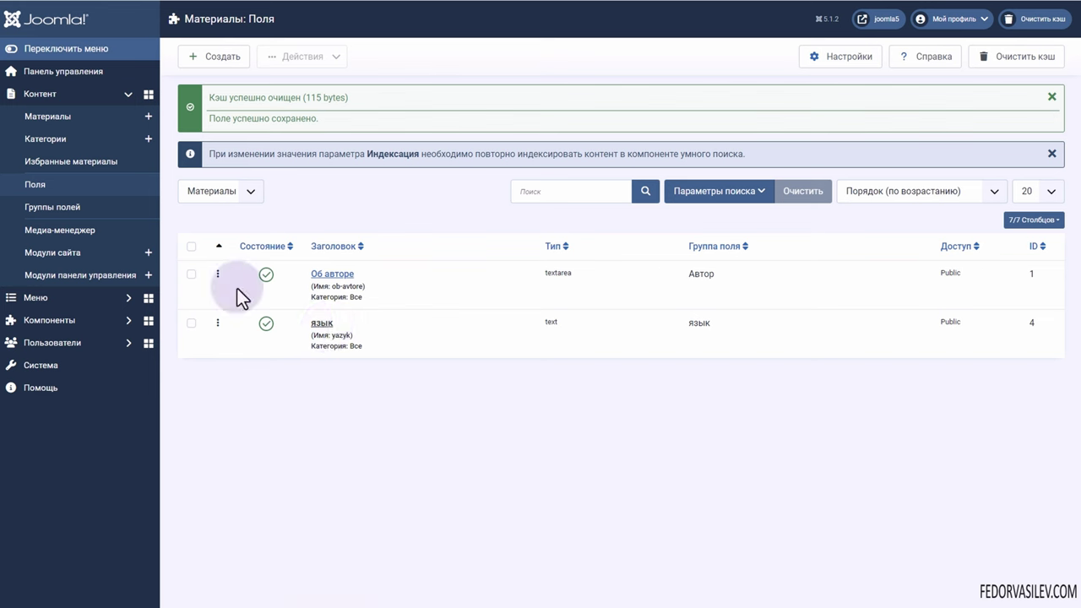
# Open the article Типография, fill its язык field with русский, and save and close it
pyautogui.click(59, 125)
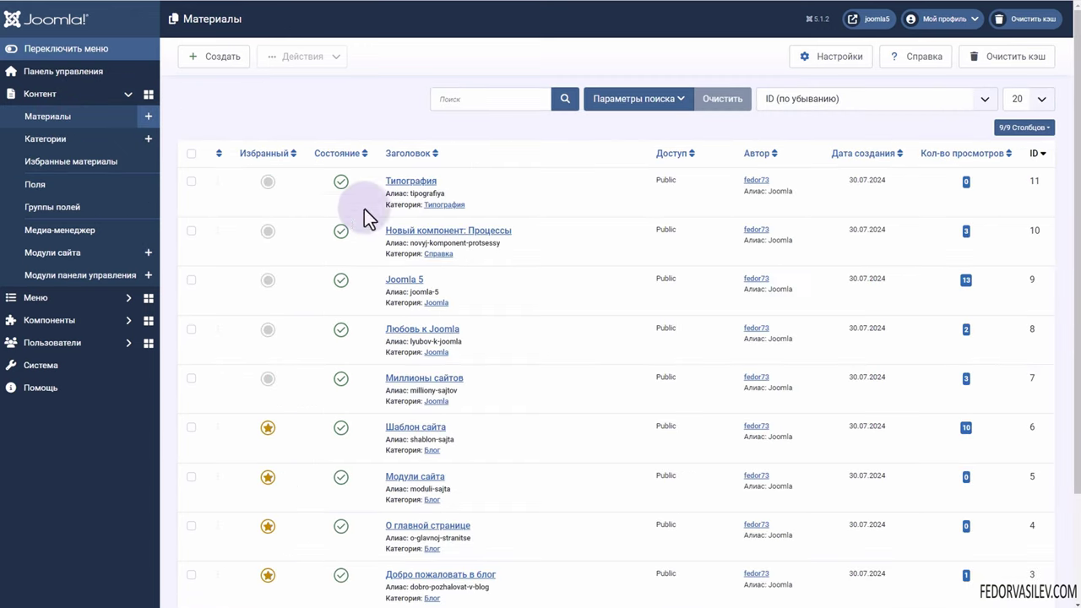
pyautogui.click(395, 181)
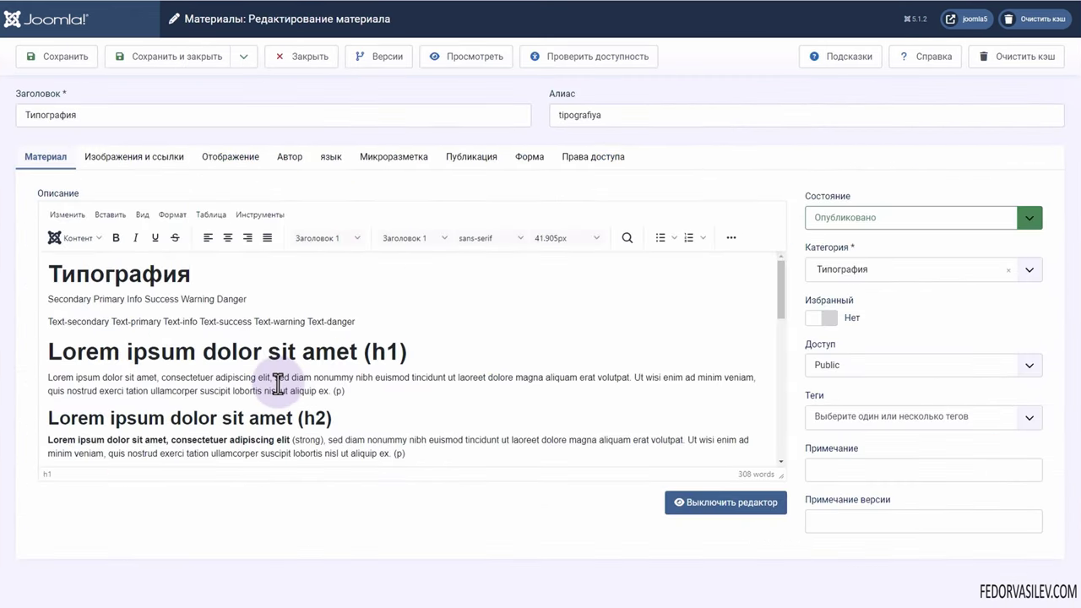
pyautogui.click(331, 174)
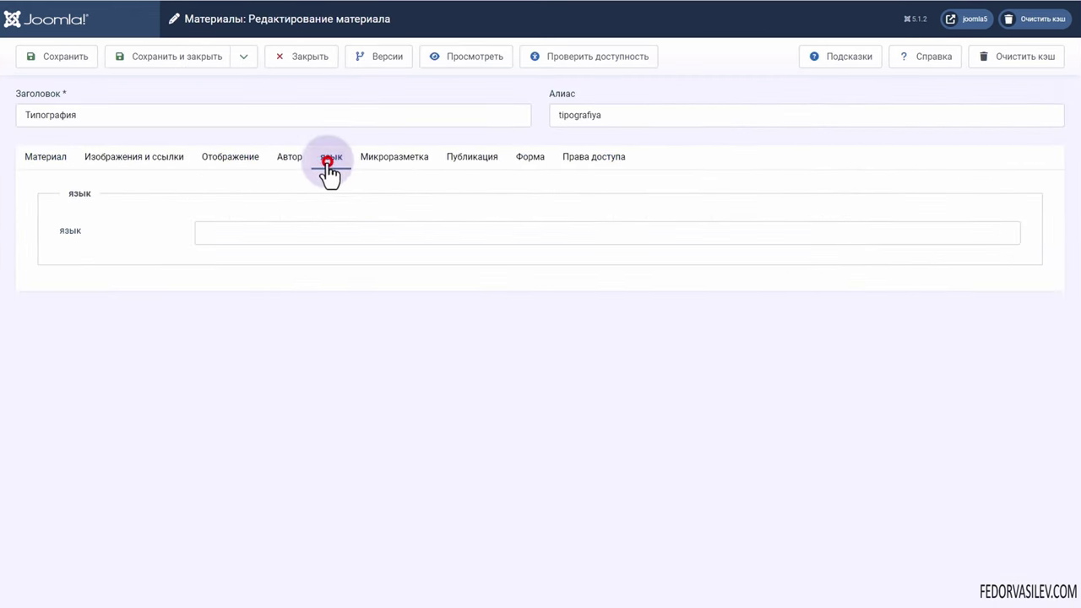
pyautogui.click(284, 234)
pyautogui.click(281, 261)
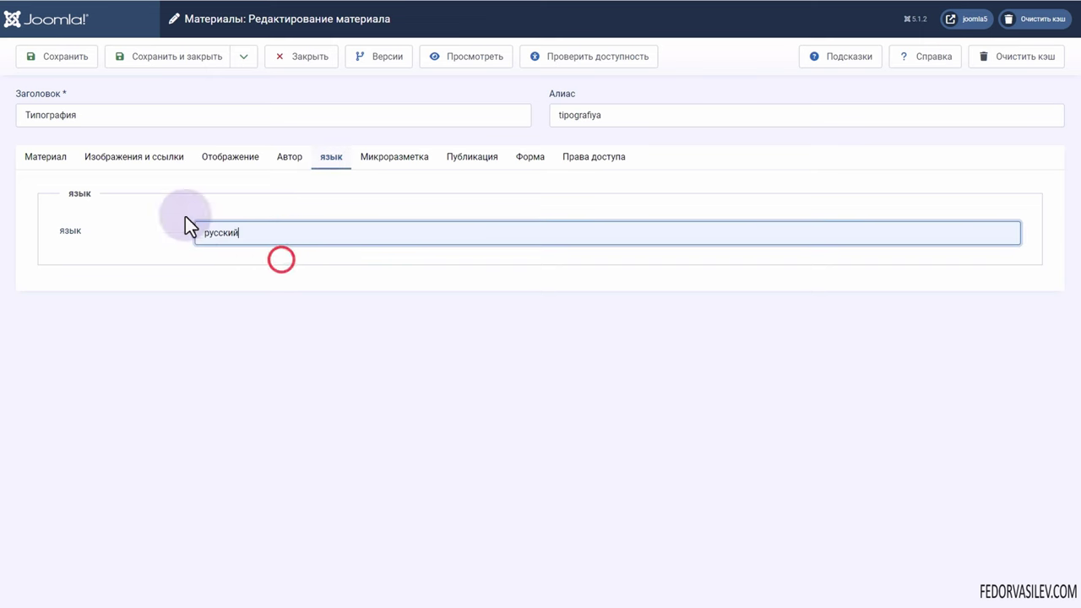
pyautogui.click(144, 58)
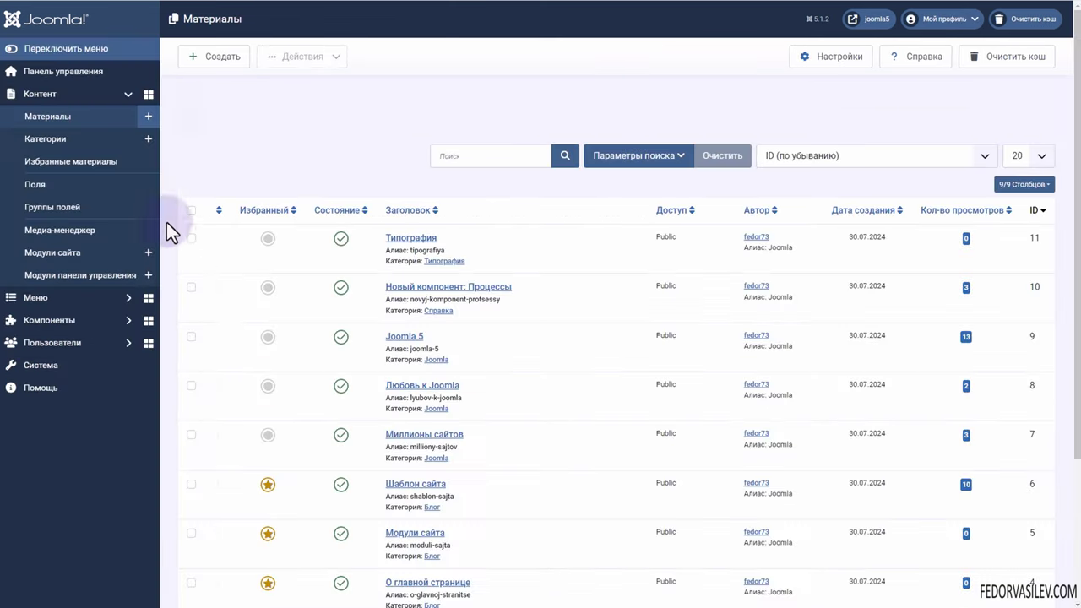
# Open the article Новый компонент: Процессы, fill its язык field with английский, and save and close it
pyautogui.click(395, 287)
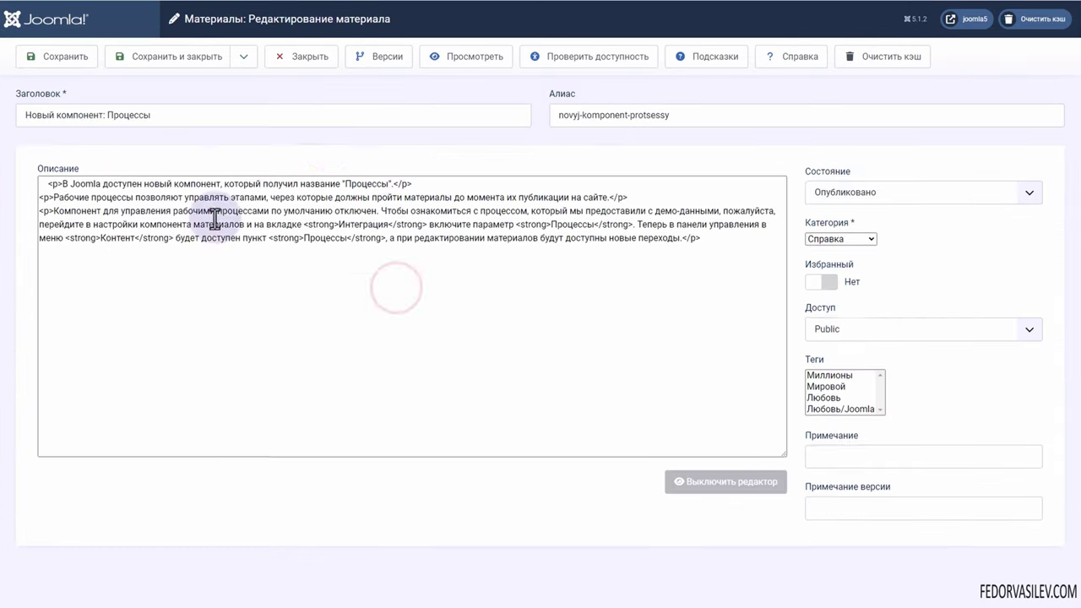
pyautogui.click(328, 159)
pyautogui.click(237, 234)
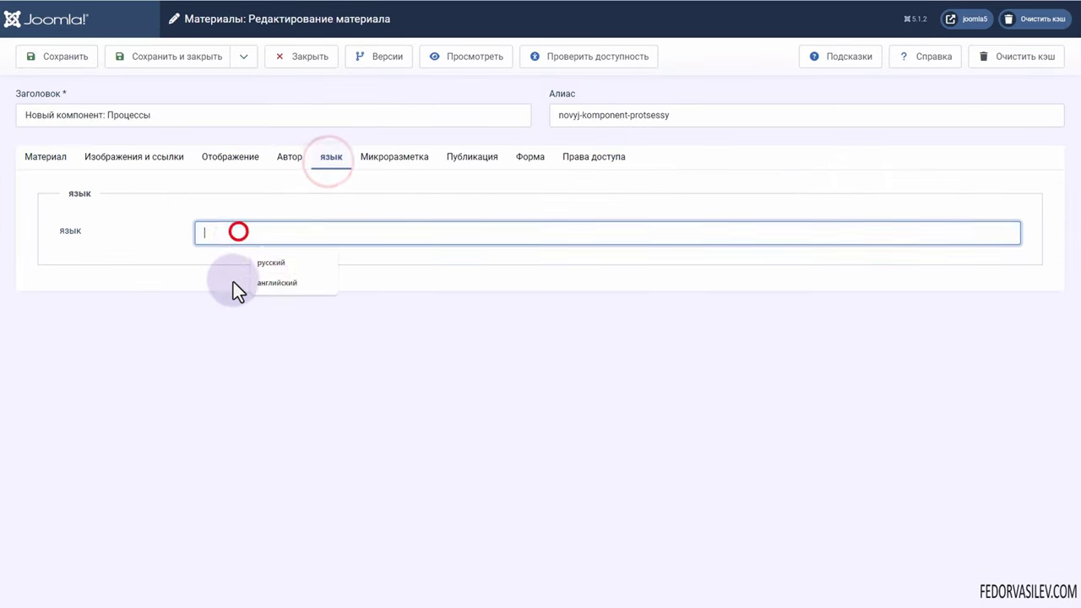
pyautogui.click(258, 279)
pyautogui.click(161, 66)
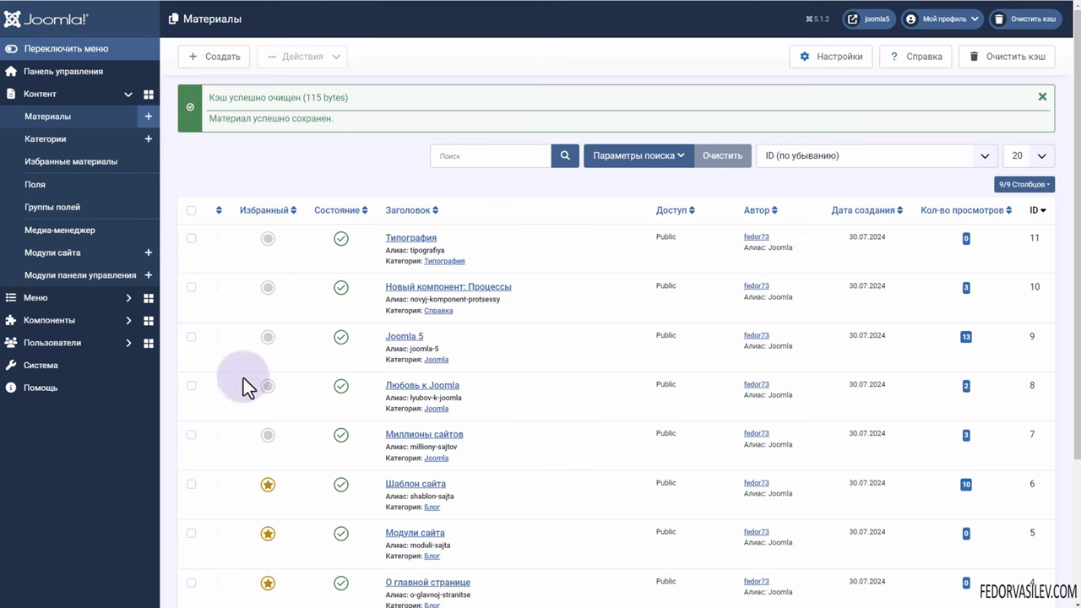
# Install the JFilters extension from the package pkg_jfilters-1.15.0_FREE.zip through the system's extension installer
pyautogui.scroll(-3, 390, 413)
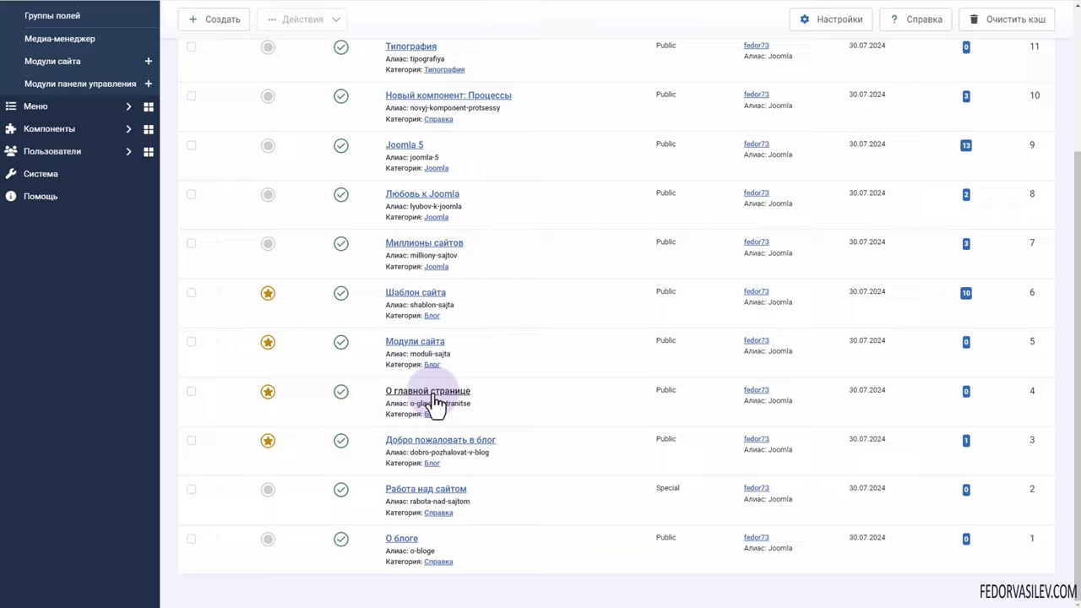
pyautogui.scroll(3, 437, 403)
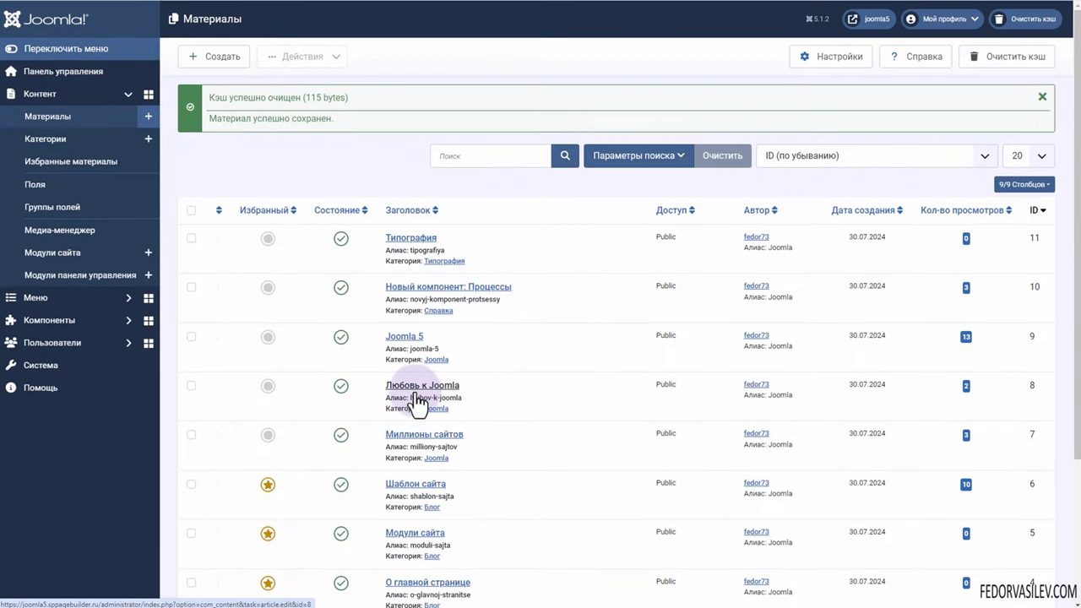
pyautogui.click(54, 371)
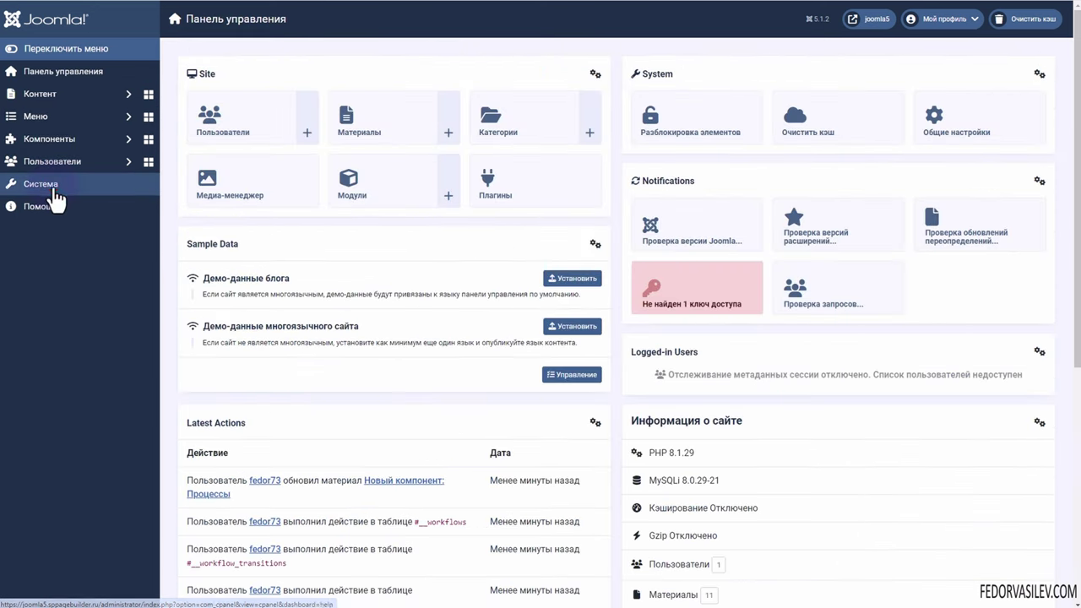
pyautogui.click(51, 186)
pyautogui.click(212, 158)
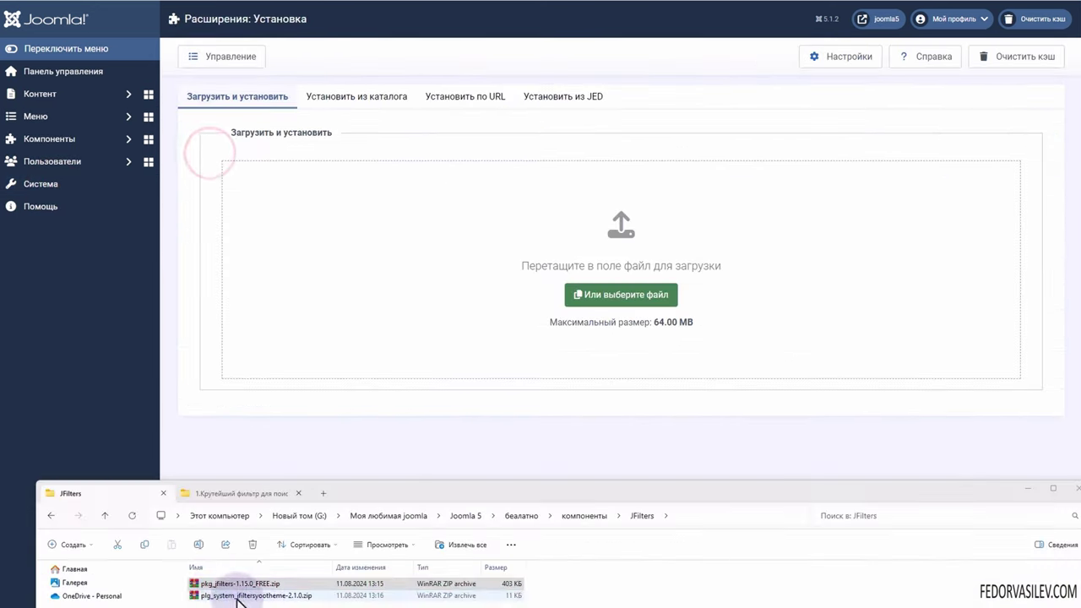
pyautogui.click(216, 583)
pyautogui.moveTo(218, 589); pyautogui.dragTo(504, 249)
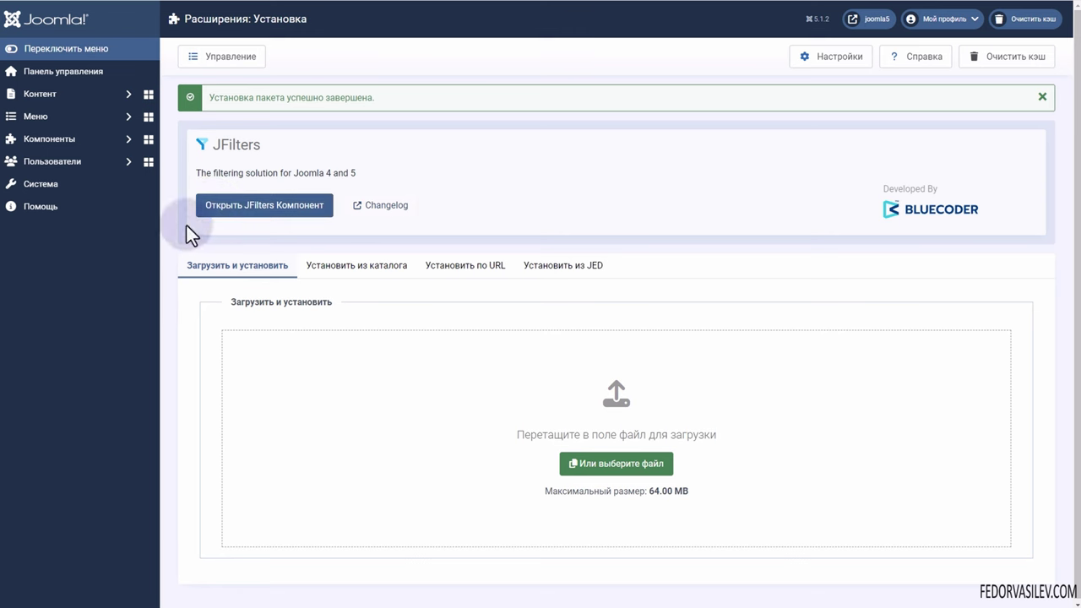
# Create a new item in Main Menu and choose the JFilters Results menu item type for it
pyautogui.click(72, 133)
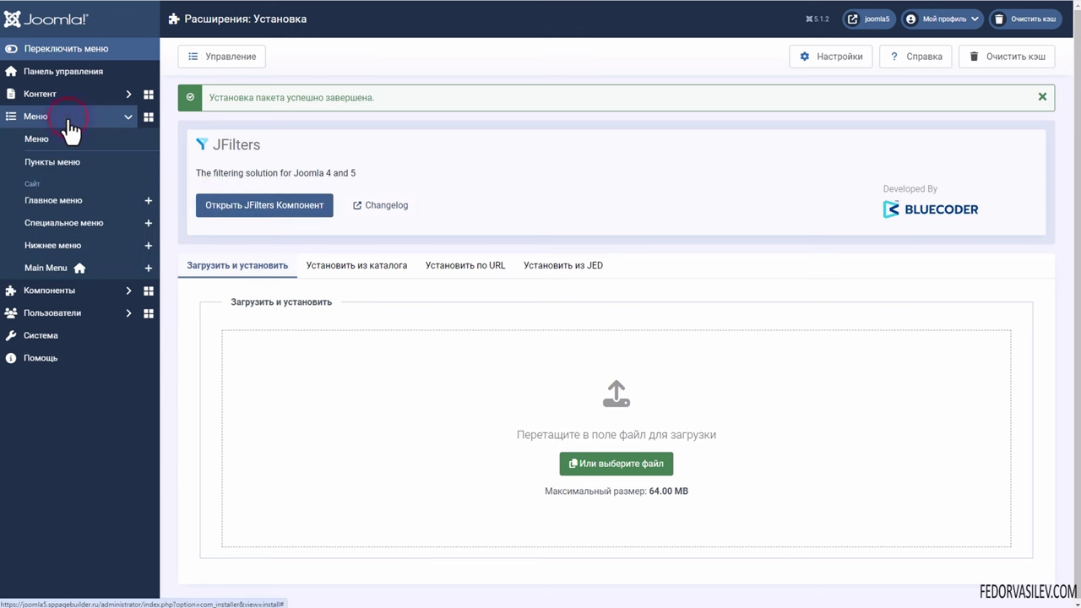
pyautogui.click(37, 271)
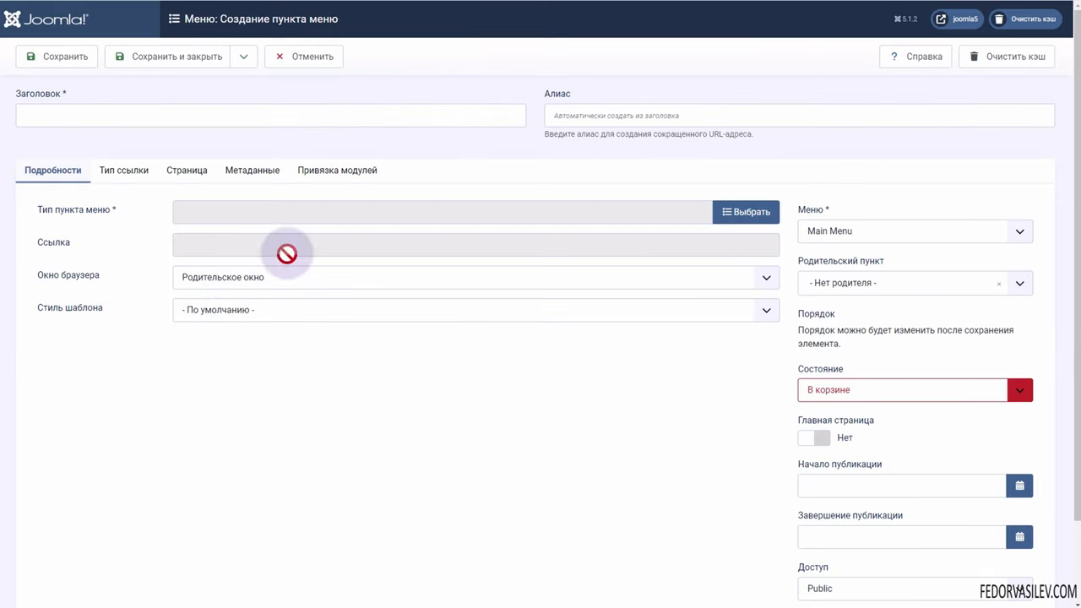
pyautogui.click(723, 213)
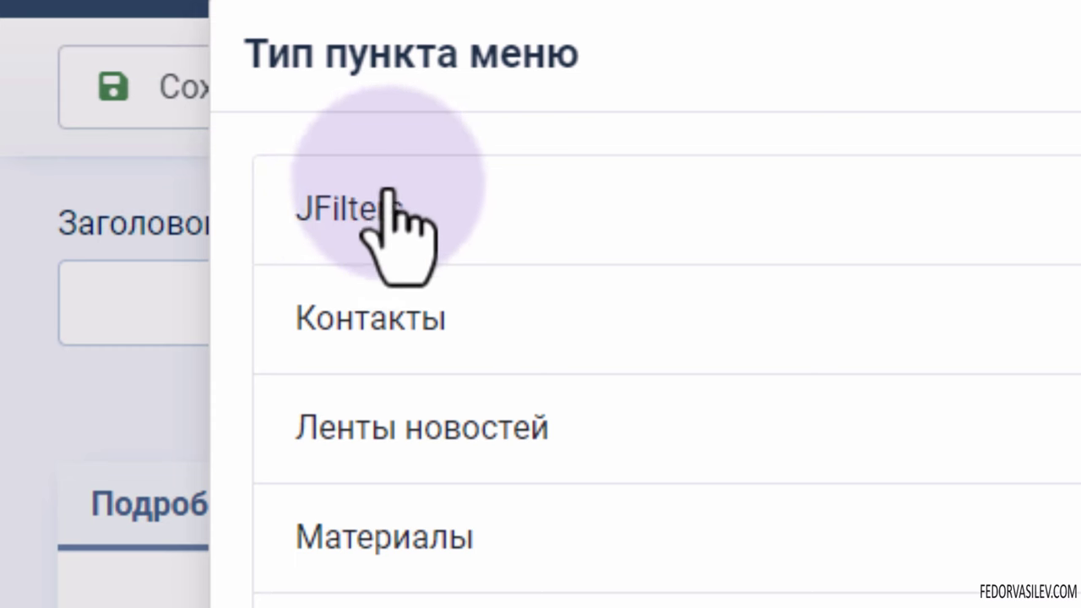
pyautogui.click(349, 217)
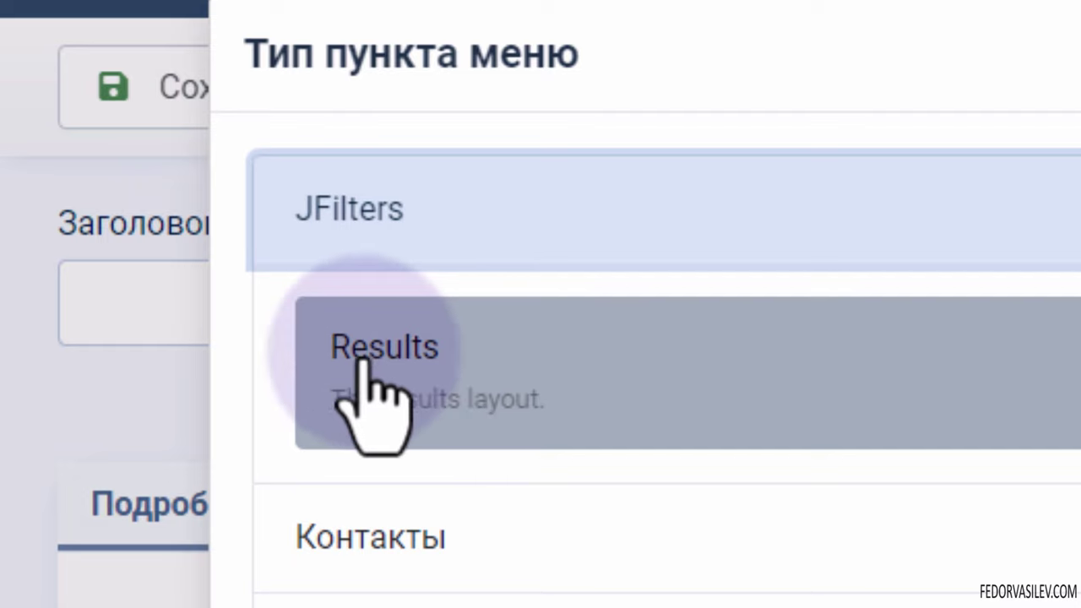
pyautogui.click(387, 347)
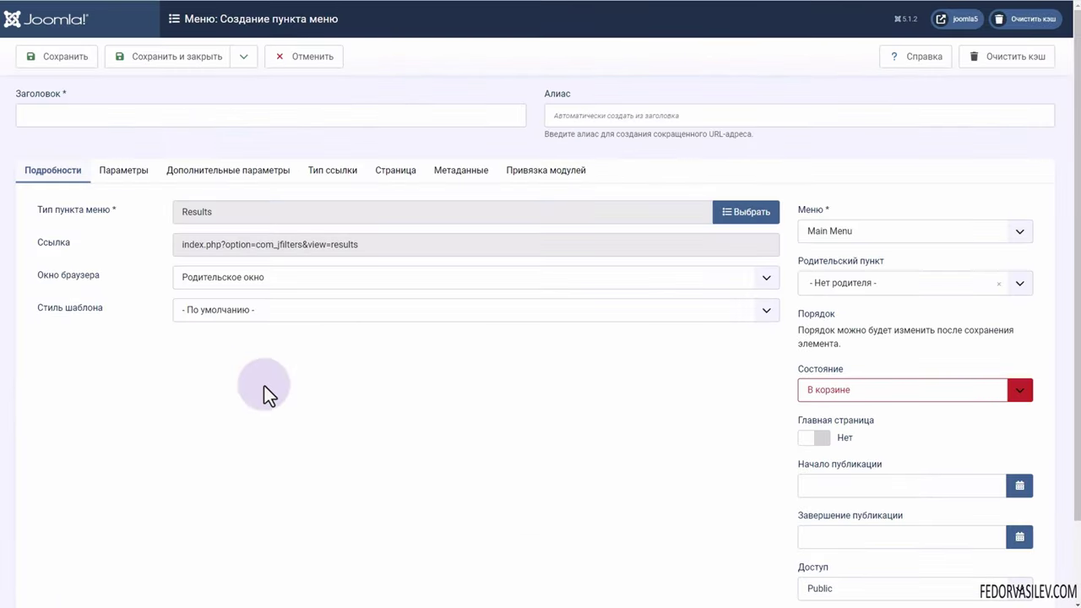
# Title the menu item результат поиска and set its state to Опубликовано
pyautogui.click(90, 114)
pyautogui.click(100, 164)
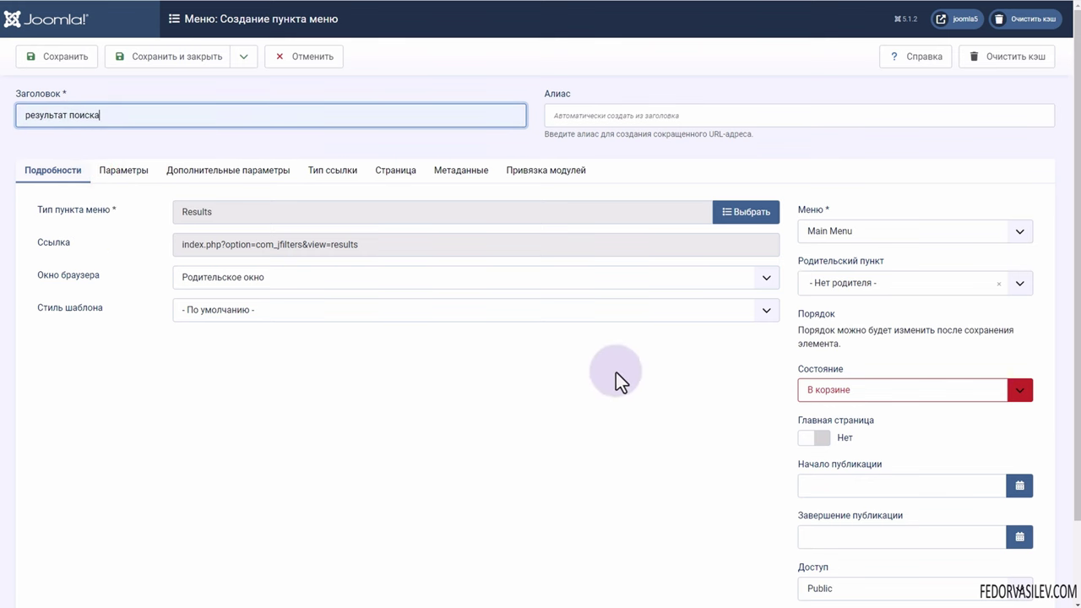
pyautogui.click(835, 393)
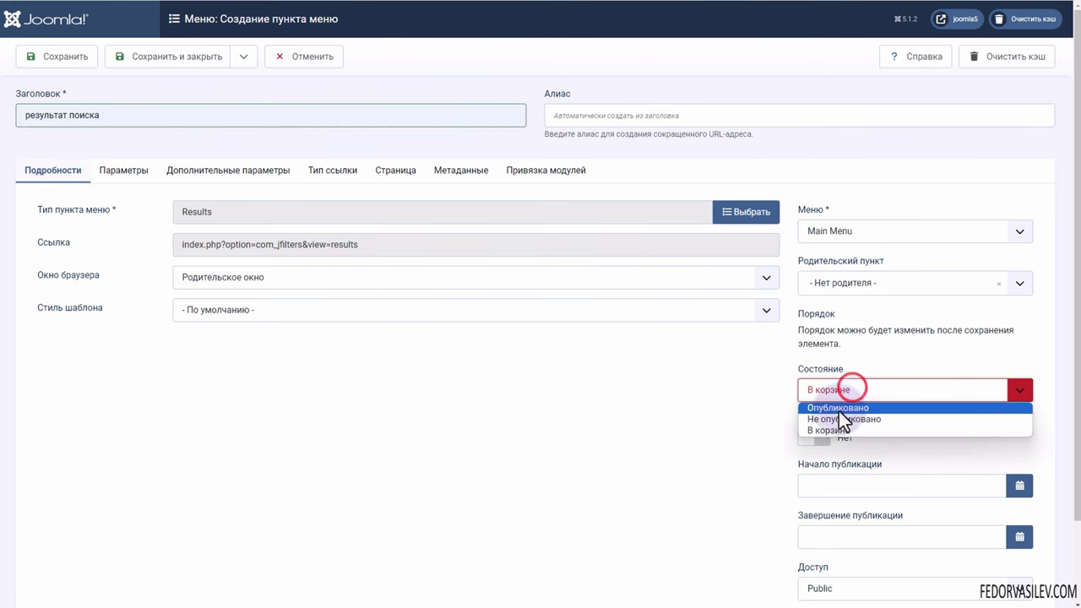
pyautogui.click(838, 409)
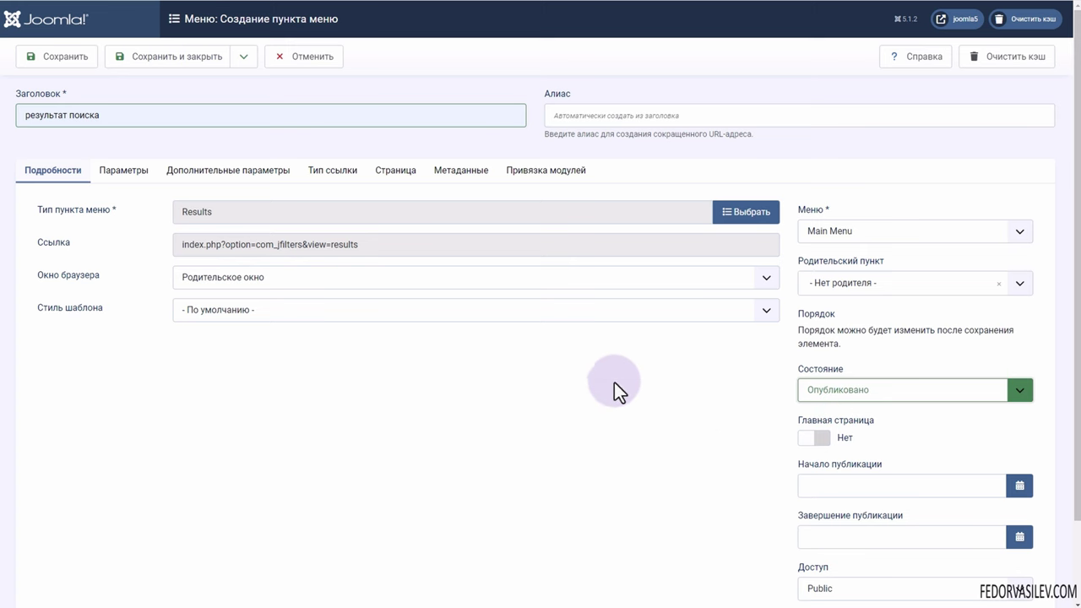
# Turn off Показывать в меню in the menu item's link type options, and save and close the item
pyautogui.click(124, 172)
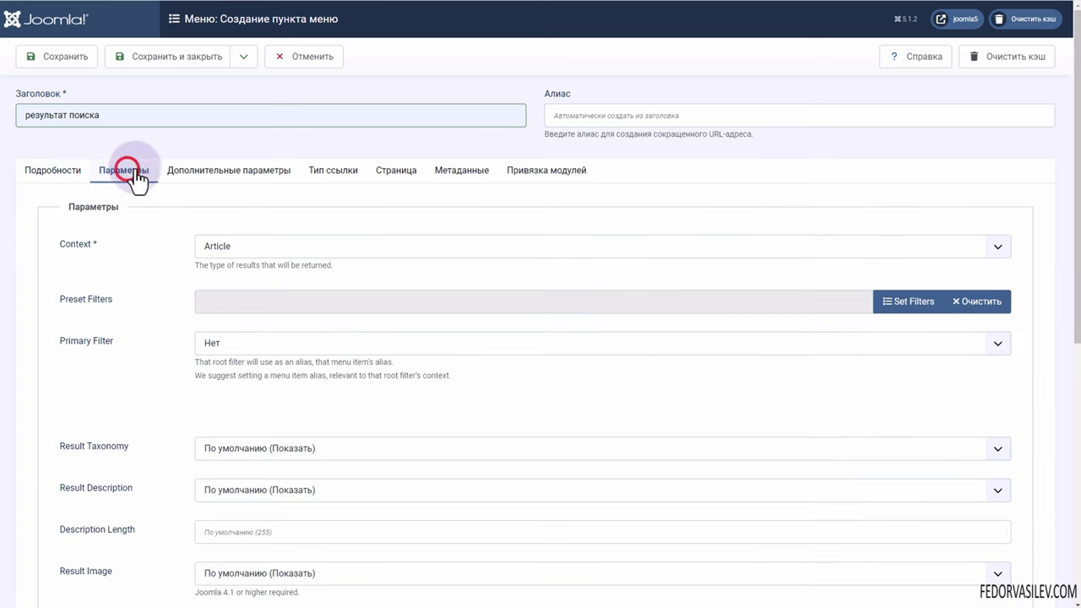
pyautogui.click(214, 172)
pyautogui.click(114, 116)
pyautogui.tripleClick(113, 115)
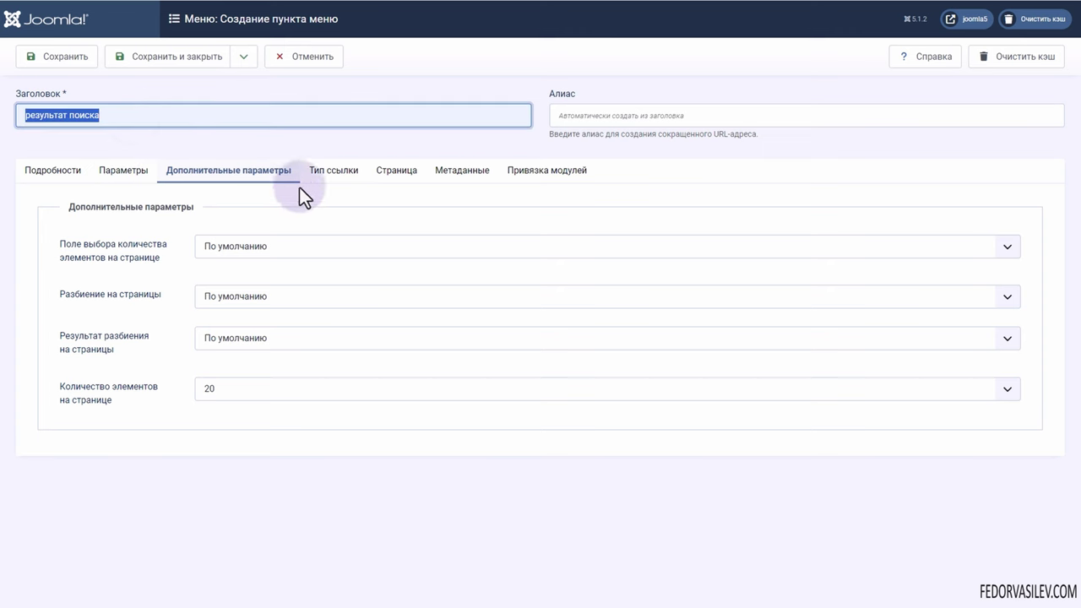
pyautogui.click(335, 171)
pyautogui.scroll(-2, 331, 193)
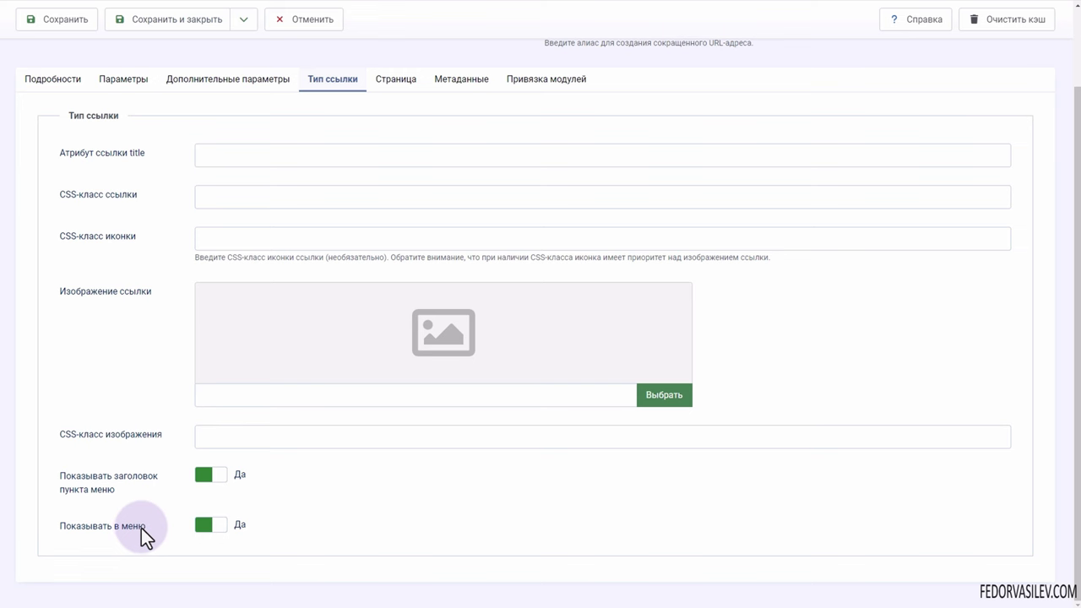
pyautogui.click(202, 525)
pyautogui.scroll(1, 148, 448)
pyautogui.scroll(1, 140, 346)
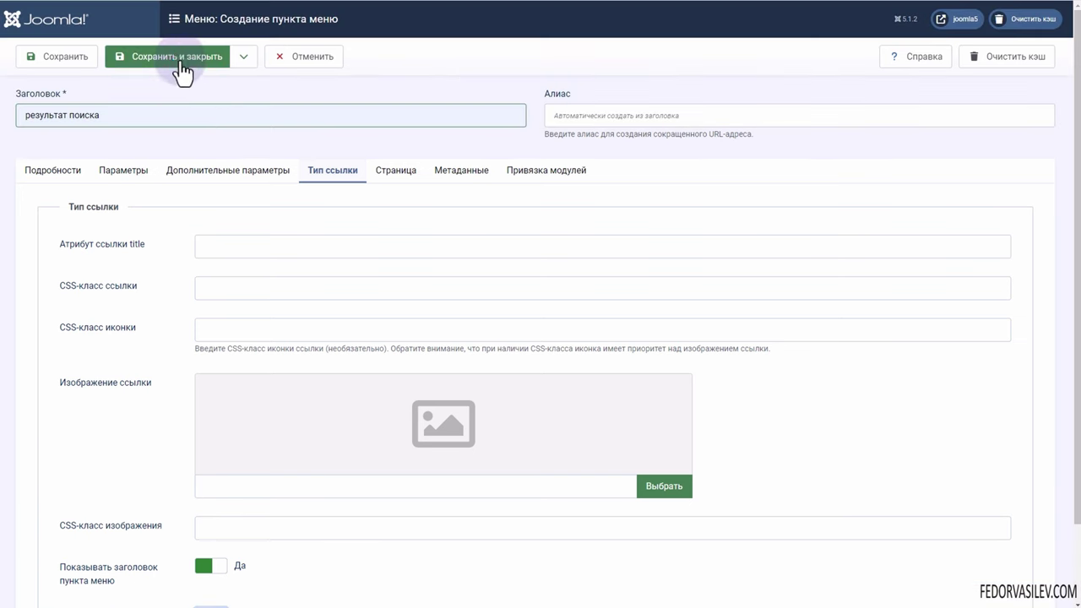
pyautogui.click(179, 57)
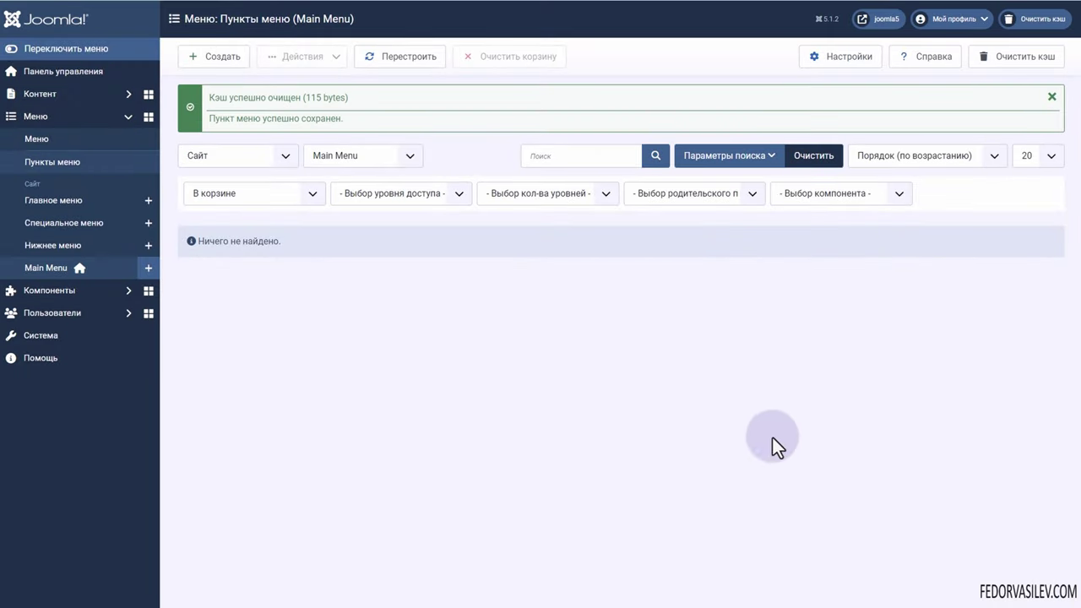
# Open the list of site modules from the control panel and sort it by ID in descending order
pyautogui.click(72, 71)
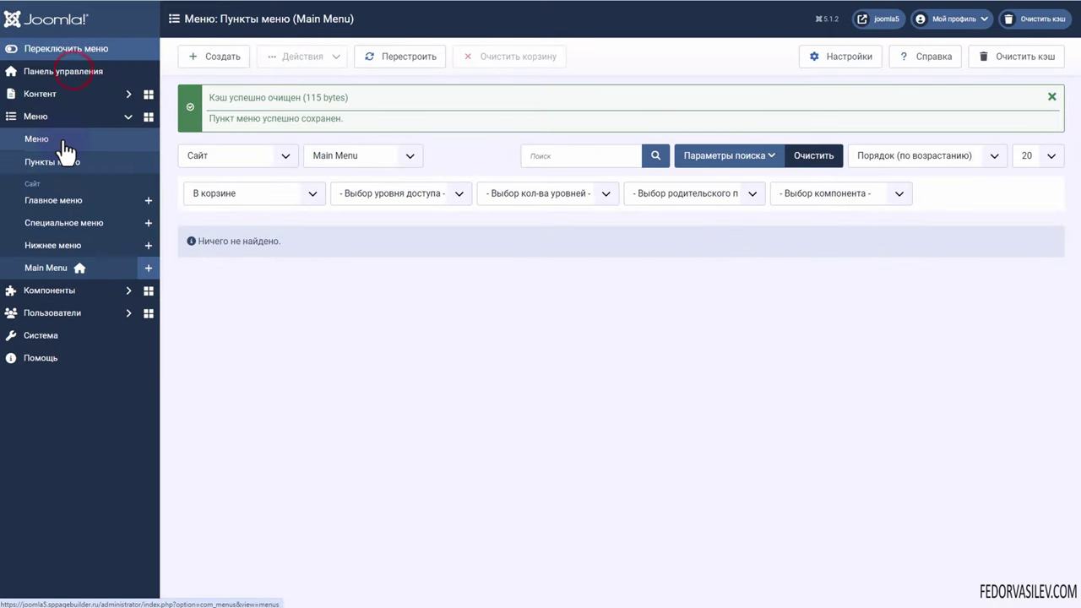
pyautogui.click(69, 139)
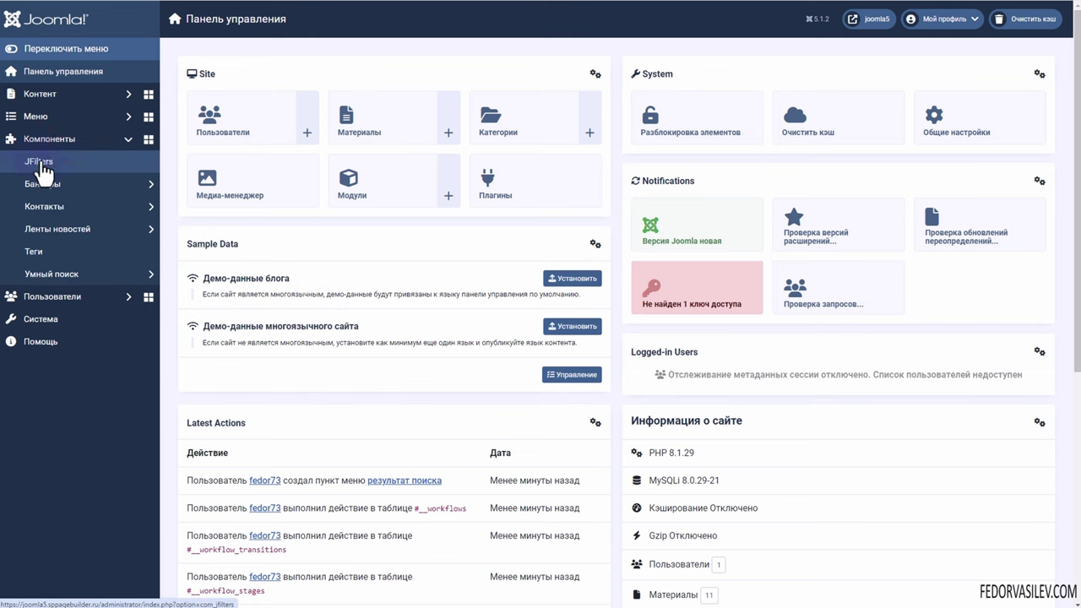
pyautogui.click(369, 189)
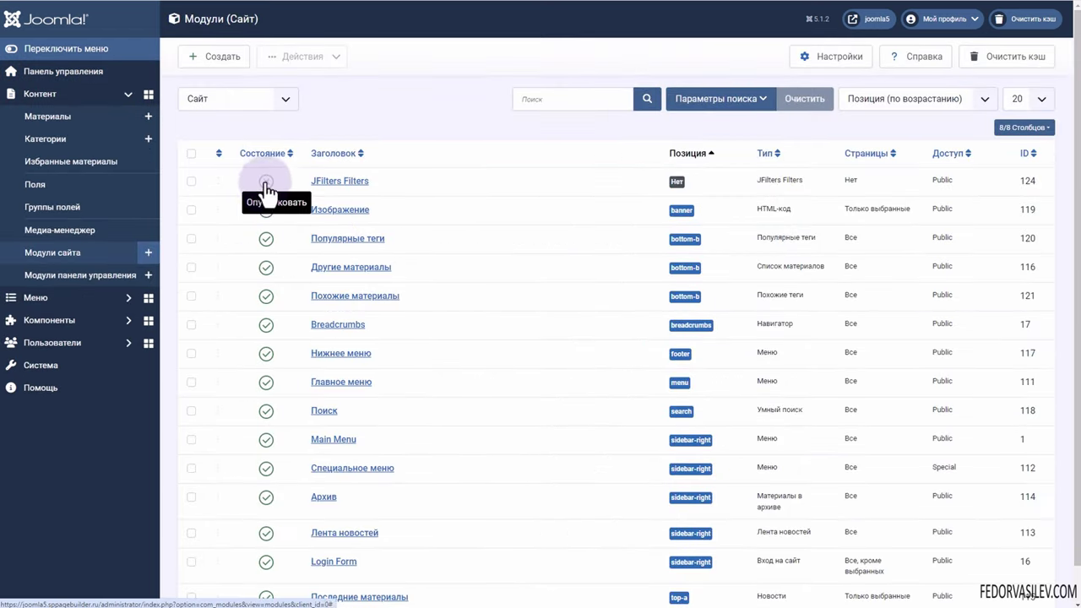
pyautogui.moveTo(376, 175); pyautogui.dragTo(304, 179)
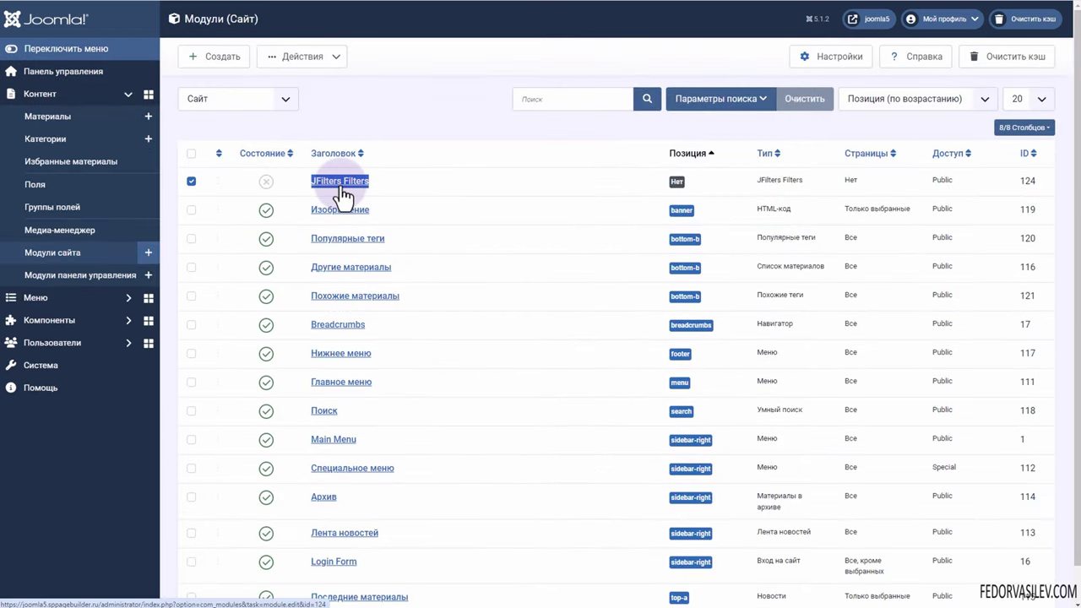
pyautogui.click(314, 179)
pyautogui.click(406, 120)
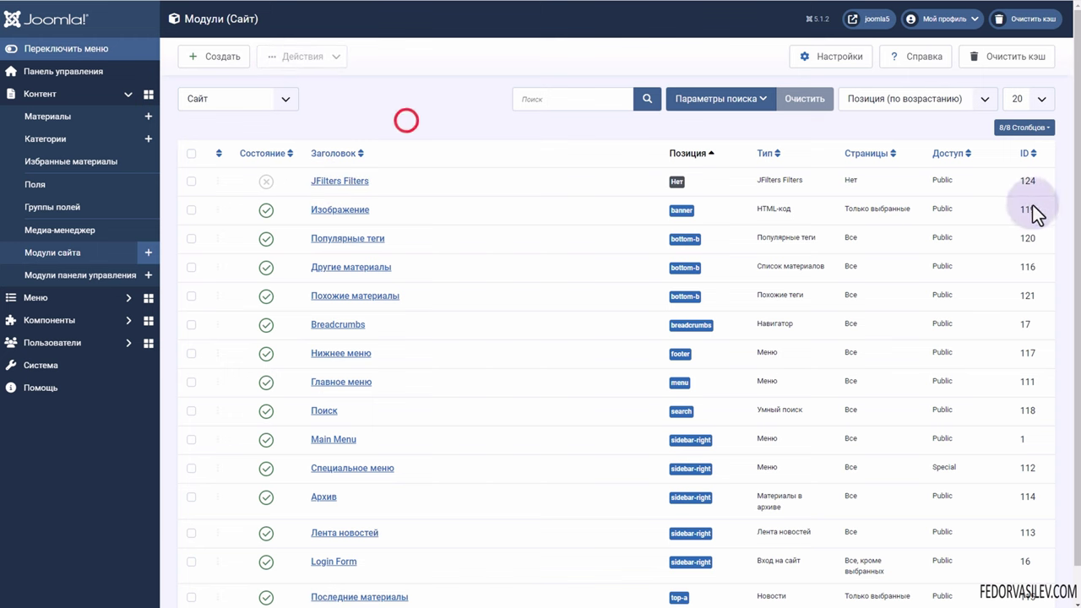
pyautogui.click(1025, 154)
pyautogui.click(1025, 155)
pyautogui.moveTo(400, 179); pyautogui.dragTo(296, 179)
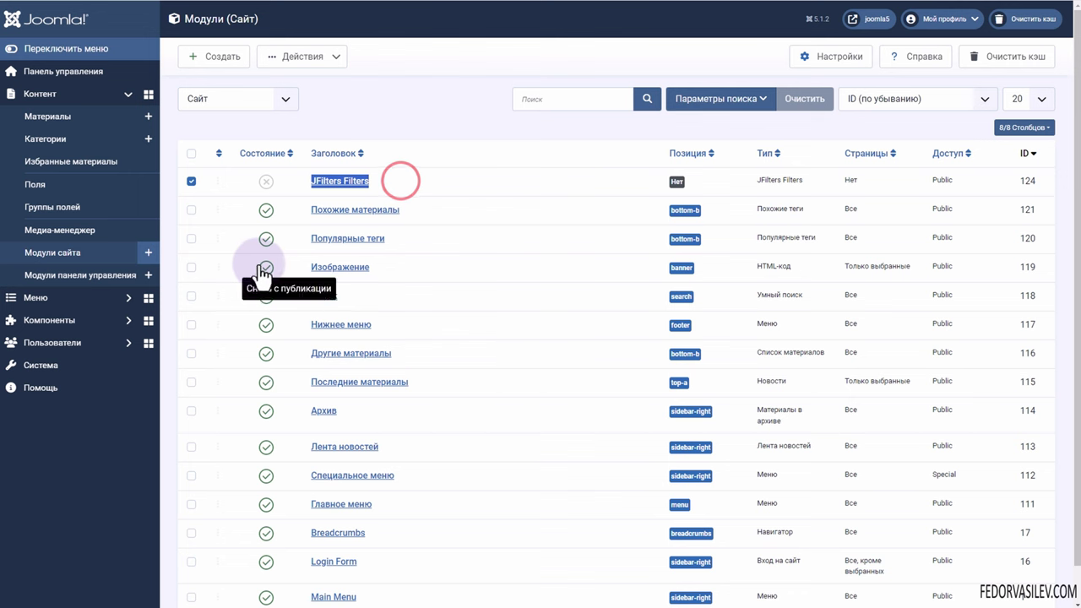
pyautogui.click(414, 120)
# Enable the plugins Button - JFilters, JFilters - Fields Subform, Smart Search - JFilters Indexer and Content - JFilters
pyautogui.click(68, 74)
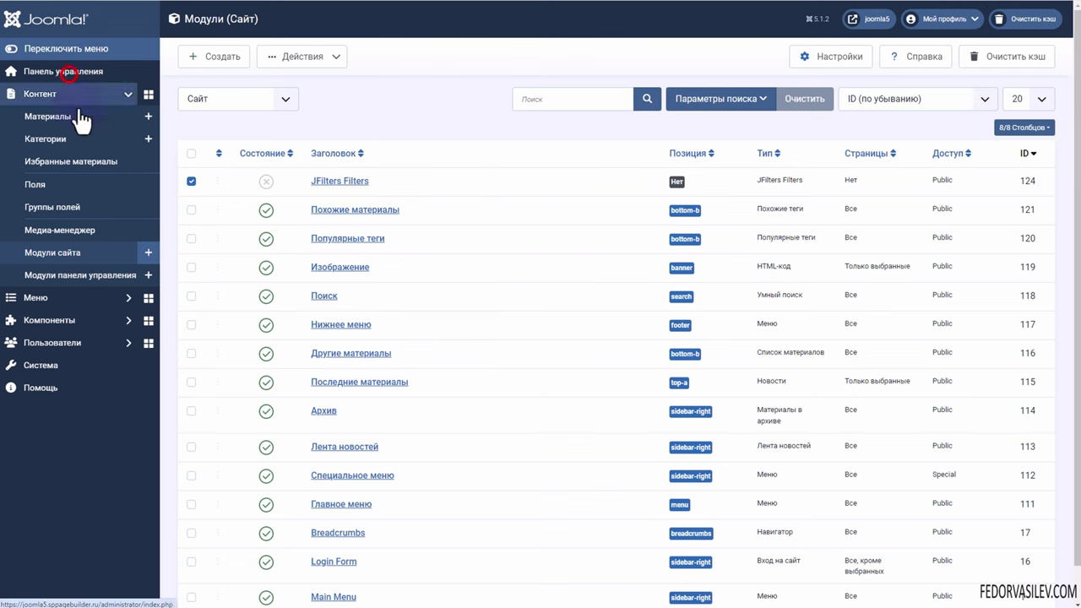
pyautogui.click(492, 201)
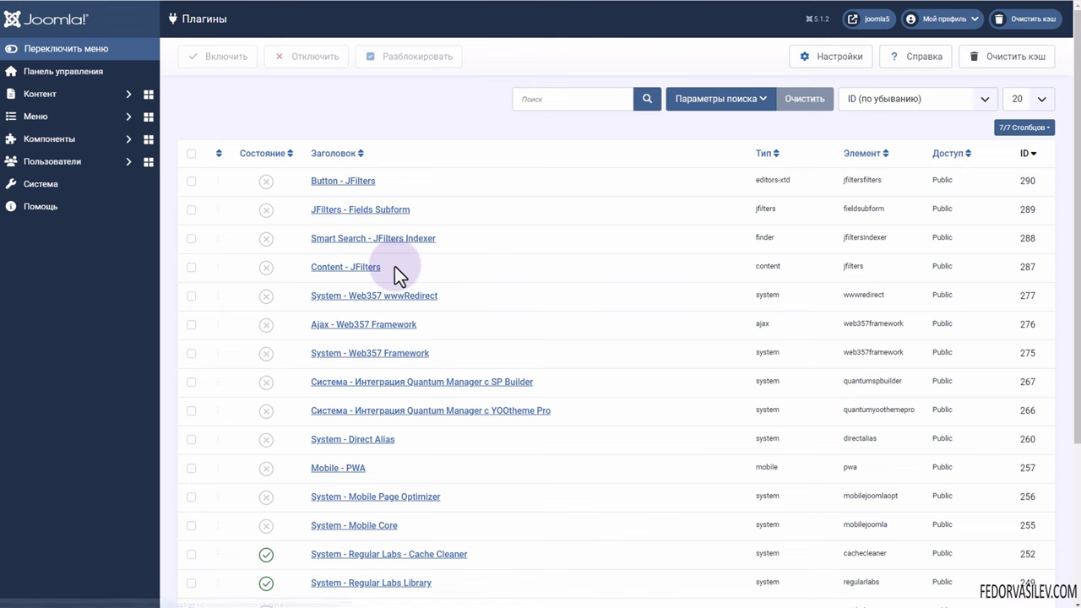
pyautogui.moveTo(394, 266); pyautogui.dragTo(352, 270)
pyautogui.moveTo(444, 238); pyautogui.dragTo(372, 238)
pyautogui.moveTo(419, 205); pyautogui.dragTo(304, 213)
pyautogui.click(313, 212)
pyautogui.doubleClick(312, 212)
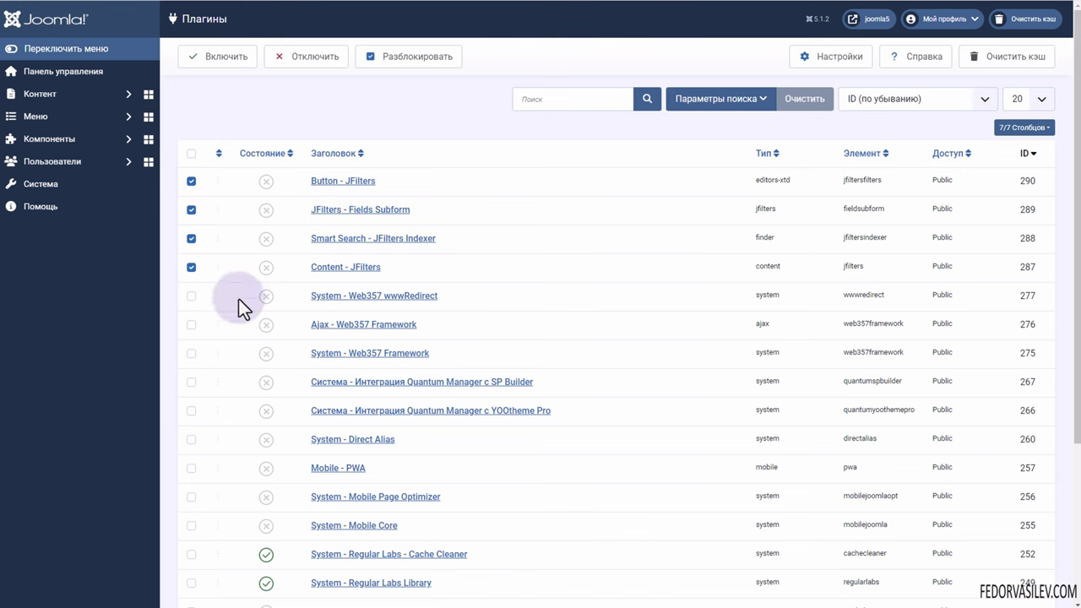
pyautogui.click(221, 58)
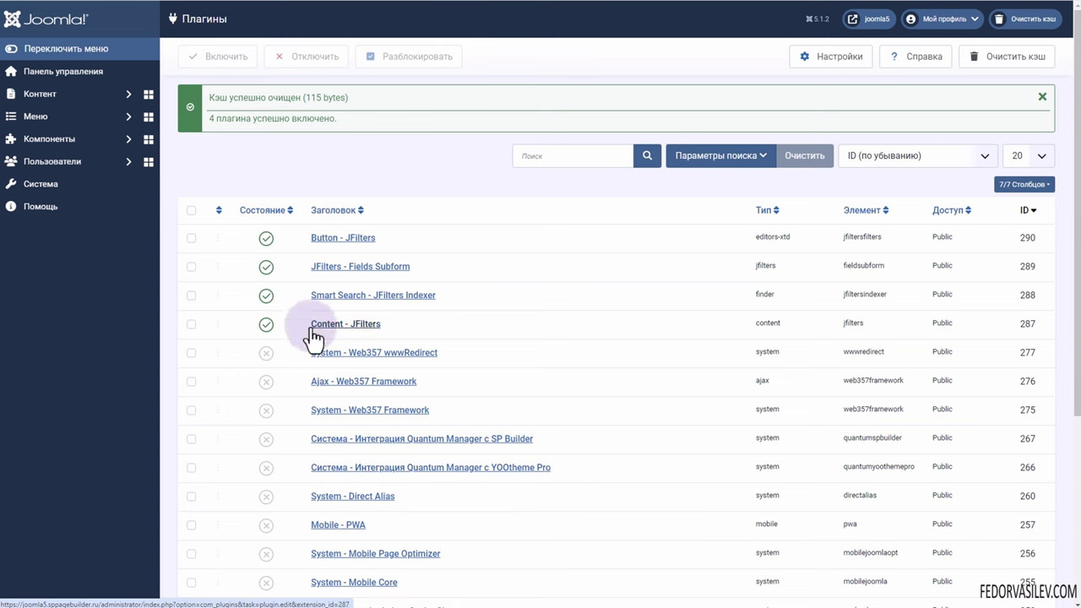
pyautogui.click(320, 241)
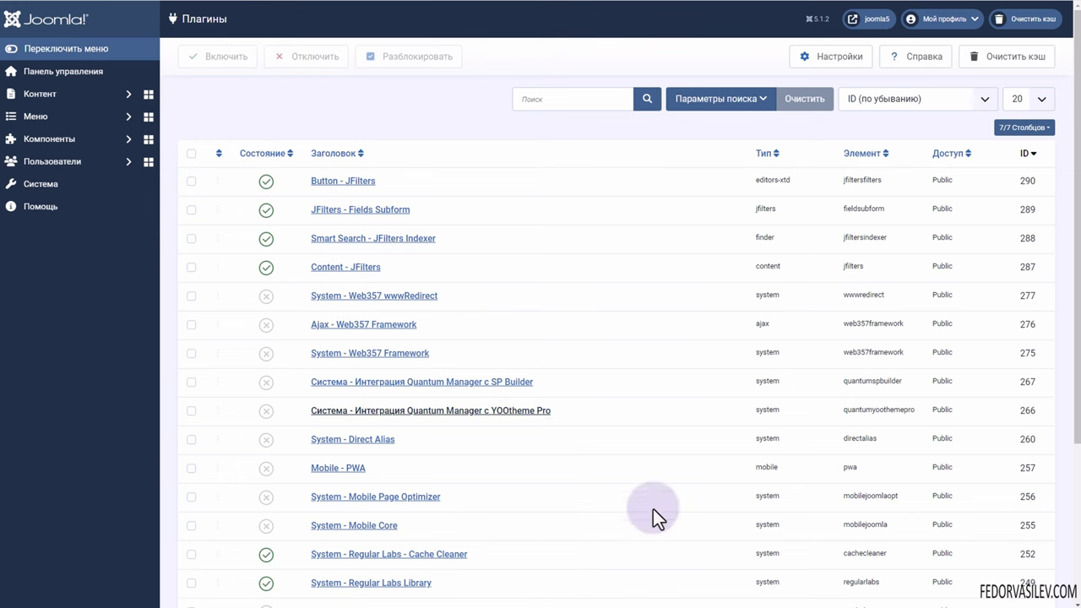
# Return to the site modules and publish the JFilters Filters module
pyautogui.click(53, 73)
pyautogui.click(348, 190)
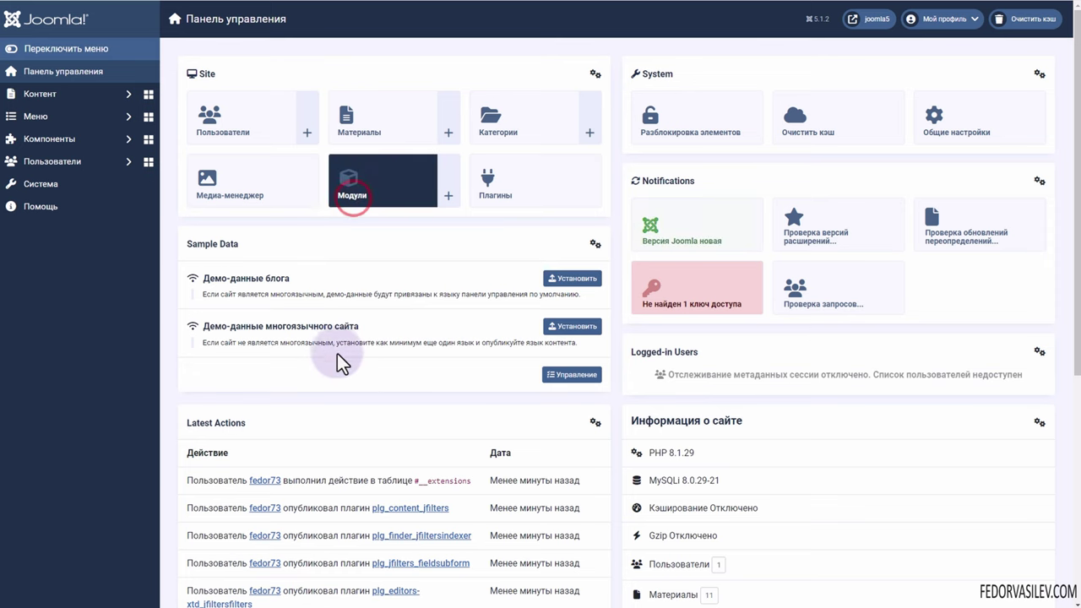
pyautogui.click(267, 183)
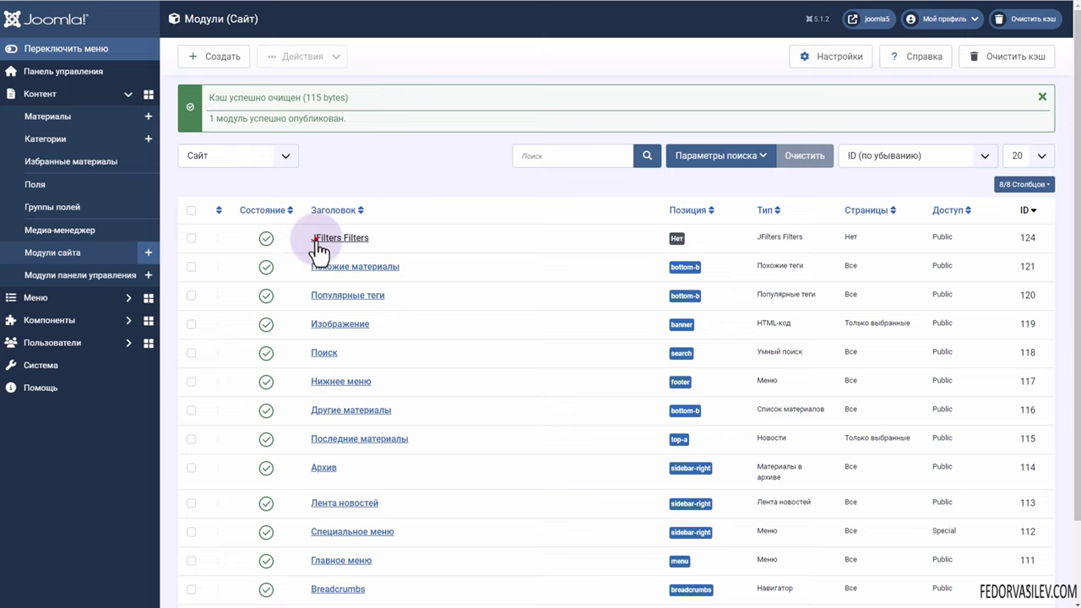
# Open the JFilters Filters module for editing and set its position to Sidebar-right [sidebar-right]
pyautogui.click(316, 238)
pyautogui.click(825, 262)
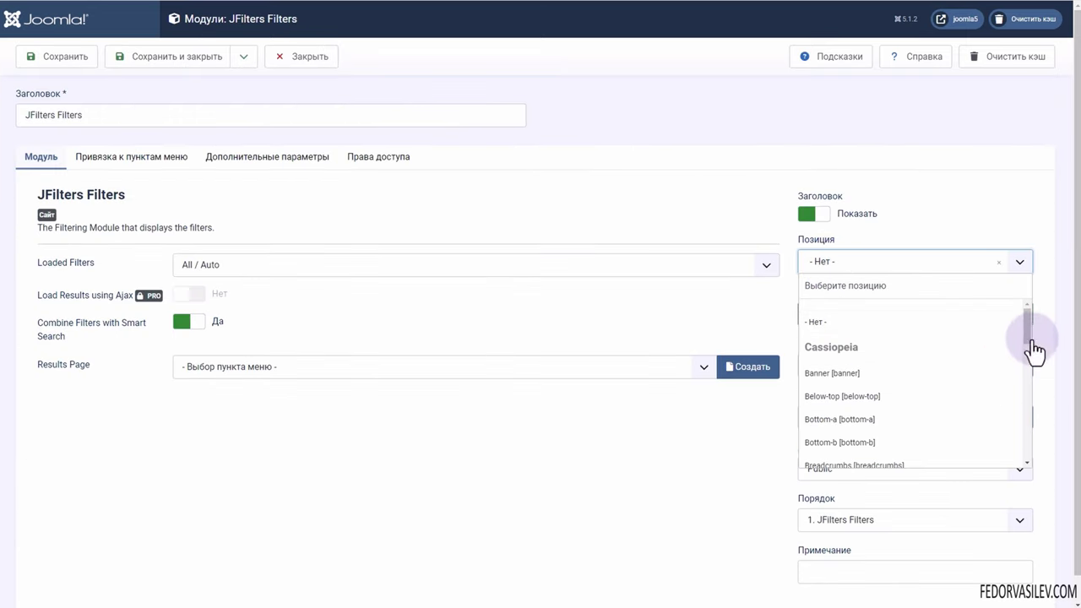
pyautogui.moveTo(1026, 336); pyautogui.dragTo(1025, 363)
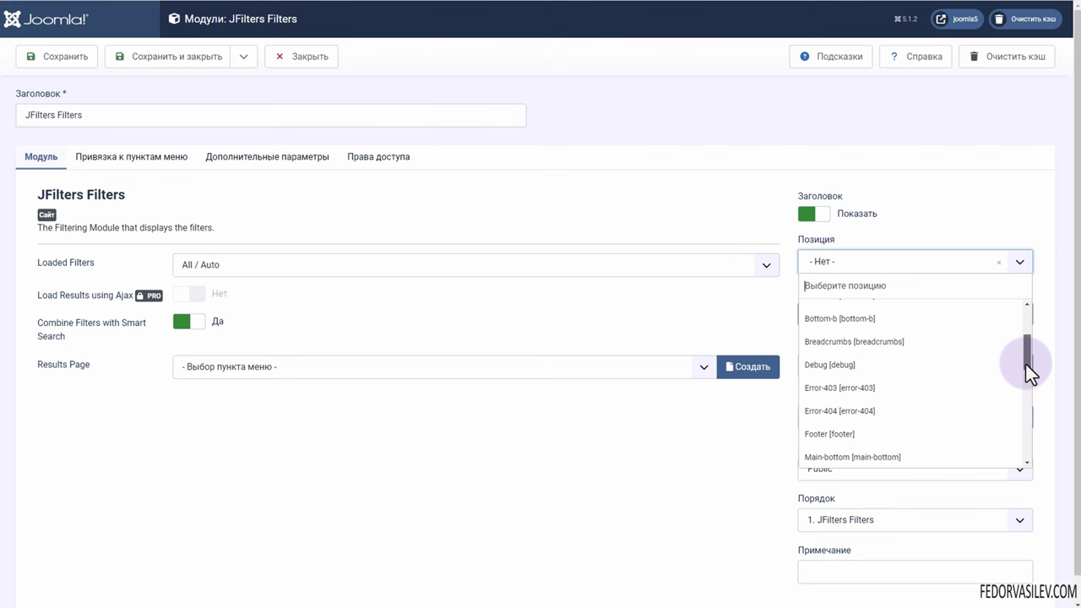
pyautogui.scroll(-2, 870, 438)
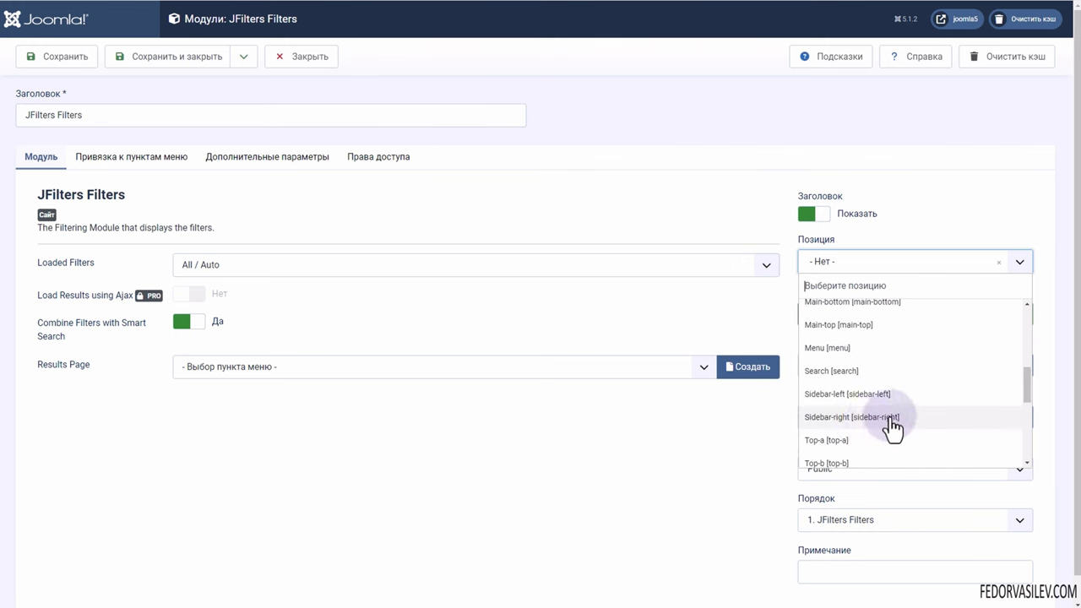
pyautogui.click(878, 422)
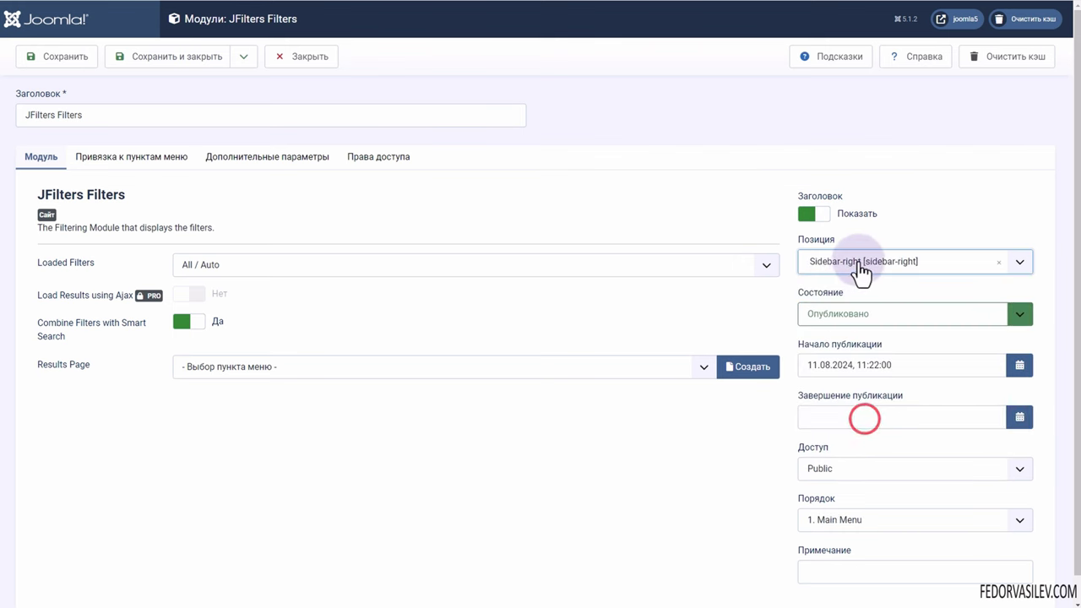
pyautogui.click(801, 214)
# Change the module's title to фильтр
pyautogui.tripleClick(111, 117)
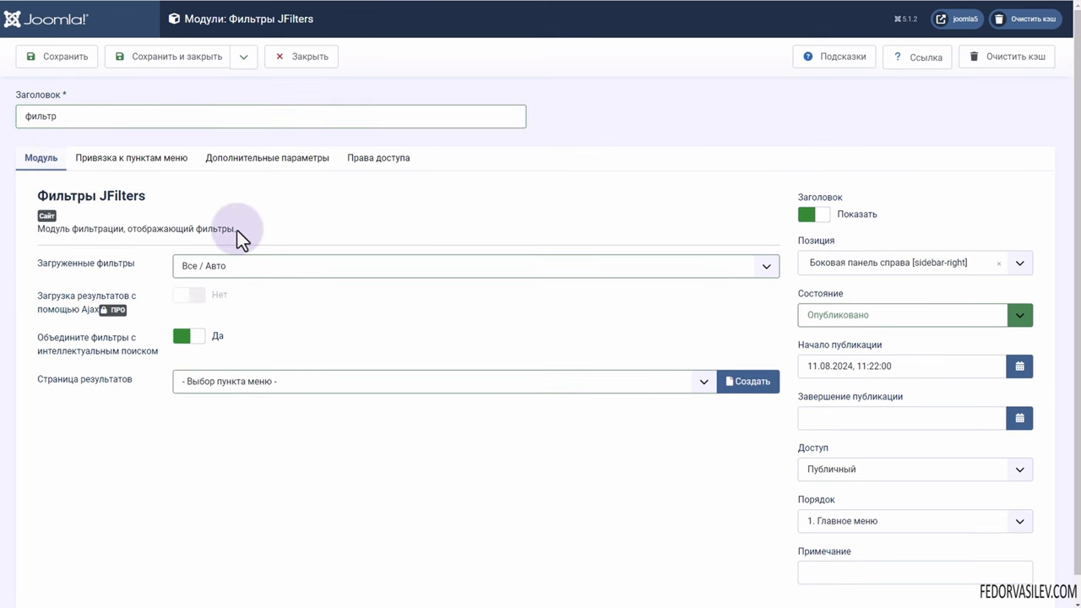
pyautogui.rightClick(265, 208)
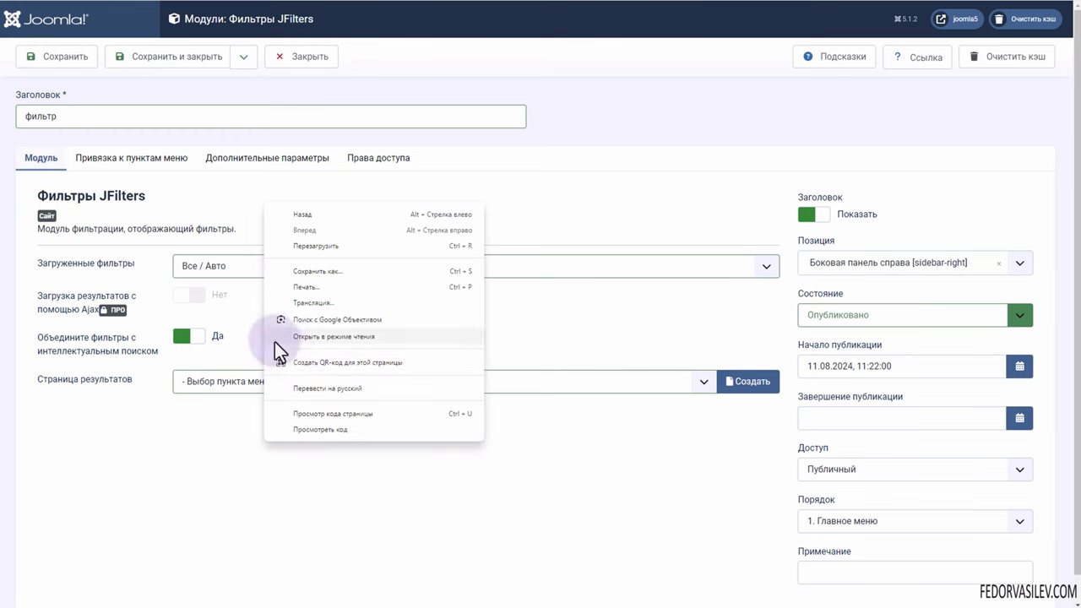
pyautogui.click(597, 212)
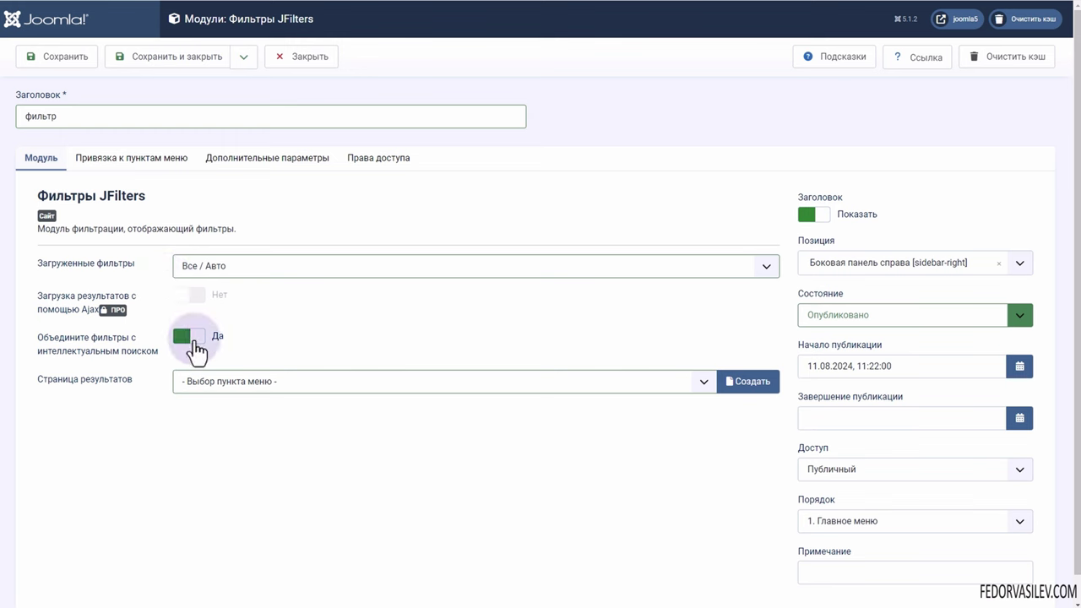
# Set the module's results page to the menu item результат поиска and save the module
pyautogui.moveTo(70, 338); pyautogui.dragTo(157, 351)
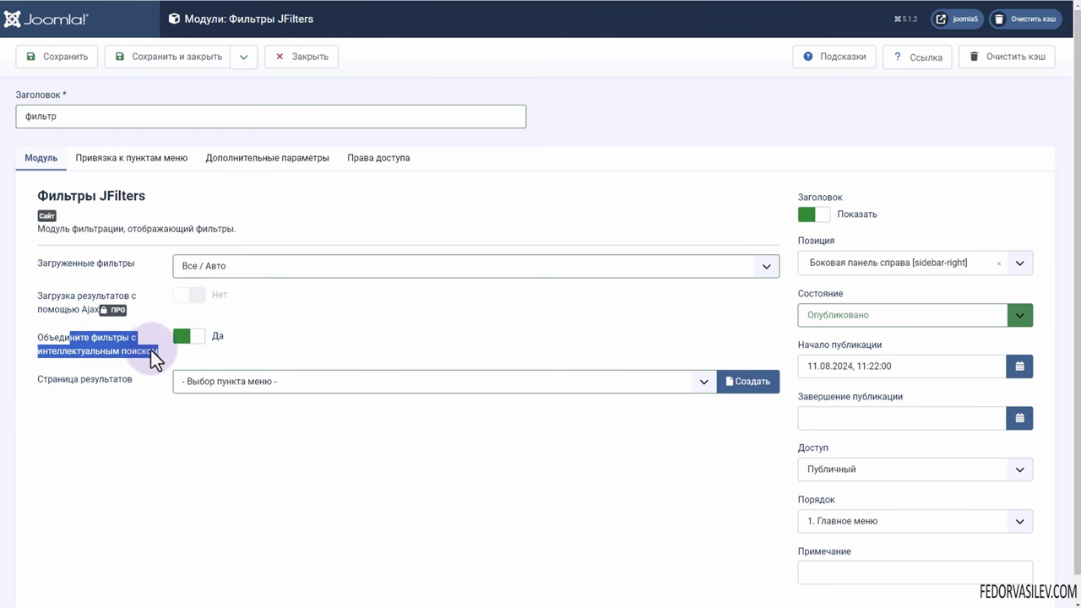
pyautogui.click(87, 410)
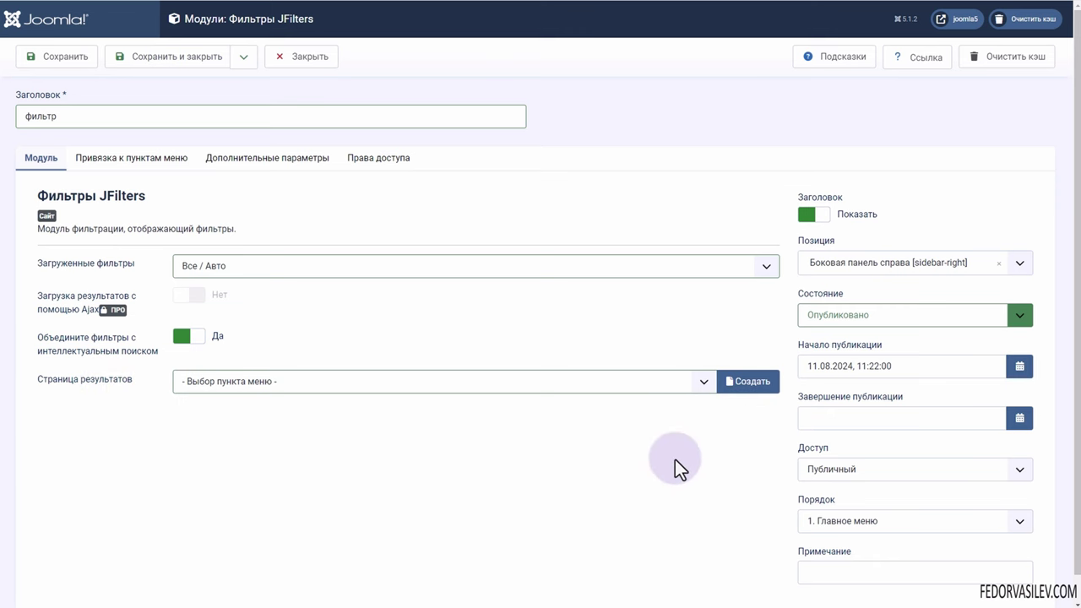
pyautogui.click(229, 381)
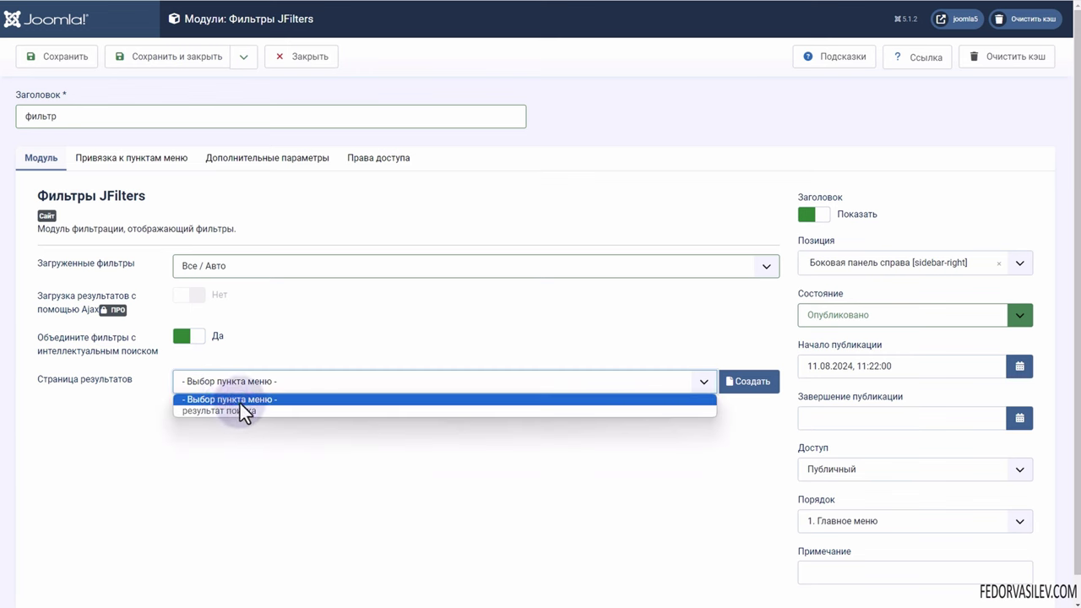
pyautogui.click(228, 411)
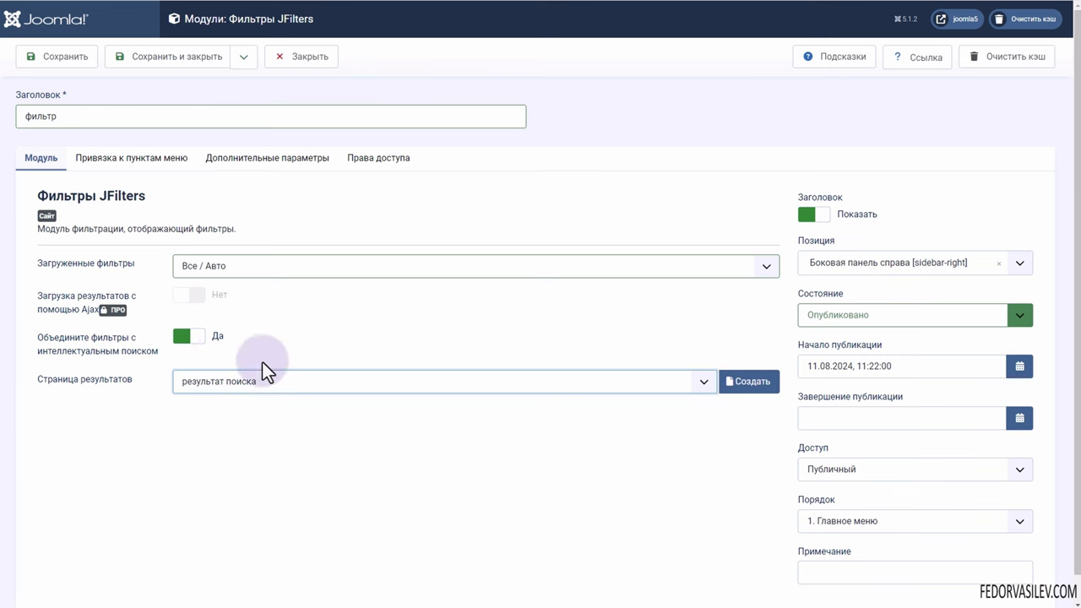
pyautogui.click(57, 58)
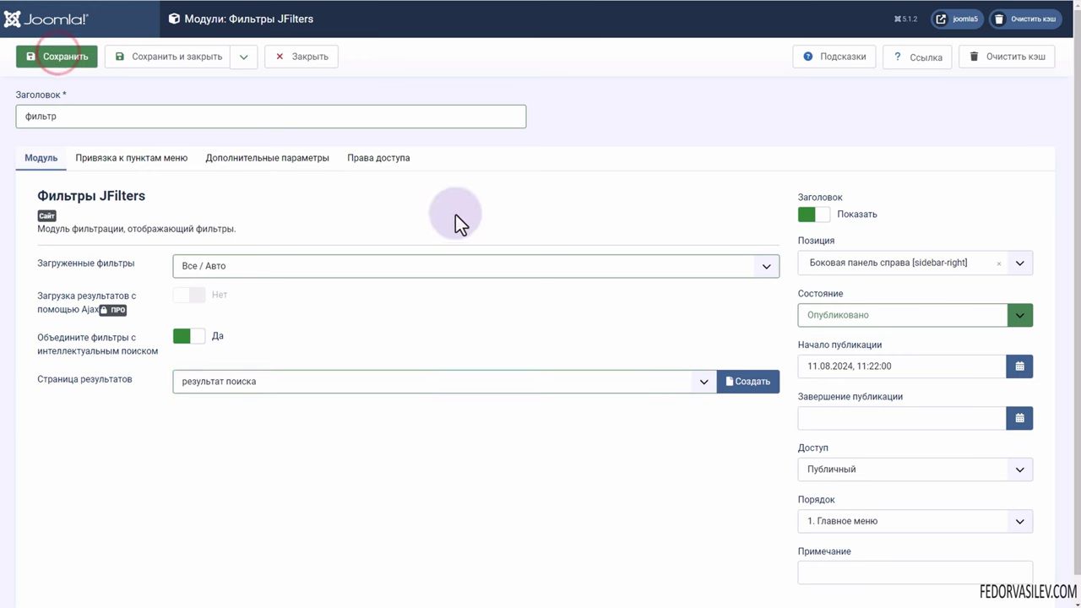
# Assign the фильтр module to every page with На каждой странице, and save and close it
pyautogui.click(144, 215)
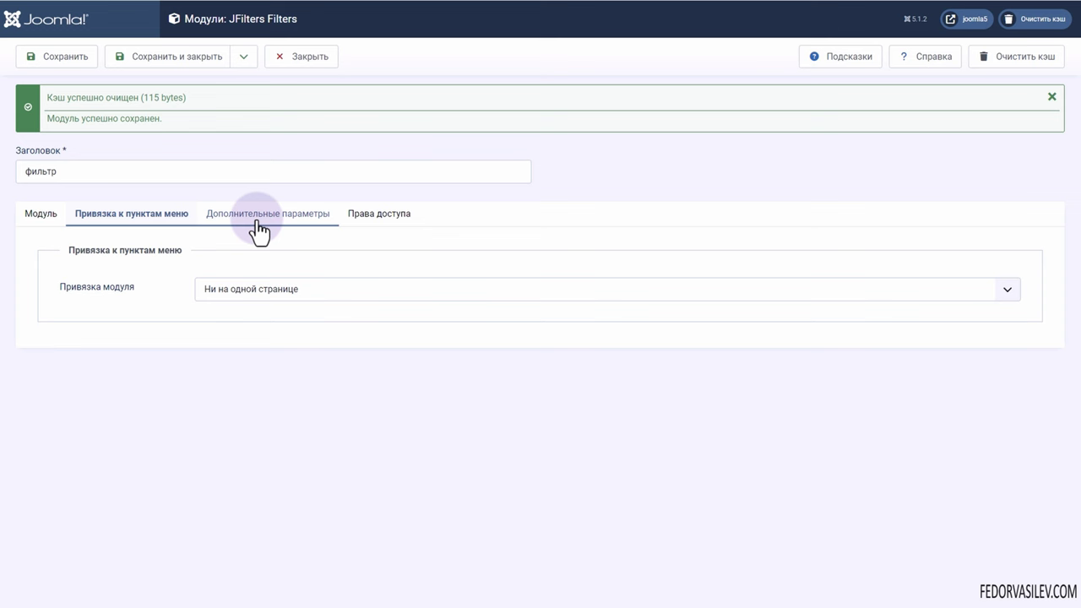
pyautogui.click(229, 292)
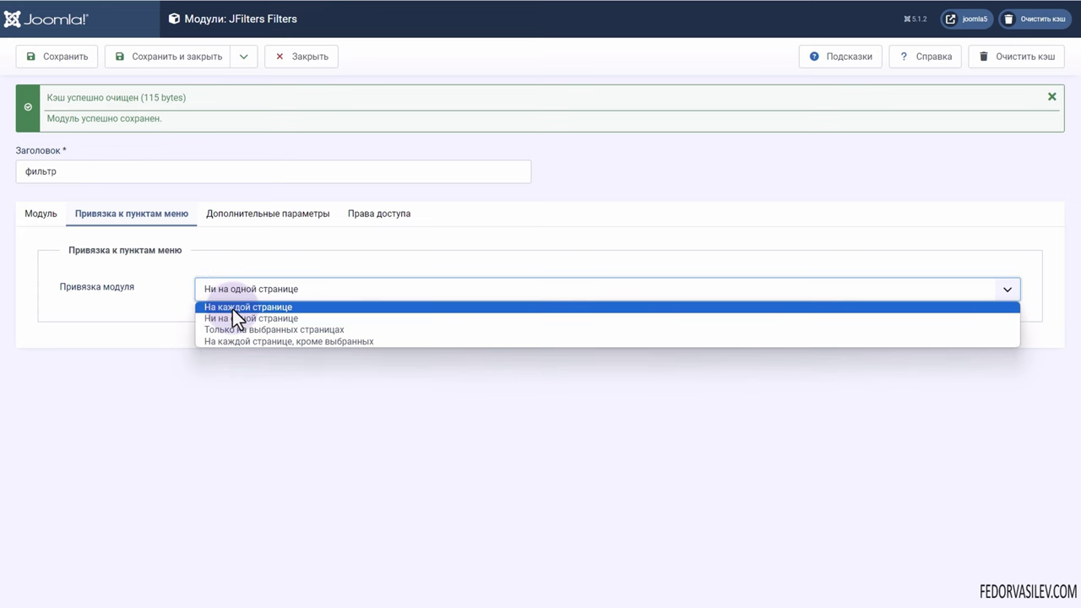
pyautogui.click(232, 307)
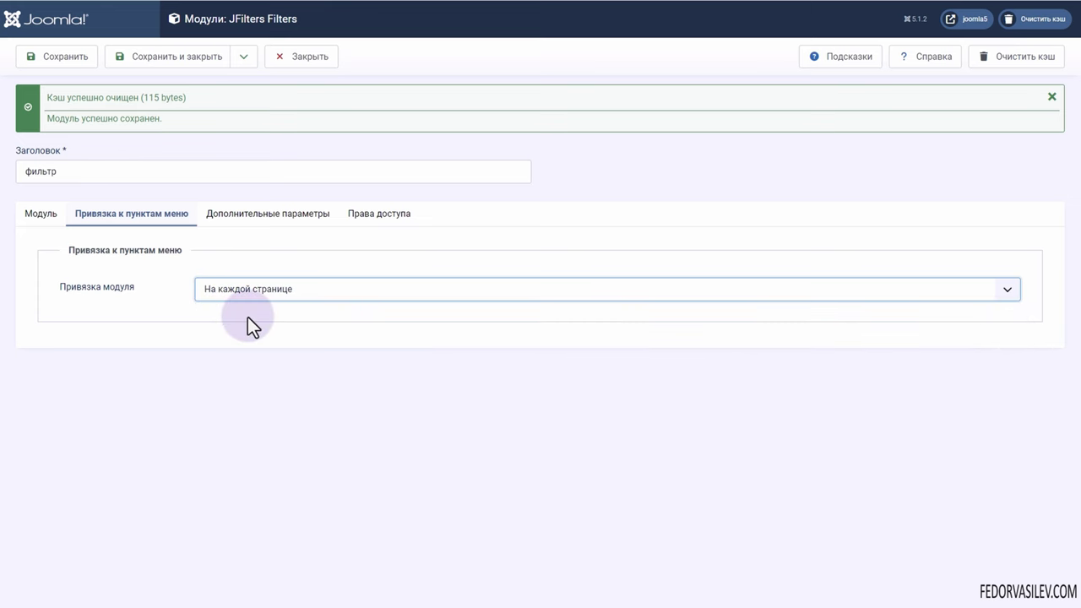
pyautogui.click(272, 213)
pyautogui.click(369, 214)
pyautogui.click(43, 216)
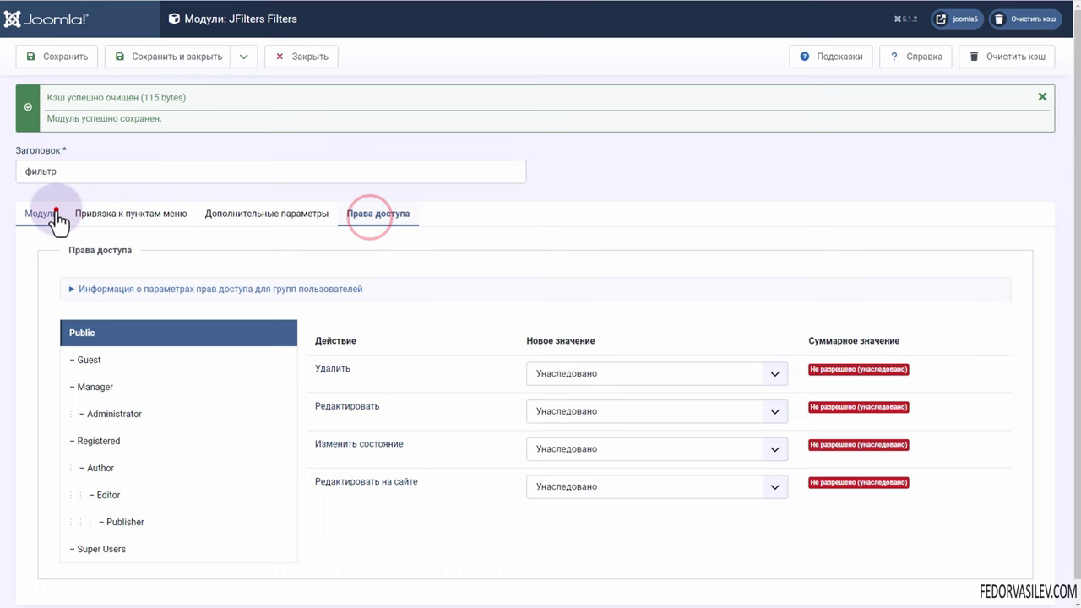
pyautogui.click(168, 52)
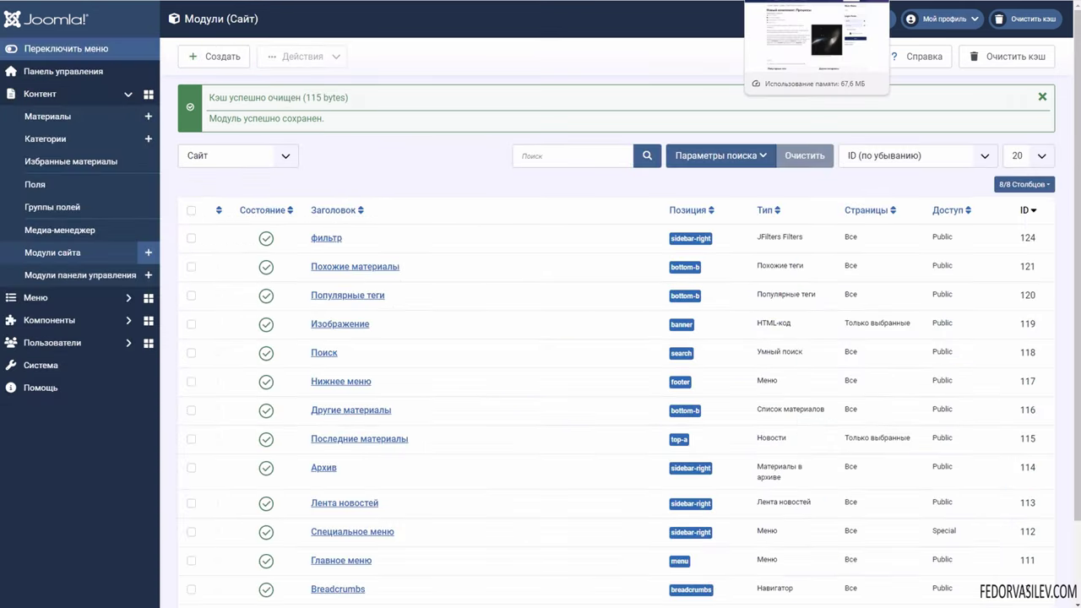
# Switch to the site's article page, reload it and check whether the filter module is shown beside the article
pyautogui.click(790, 2)
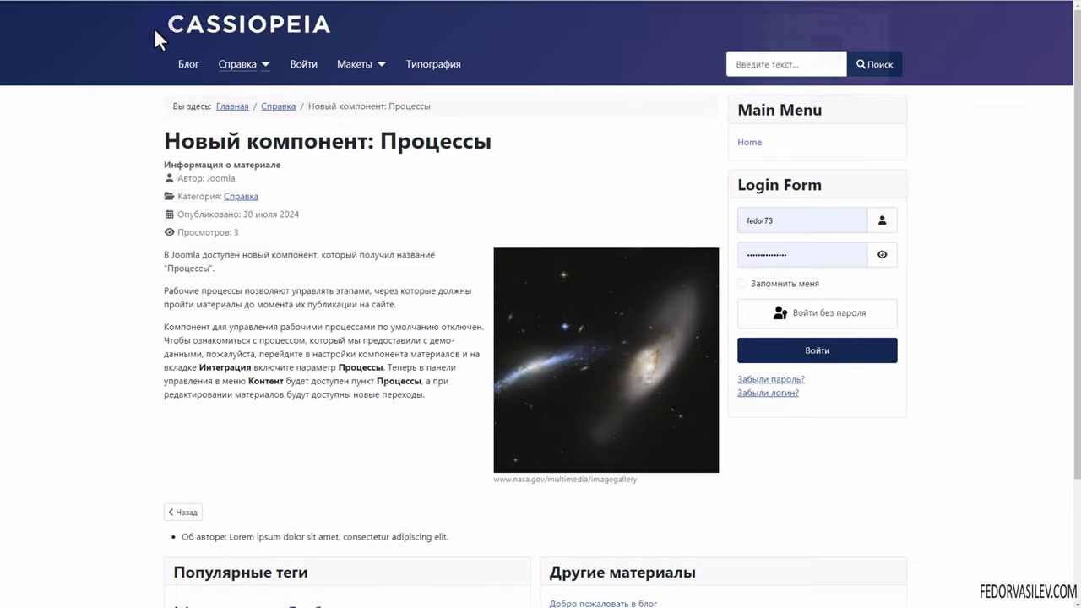
pyautogui.click(42, 5)
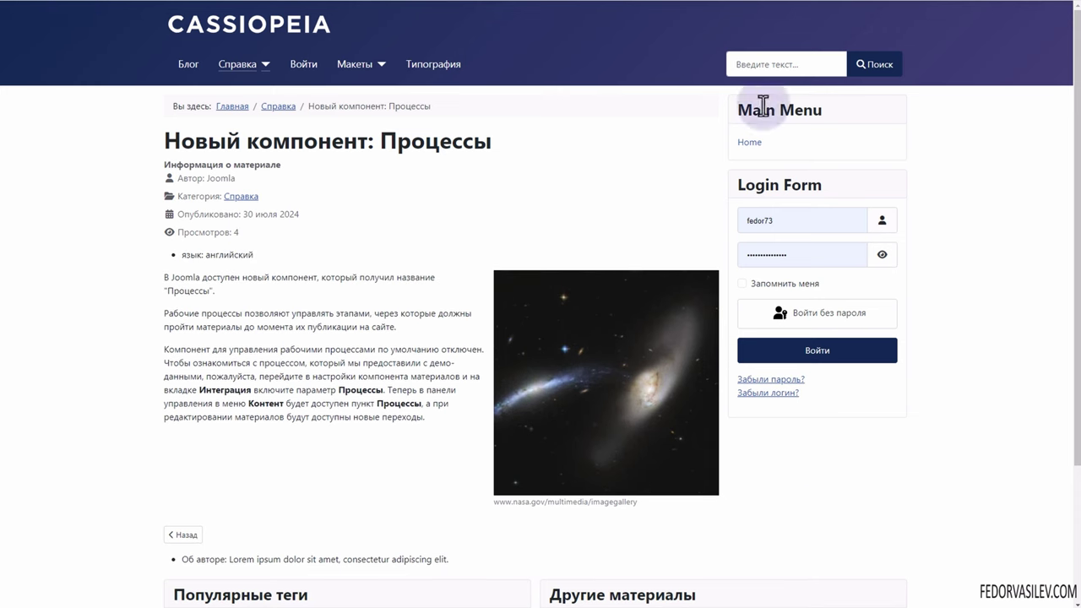
pyautogui.scroll(-2, 808, 179)
pyautogui.scroll(2, 796, 297)
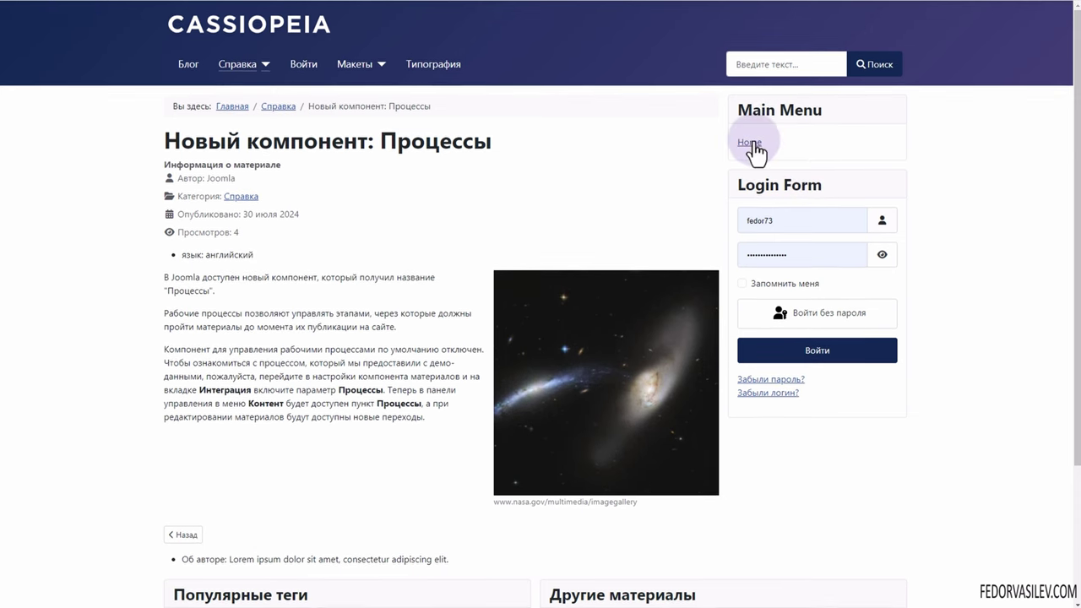
# Return to the Joomla administration and open the list of filters in the JFilters component
pyautogui.click(478, 2)
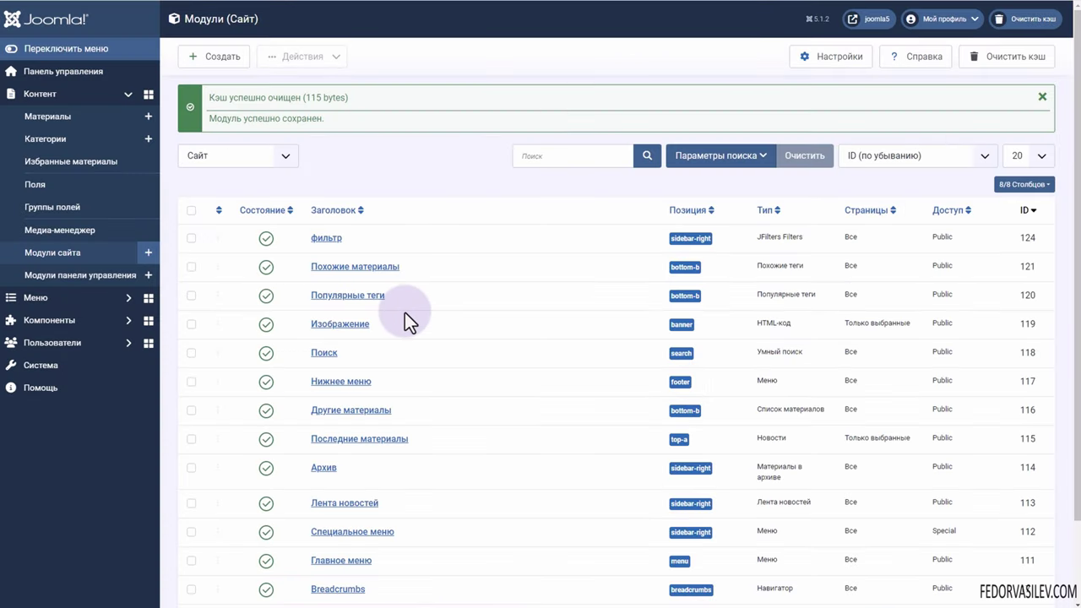
pyautogui.click(78, 320)
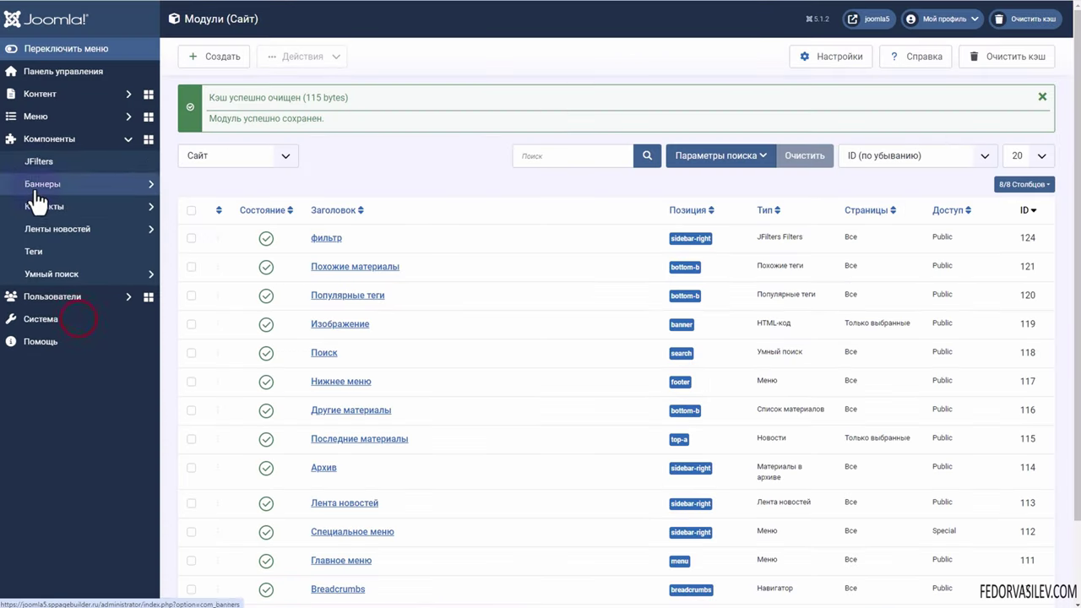
pyautogui.click(35, 160)
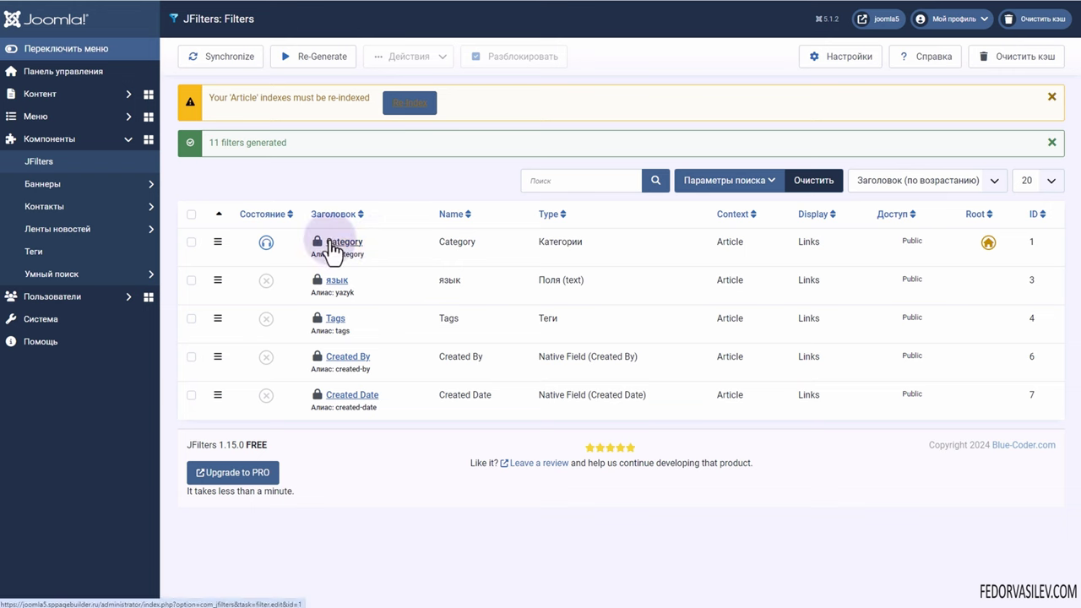
pyautogui.moveTo(530, 282)
pyautogui.mouseDown()
pyautogui.moveTo(555, 281)
pyautogui.moveTo(543, 280)
pyautogui.mouseUp()
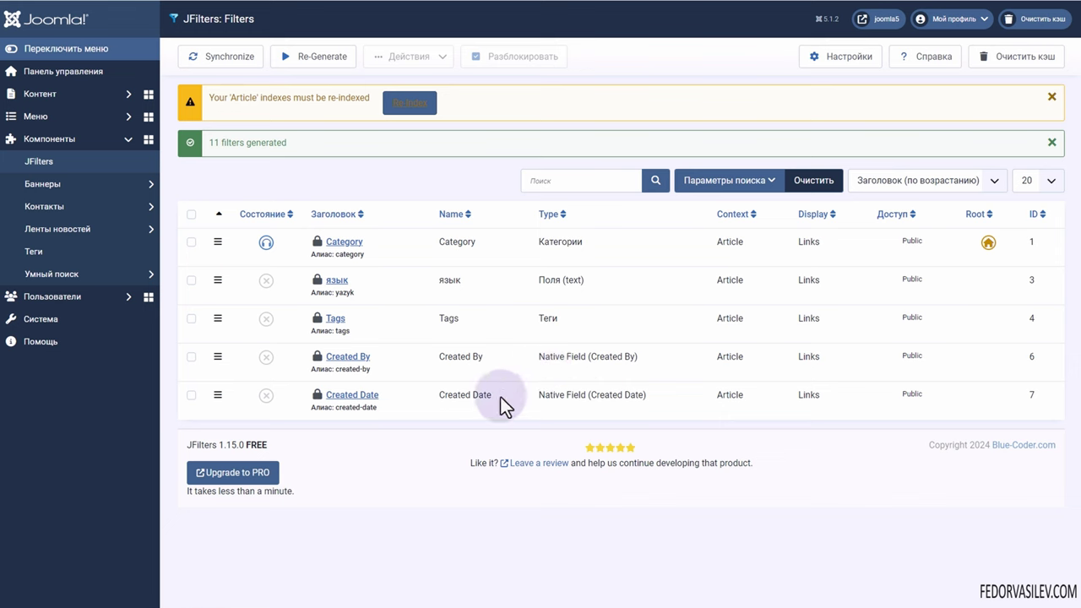
# Translate the filters page into Russian to read the warning, and re-index the Article indexes
pyautogui.moveTo(229, 98); pyautogui.dragTo(302, 100)
pyautogui.rightClick(456, 187)
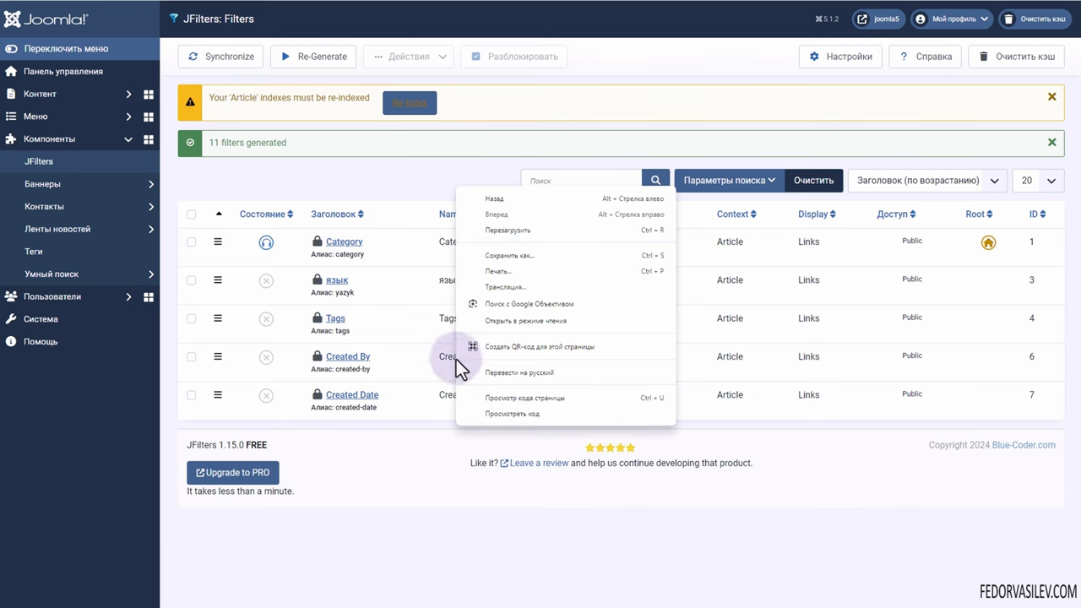
pyautogui.click(503, 373)
pyautogui.moveTo(385, 98); pyautogui.dragTo(424, 99)
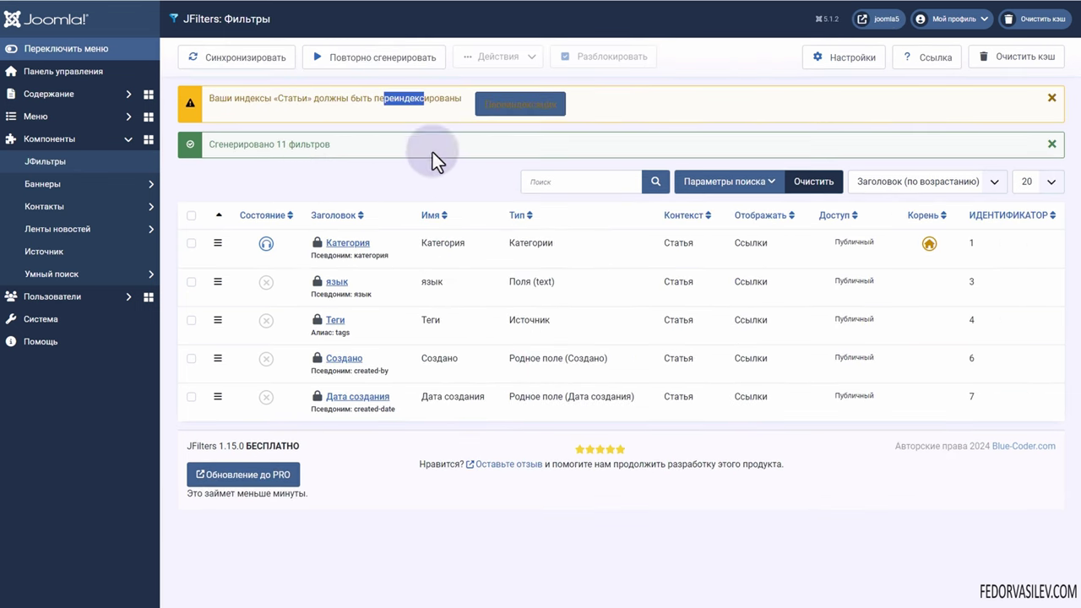
pyautogui.click(501, 114)
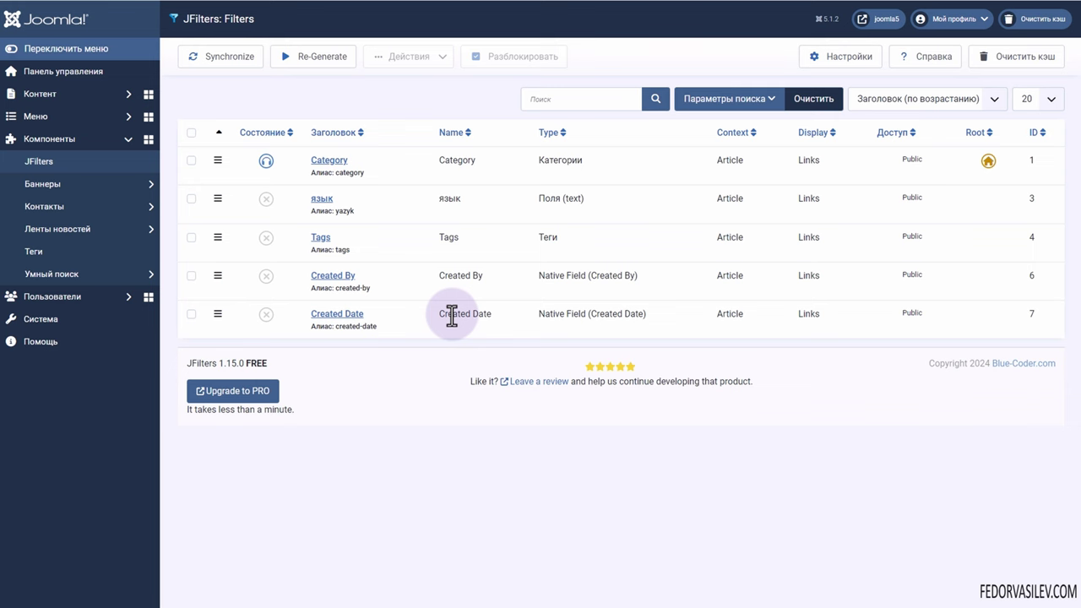
# Select all filters in the JFilters list and synchronize them
pyautogui.click(191, 134)
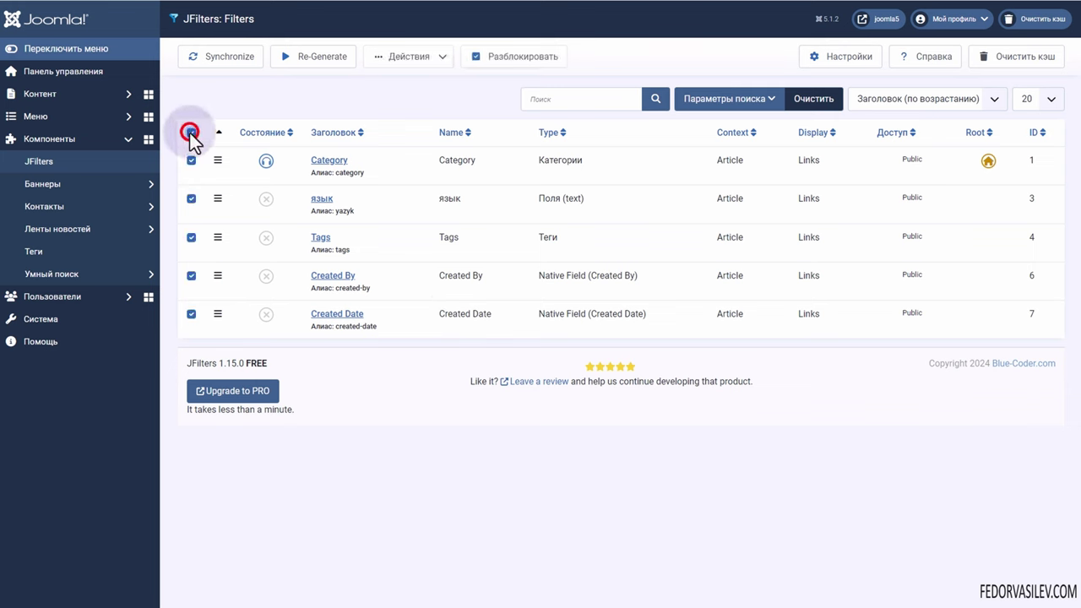
pyautogui.rightClick(299, 98)
pyautogui.click(343, 280)
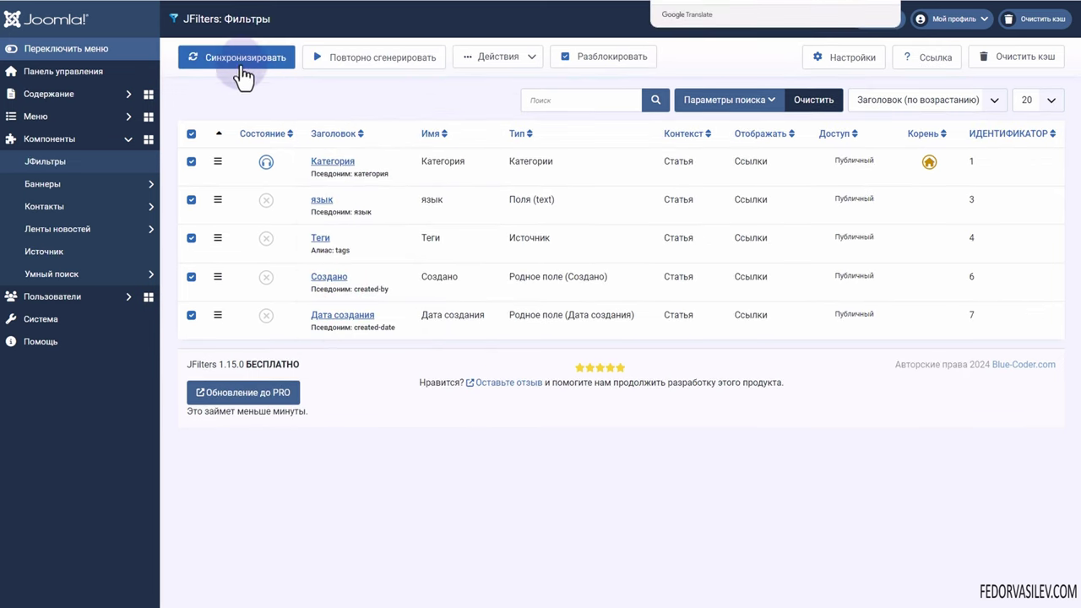
pyautogui.click(294, 100)
pyautogui.click(216, 61)
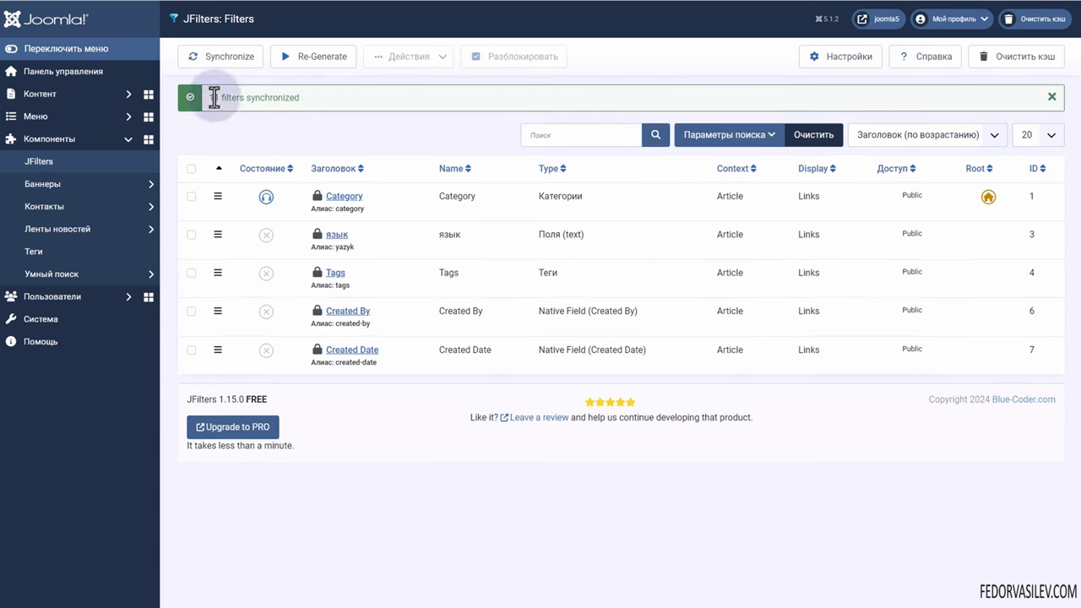
pyautogui.moveTo(218, 97); pyautogui.dragTo(335, 96)
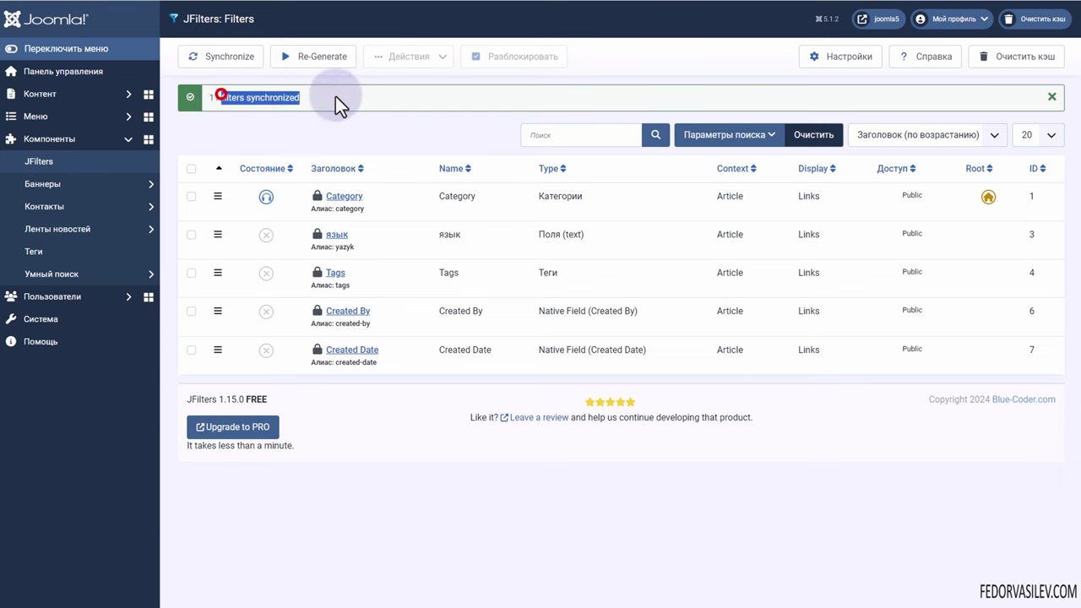
pyautogui.click(296, 137)
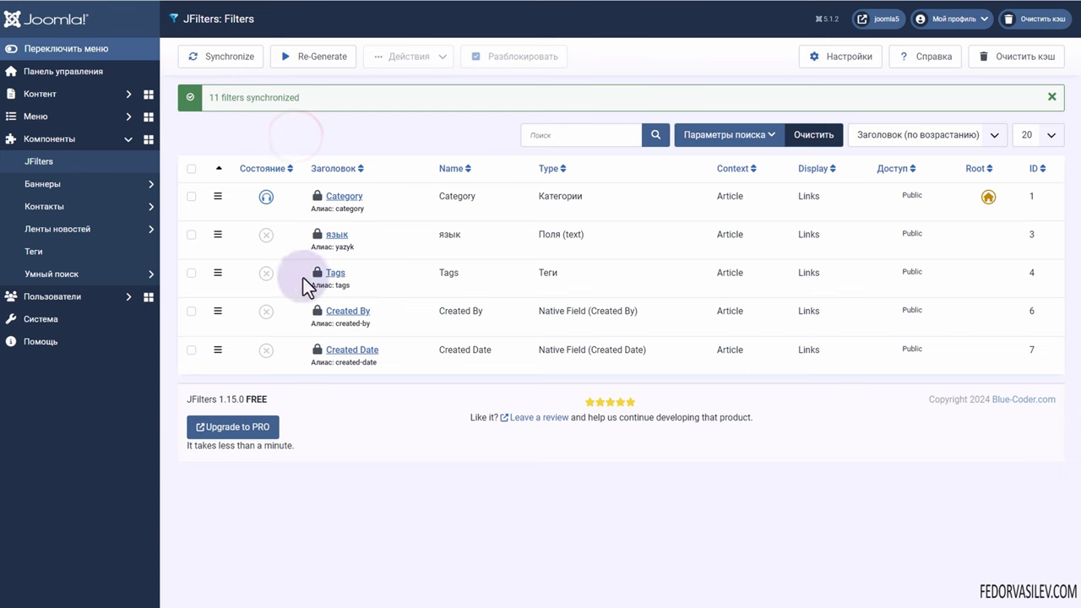
# Publish the язык, Tags, Created By and Created Date filters, leaving Category out of the selection
pyautogui.click(192, 169)
pyautogui.click(192, 197)
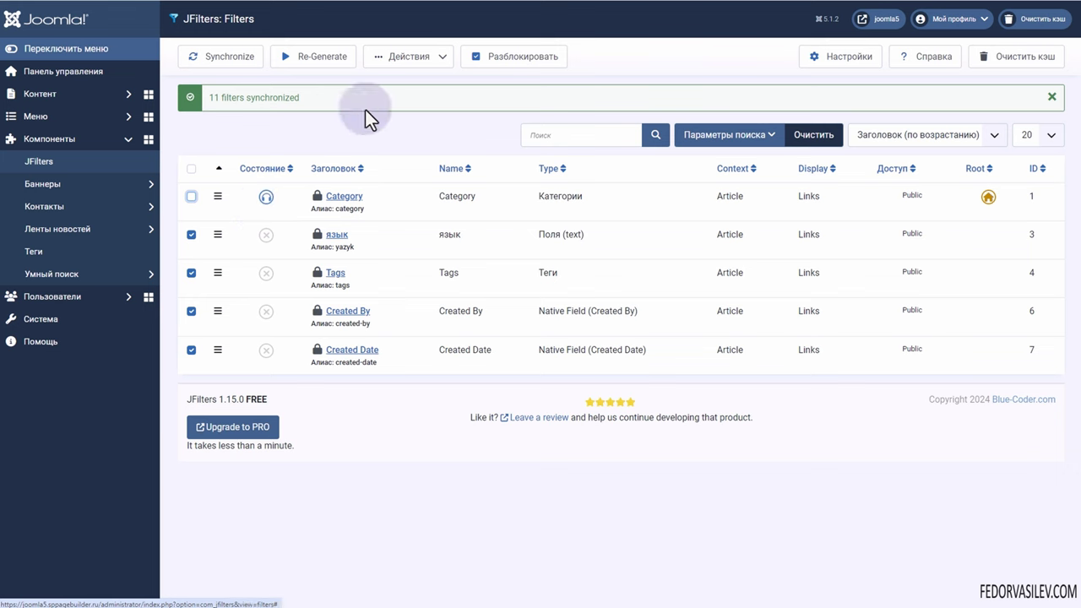
pyautogui.click(443, 74)
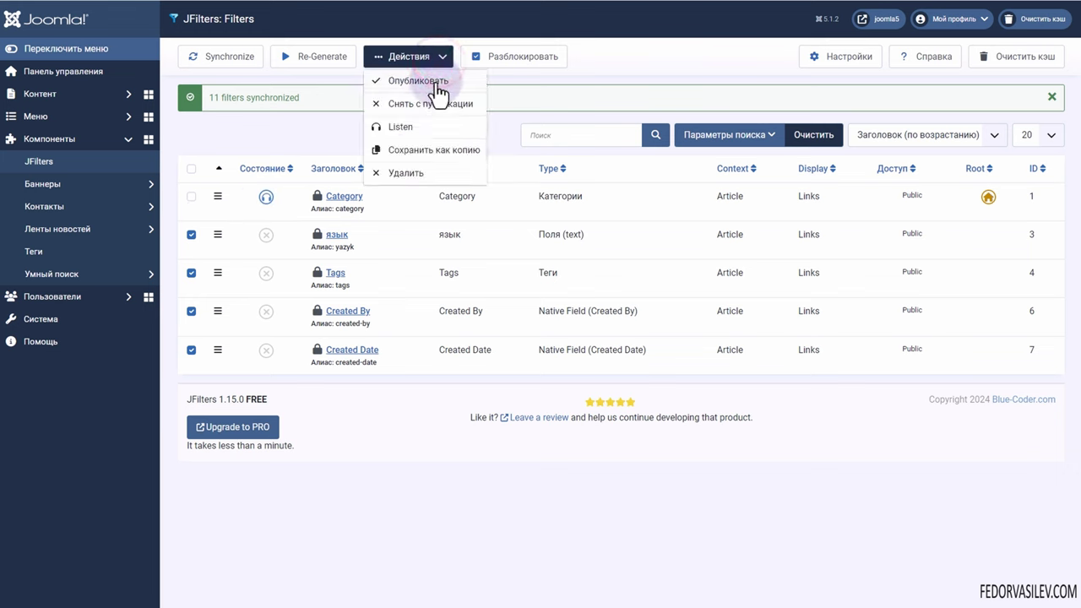
pyautogui.click(409, 82)
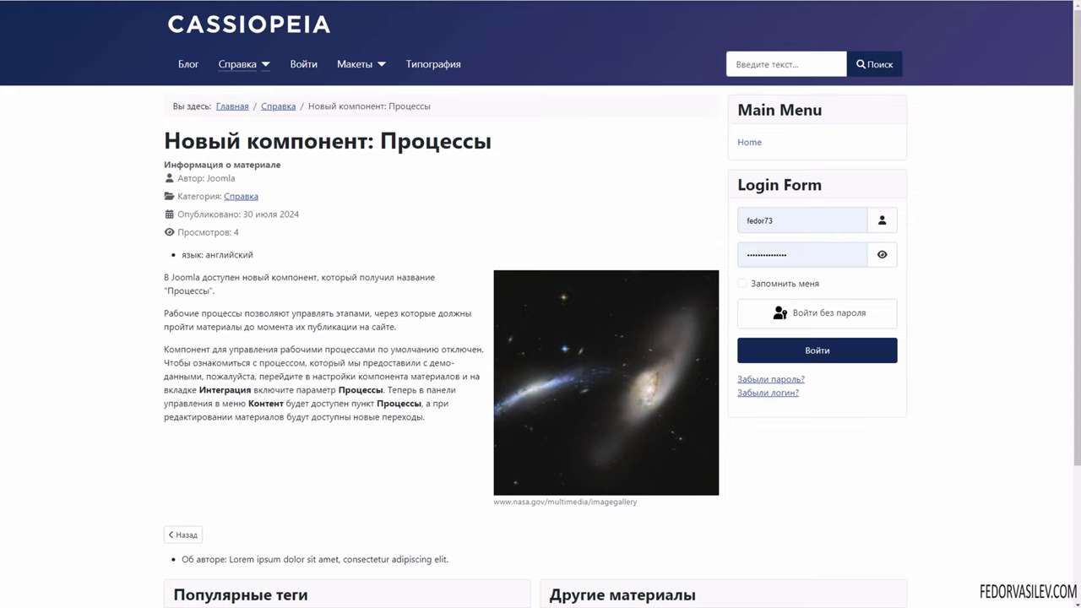
# Reload the site's article page and examine the фильтр module, collapsing and expanding its Created By group
pyautogui.press('F5')
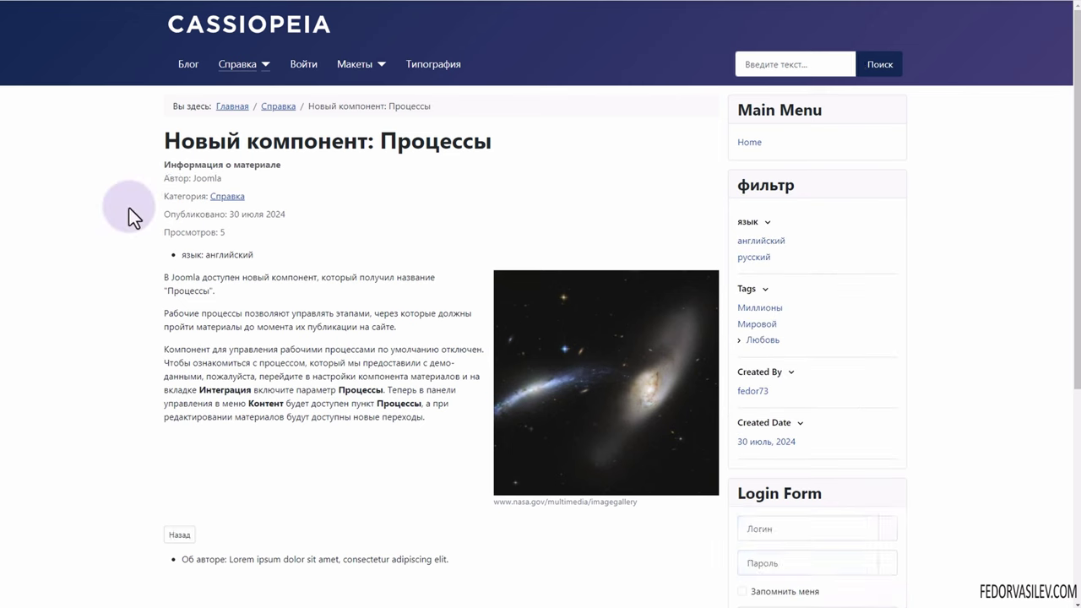
pyautogui.moveTo(738, 185); pyautogui.dragTo(870, 206)
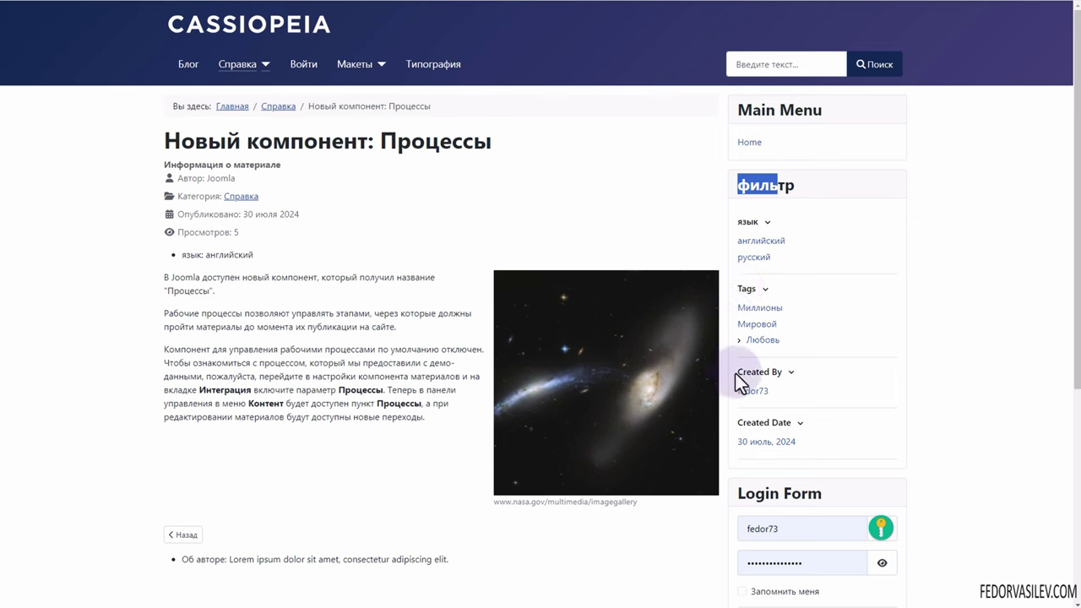
pyautogui.click(780, 373)
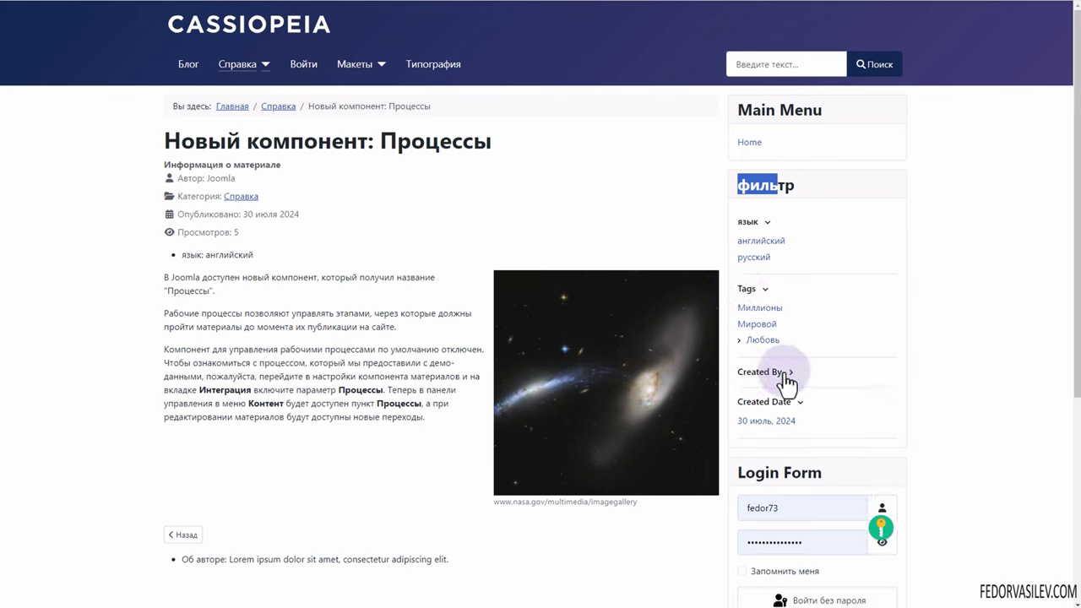
pyautogui.click(785, 376)
pyautogui.click(794, 423)
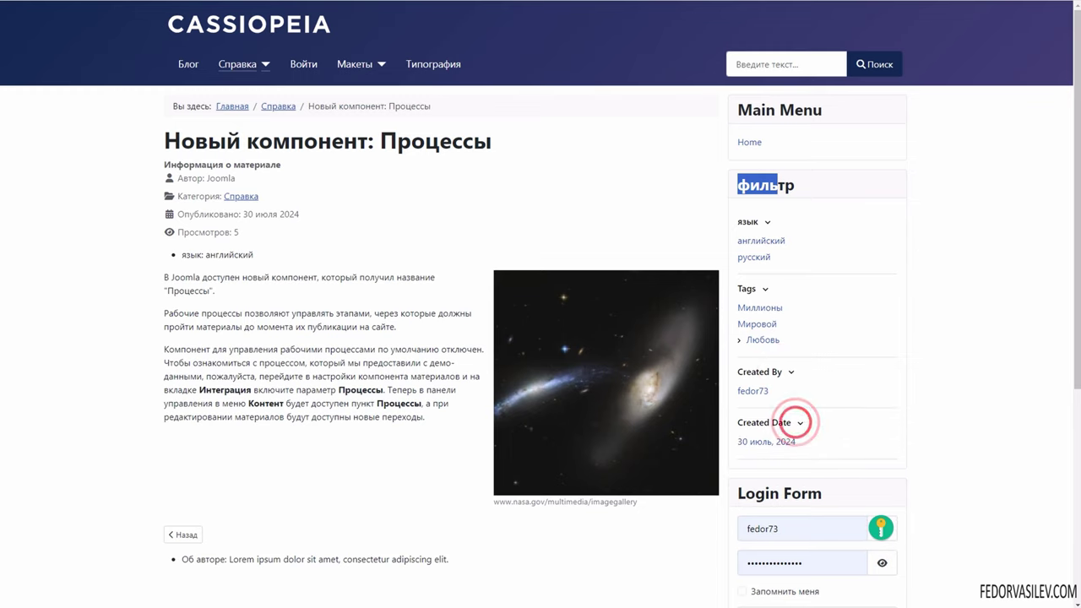
# Retitle the Category filter as категории, save and close it, and reload the site page
pyautogui.hotkey('ctrl', 'Tab')
pyautogui.click(327, 218)
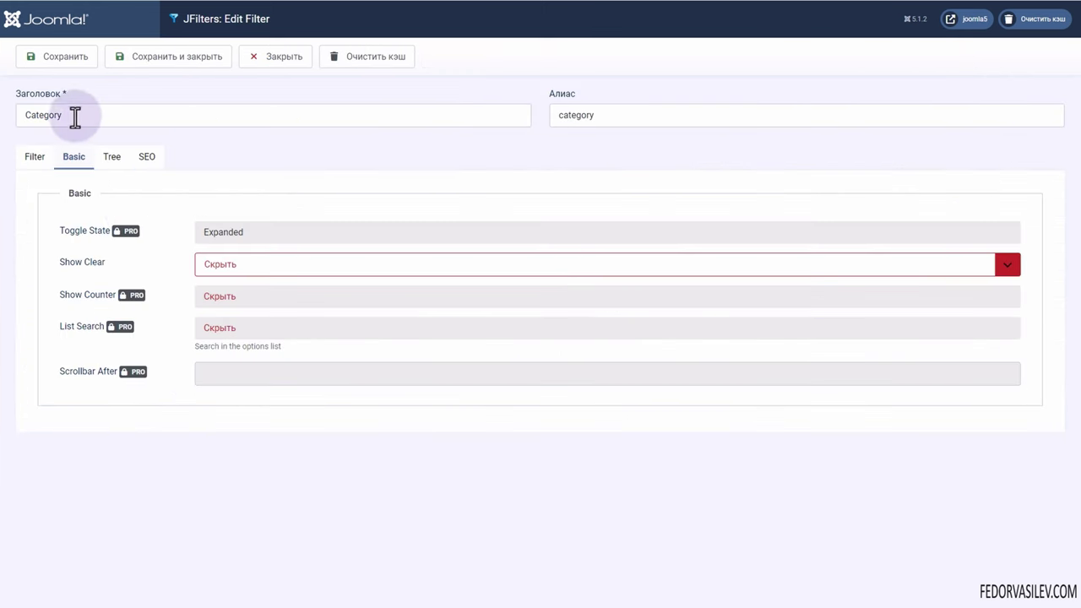
pyautogui.click(24, 160)
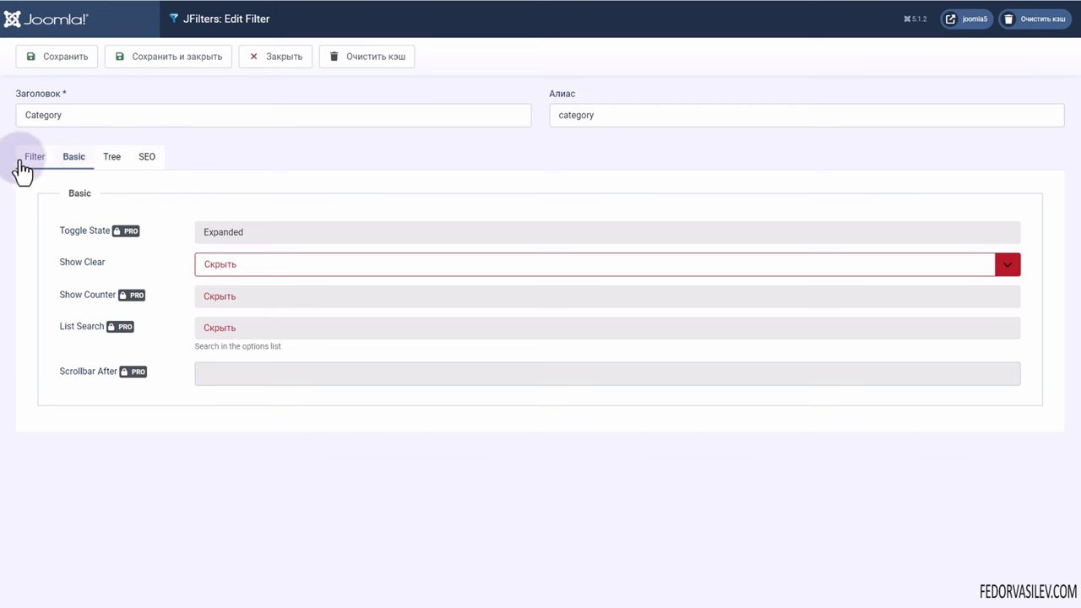
pyautogui.doubleClick(75, 114)
pyautogui.write('категории')
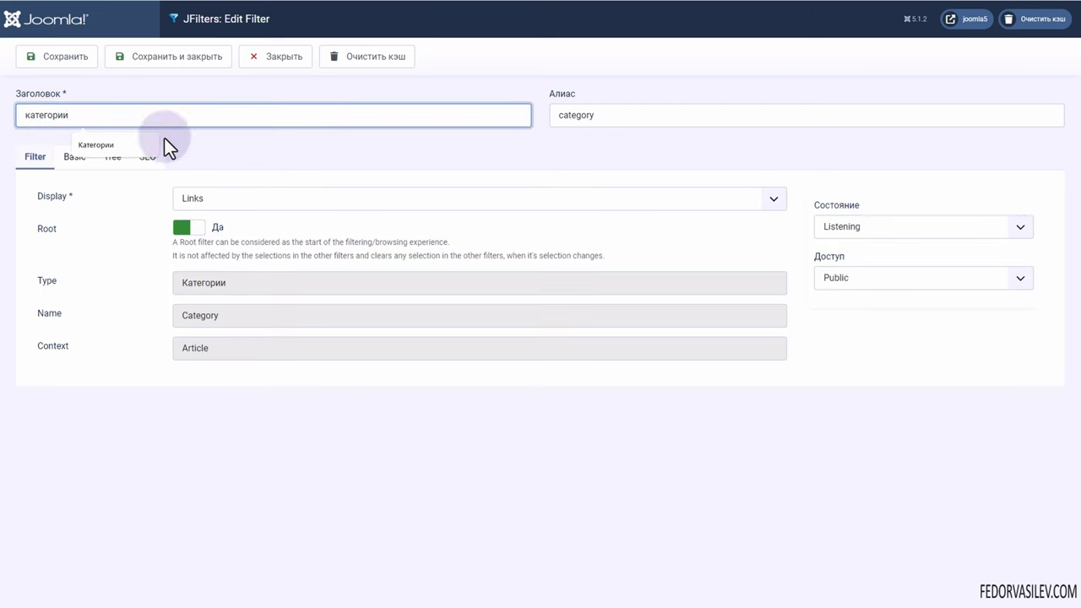
pyautogui.click(230, 155)
pyautogui.click(149, 55)
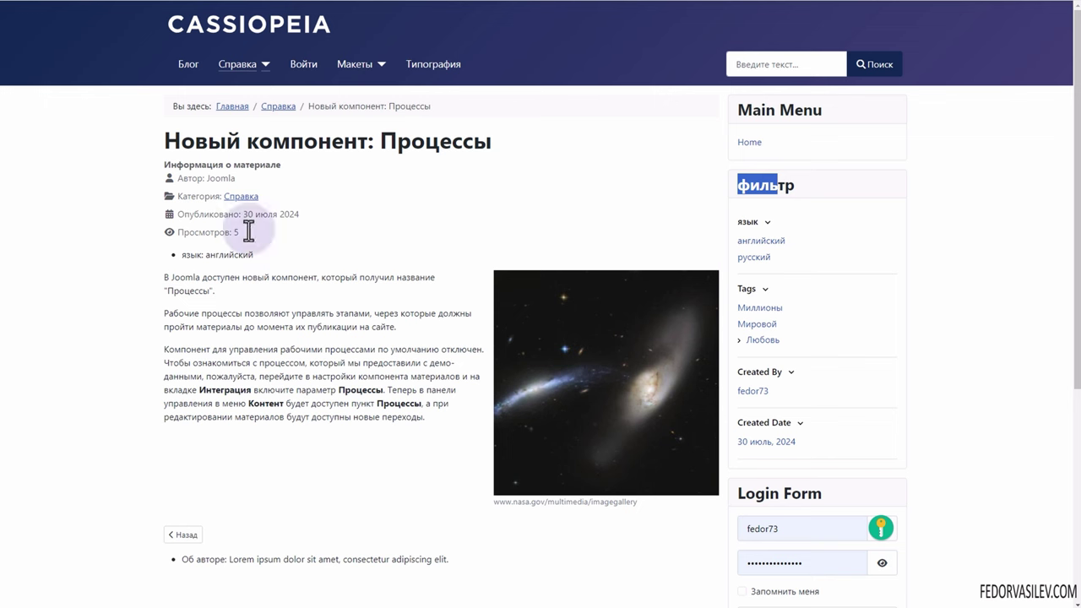
pyautogui.press('F5')
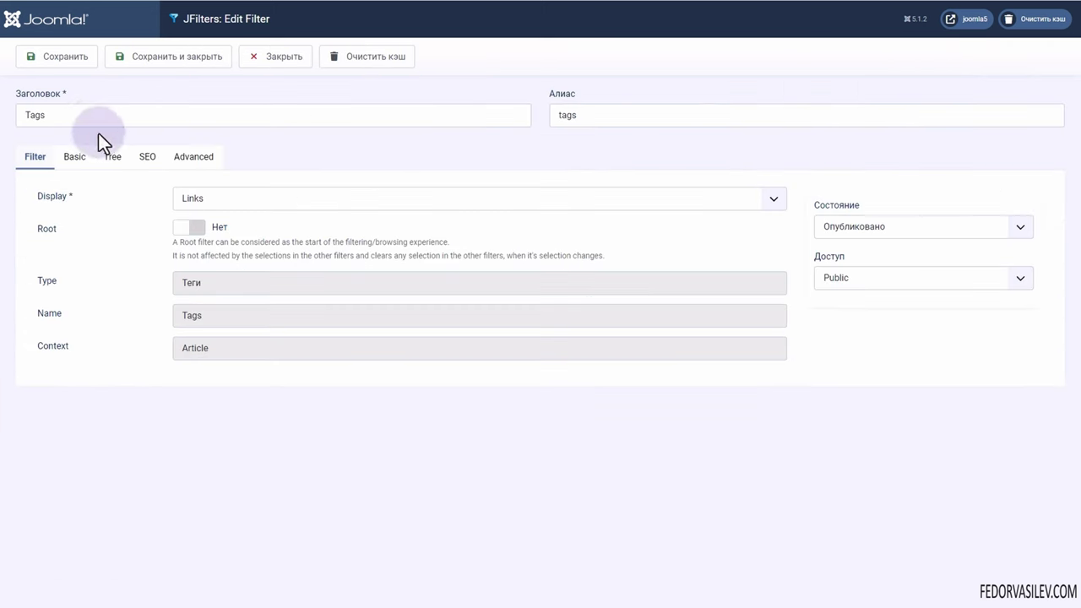
# Change the title of the Tags filter to метки, and save and close it
pyautogui.doubleClick(88, 118)
pyautogui.write('метки')
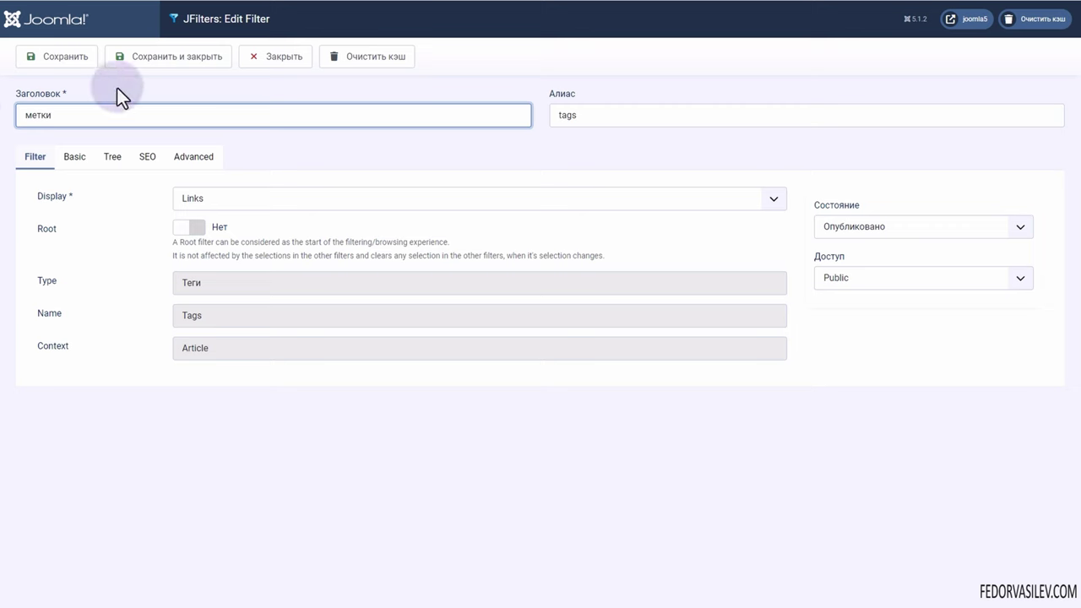
pyautogui.click(145, 56)
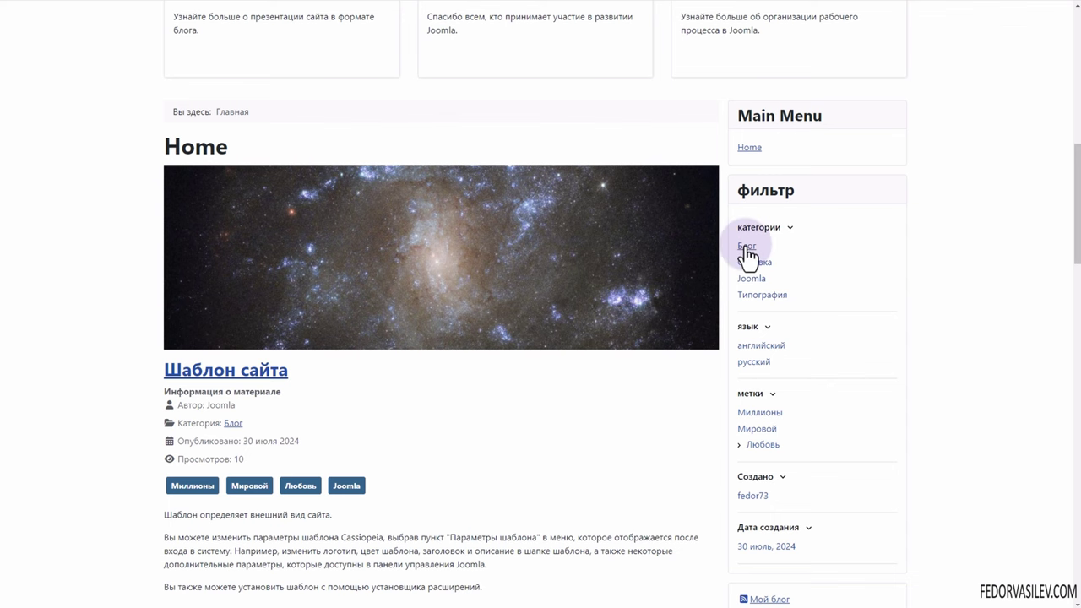
# Filter the articles on the site's home page by the category Блог and check the breadcrumbs of the results page
pyautogui.scroll(-2, 785, 304)
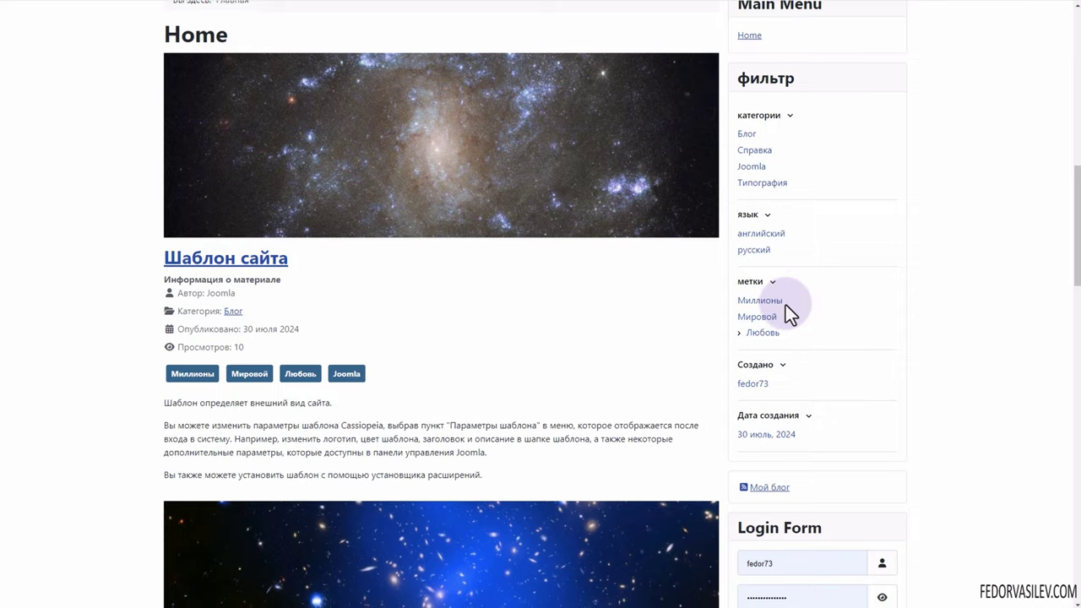
pyautogui.scroll(2, 785, 304)
pyautogui.click(748, 247)
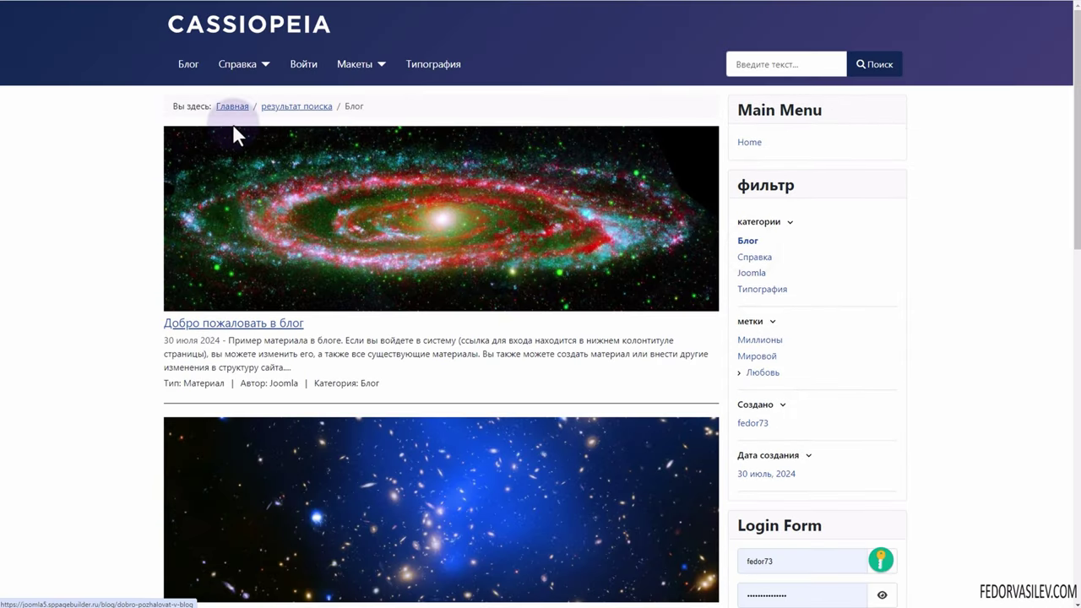
pyautogui.moveTo(370, 107); pyautogui.dragTo(98, 189)
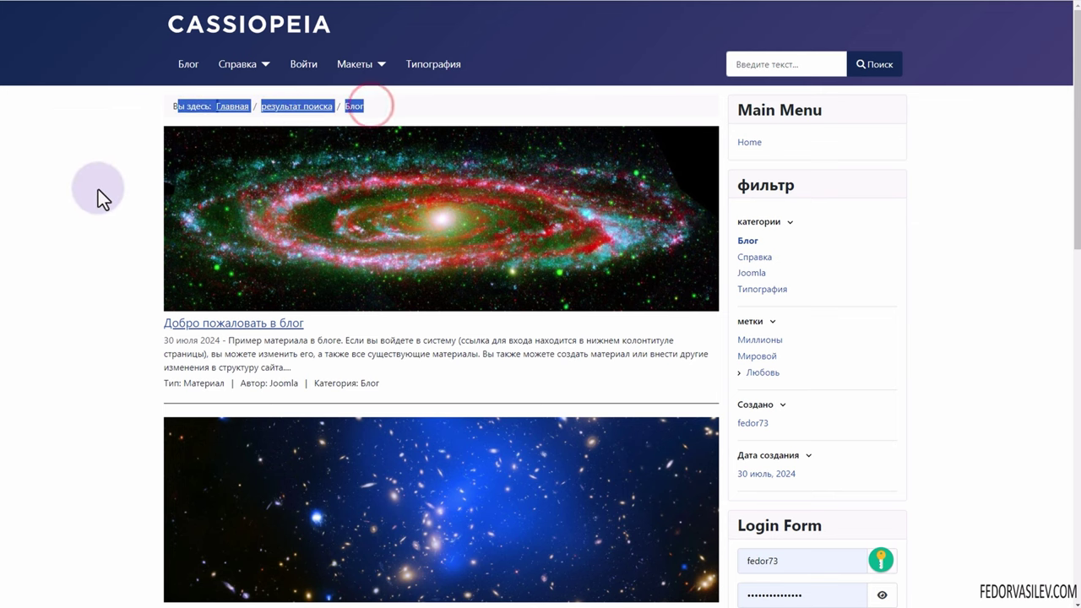
pyautogui.click(97, 166)
# Look through the Блог results and narrow them with the tag Миллионы in the метки group
pyautogui.scroll(-10, 320, 228)
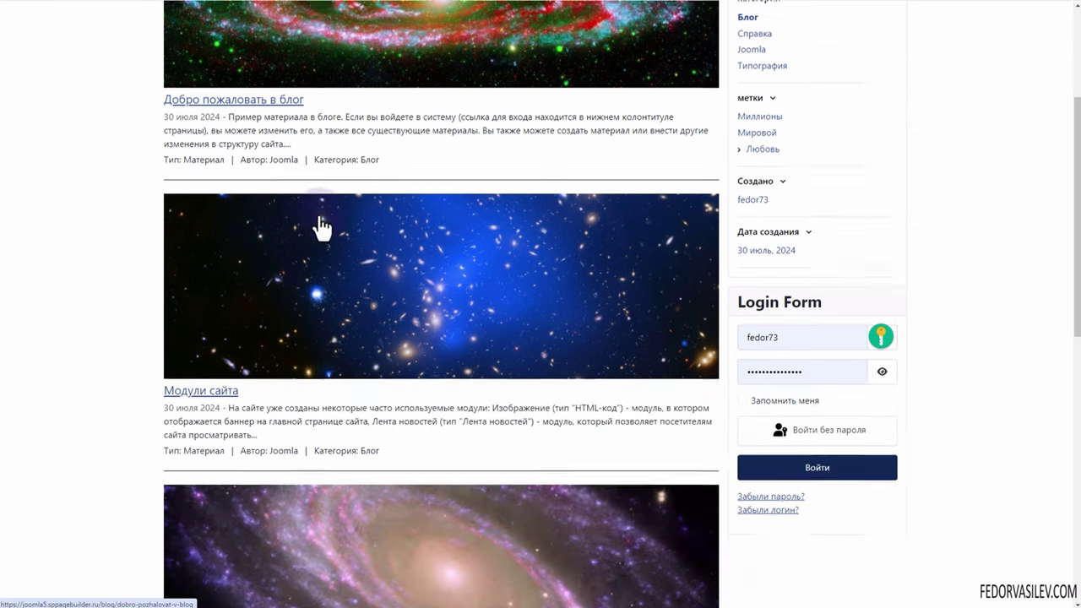
pyautogui.scroll(4, 411, 259)
pyautogui.scroll(6, 495, 285)
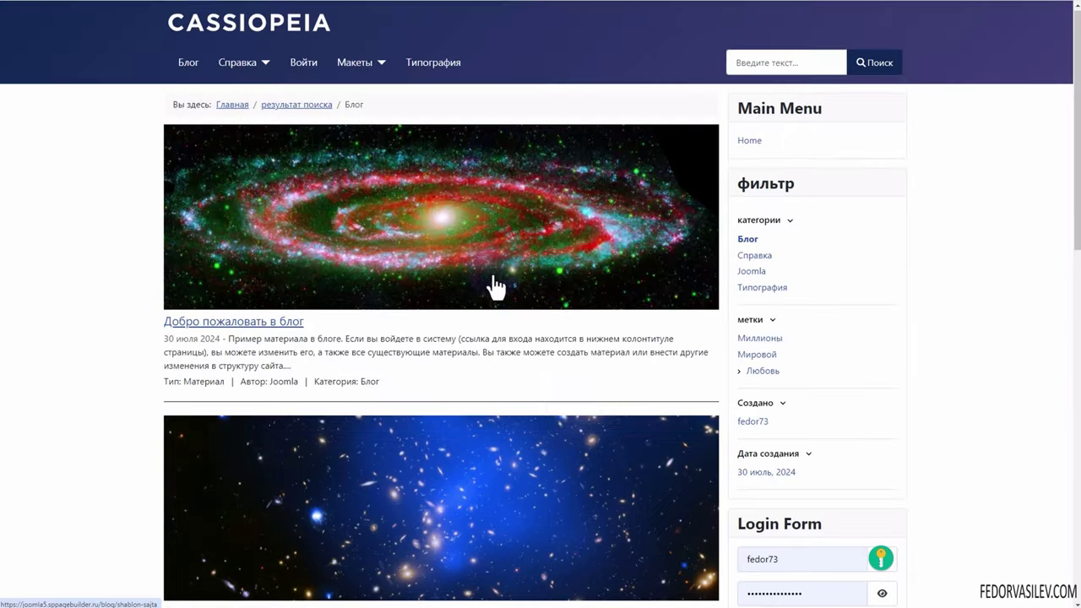
pyautogui.click(759, 341)
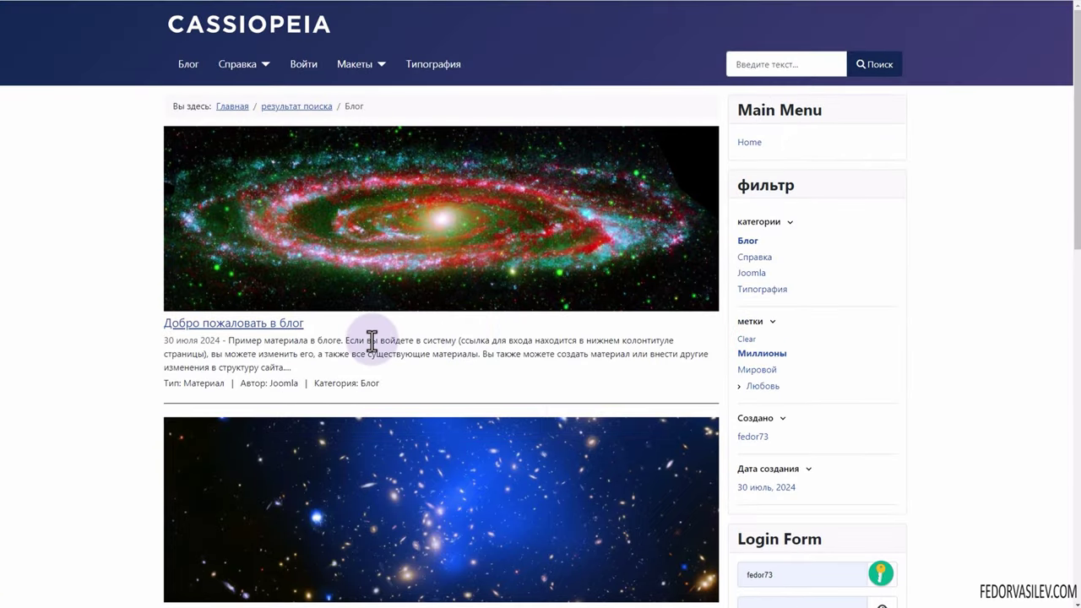
# Look through the articles found for the tag Миллионы and check the tags inside the article Добро пожаловать в блог
pyautogui.scroll(-10, 372, 340)
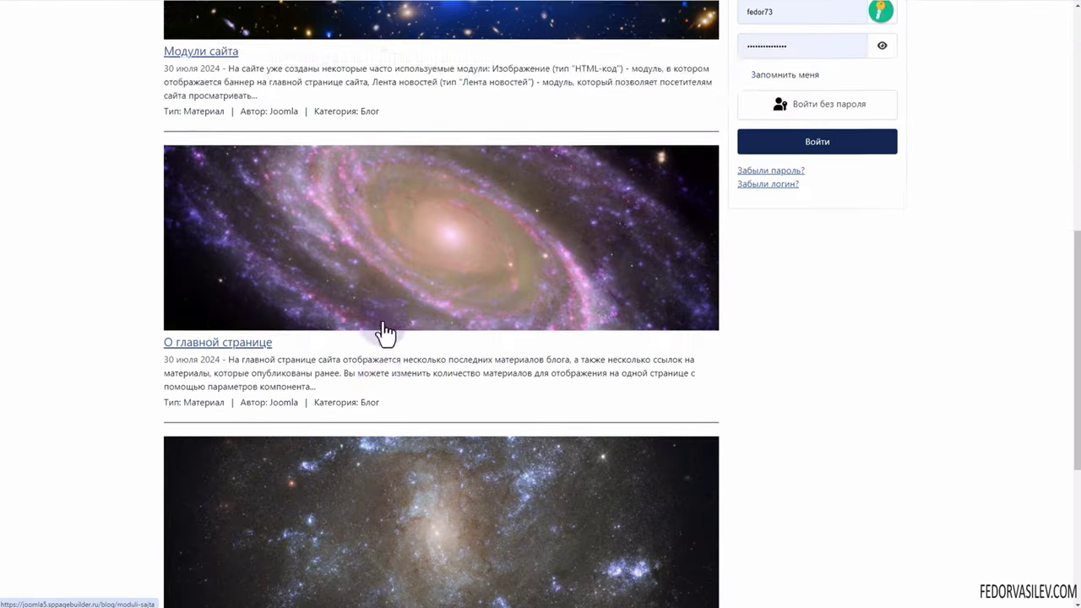
pyautogui.scroll(10, 385, 325)
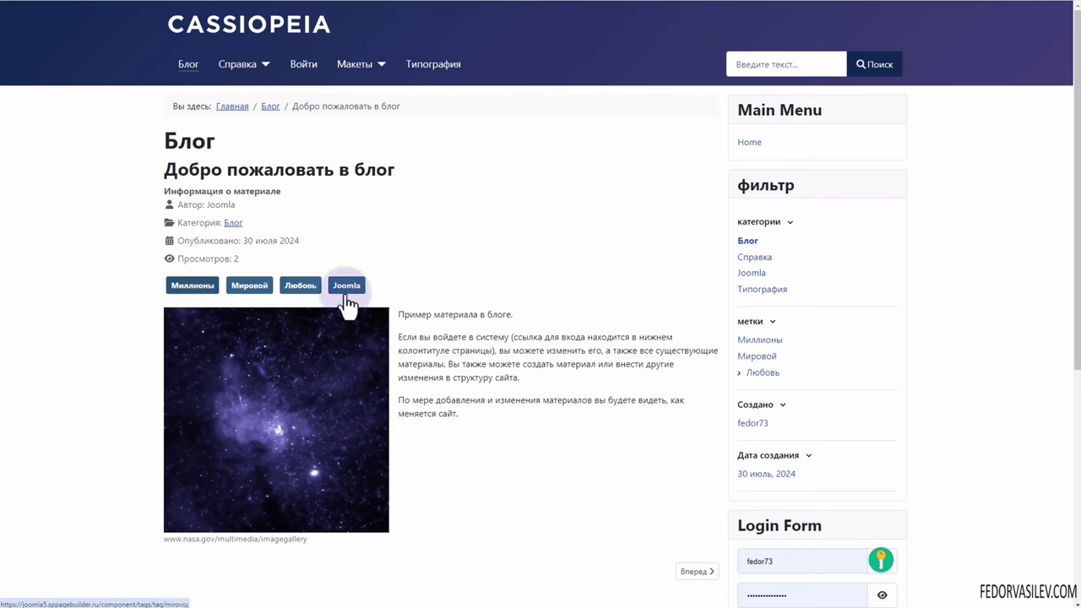
pyautogui.scroll(-3, 374, 291)
pyautogui.scroll(3, 374, 291)
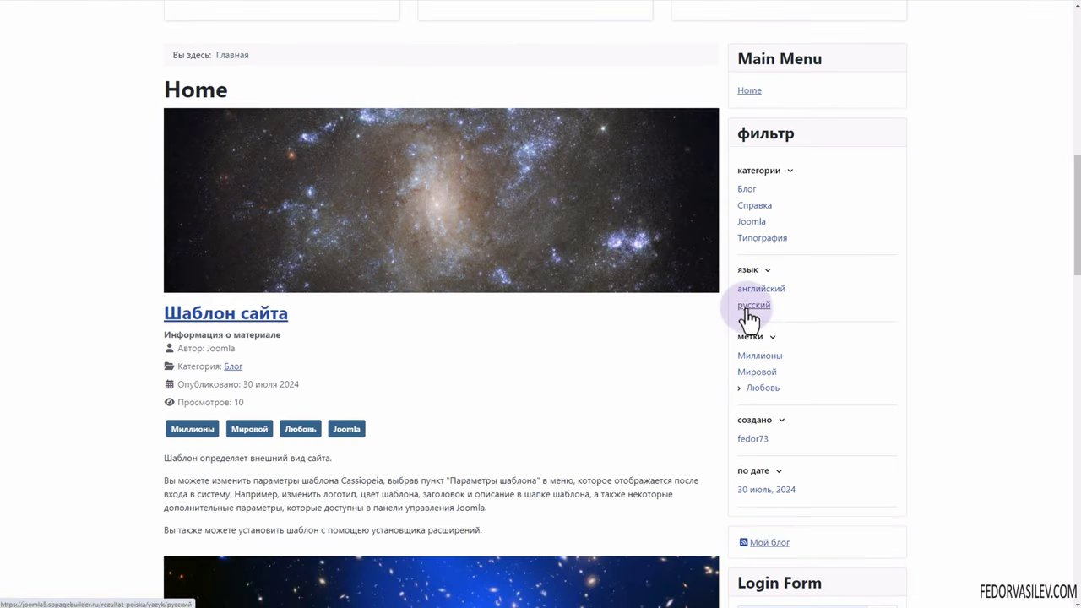
# Filter the home page articles by язык русский and examine the title of the found article
pyautogui.click(747, 306)
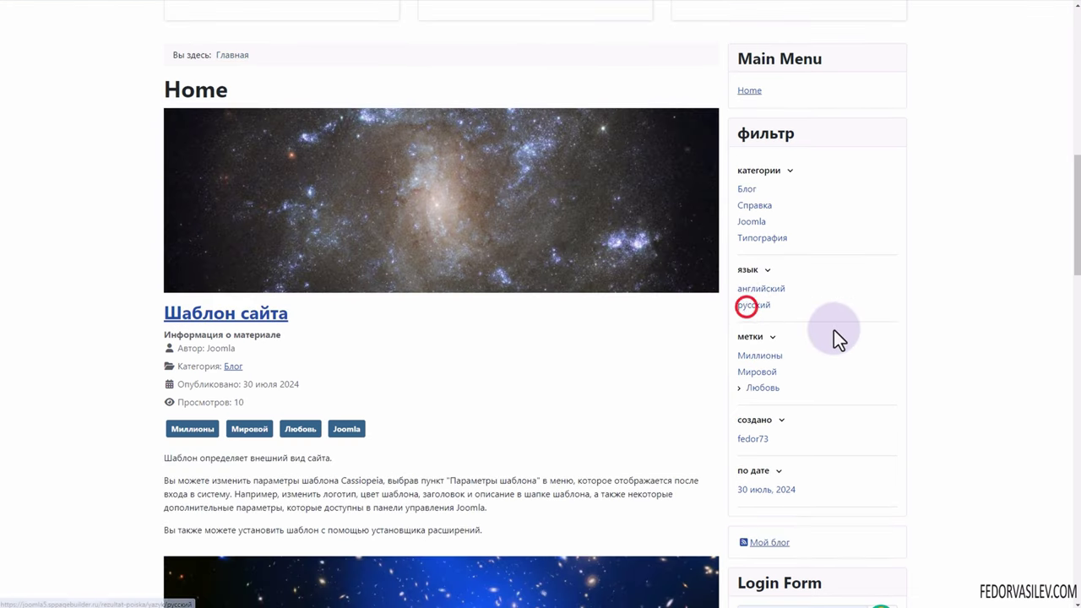
pyautogui.click(214, 135)
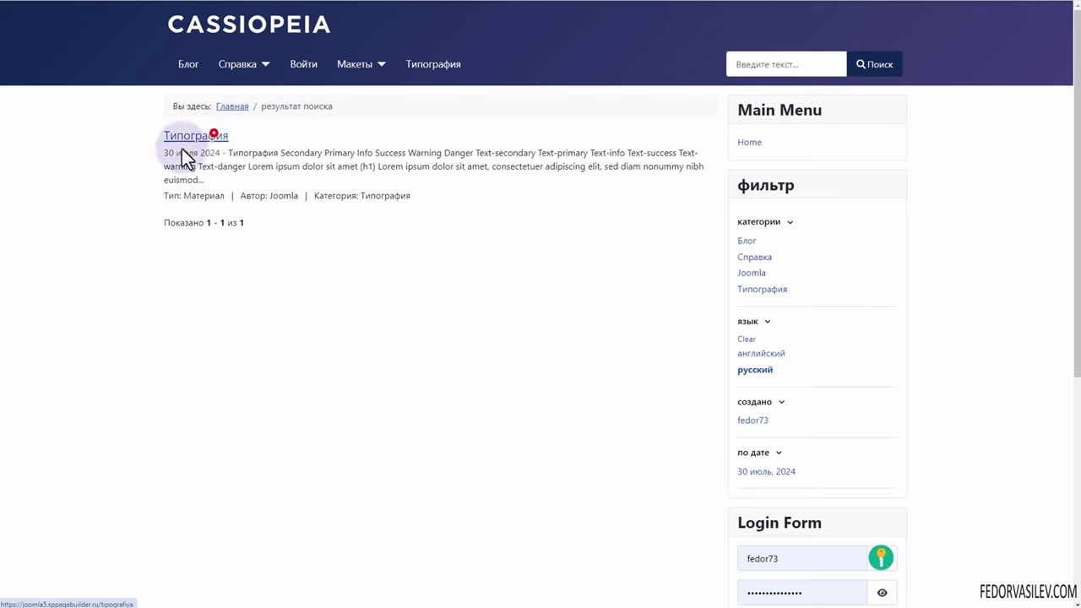
pyautogui.moveTo(240, 133); pyautogui.dragTo(180, 135)
pyautogui.click(279, 137)
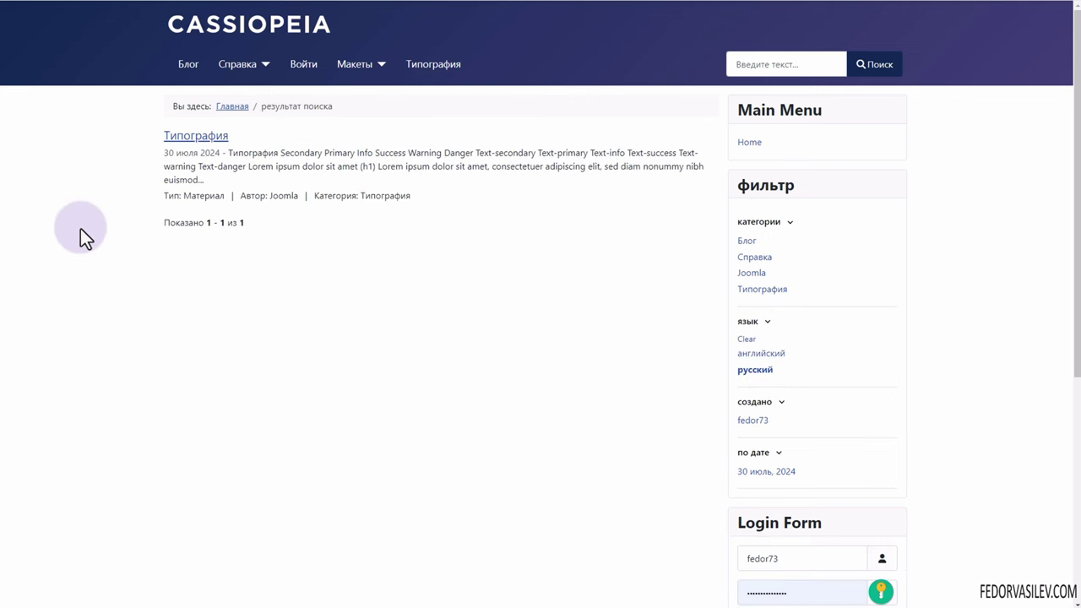
# Switch the язык filter to английский and check the language field in the article Новый компонент: Процессы
pyautogui.click(761, 354)
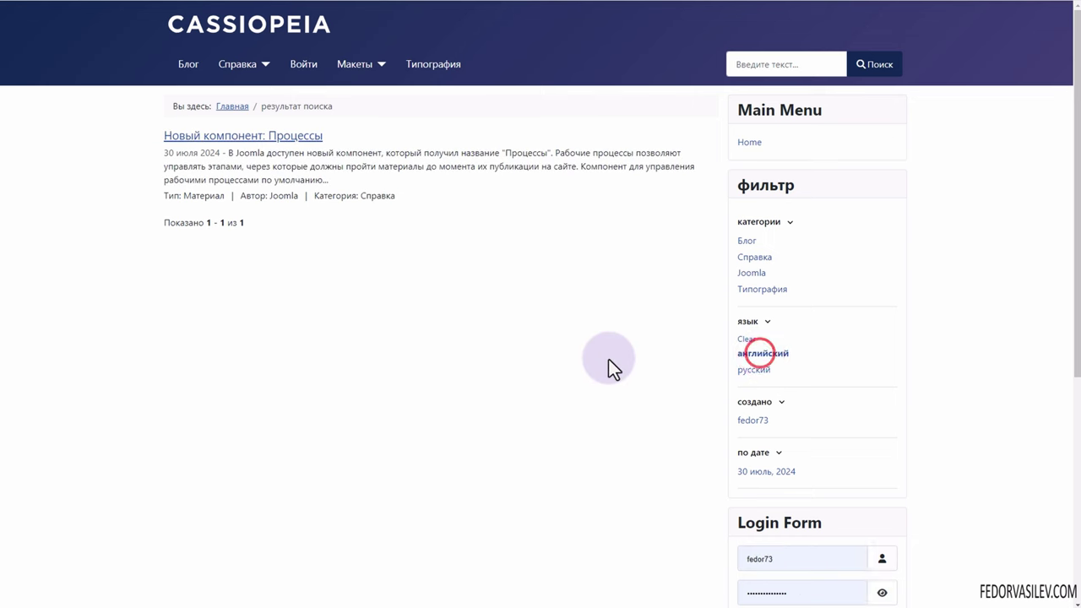
pyautogui.click(236, 133)
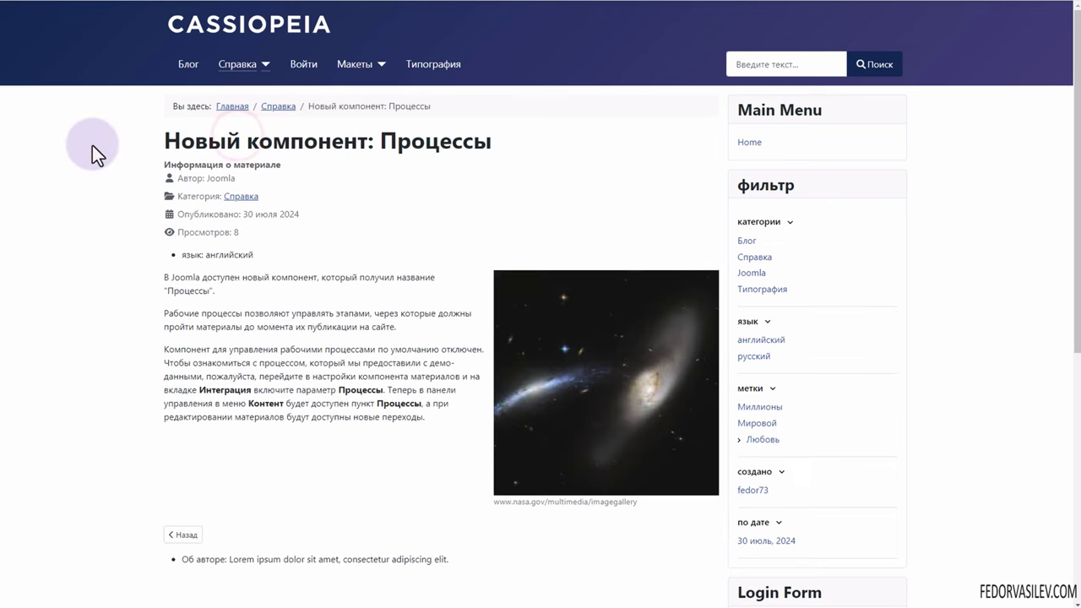
pyautogui.moveTo(240, 253); pyautogui.dragTo(174, 253)
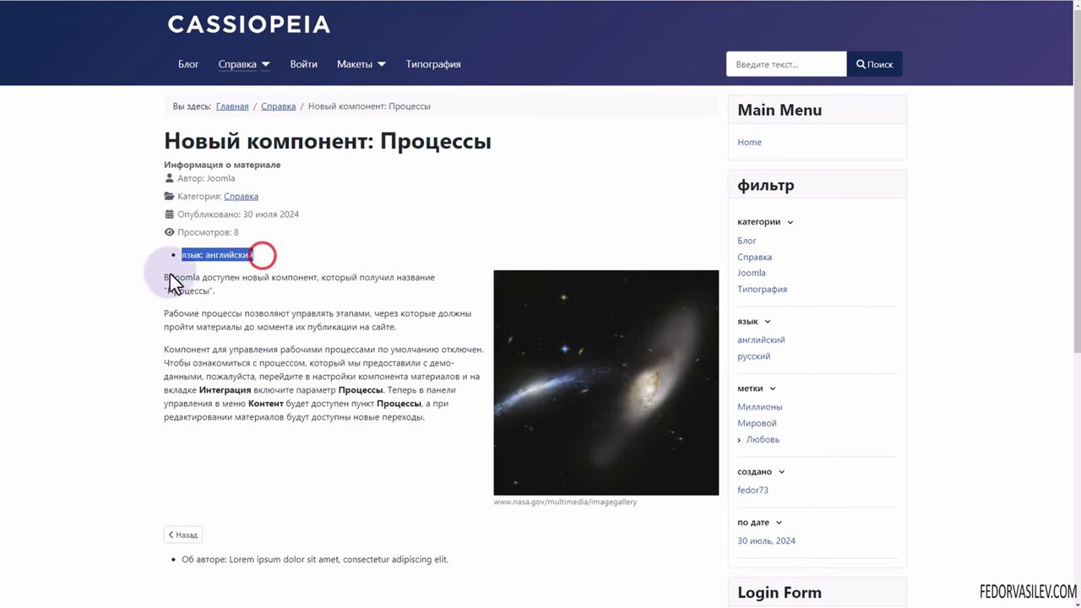
pyautogui.click(590, 163)
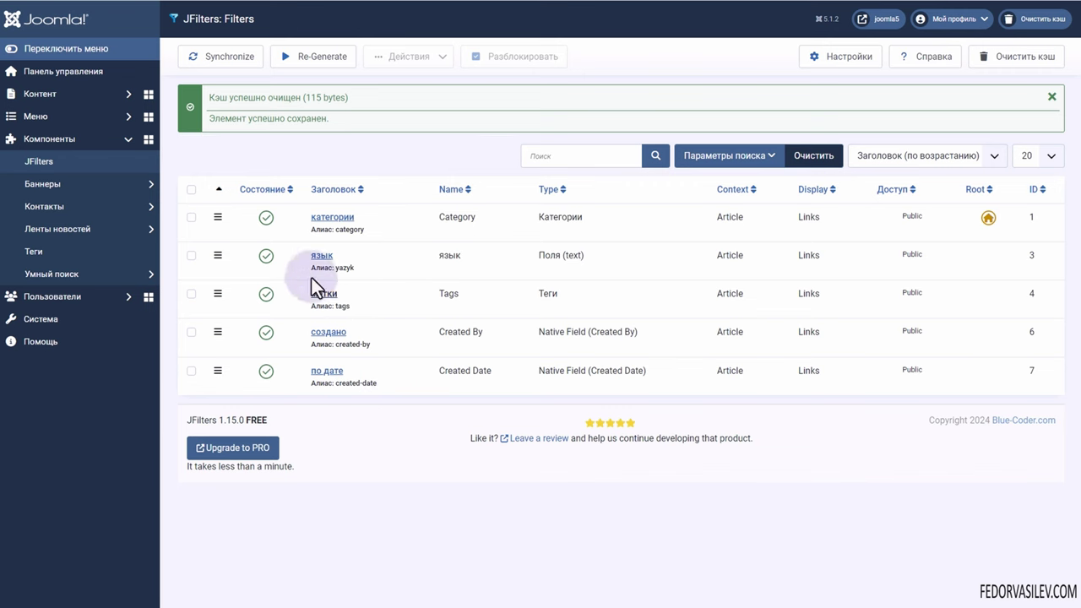
# Open the язык filter in JFilters, translate its page into Russian and set its display type to Флажки
pyautogui.click(318, 258)
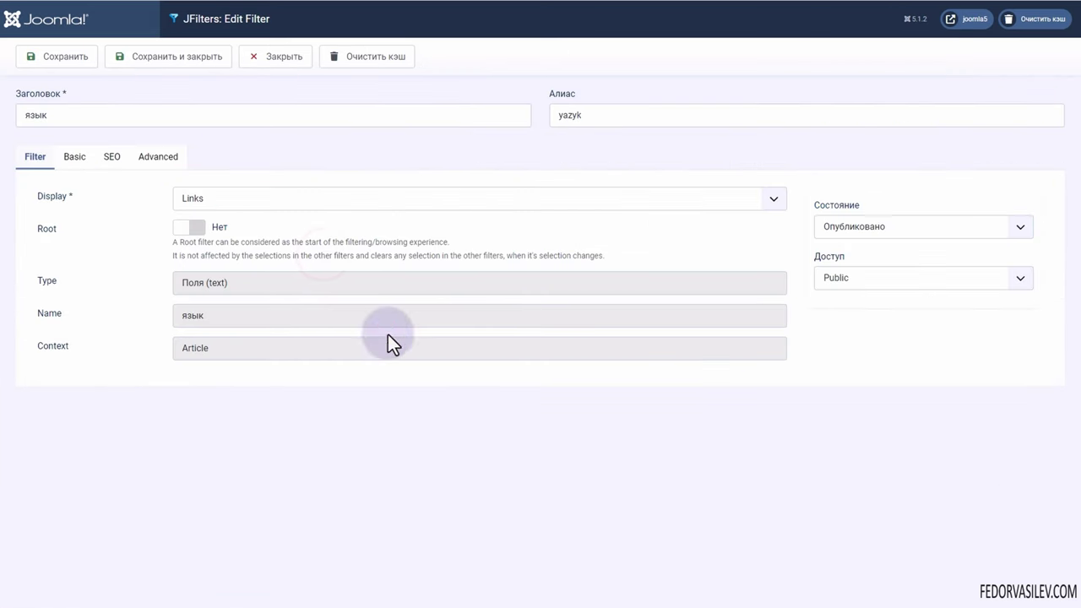
pyautogui.rightClick(111, 228)
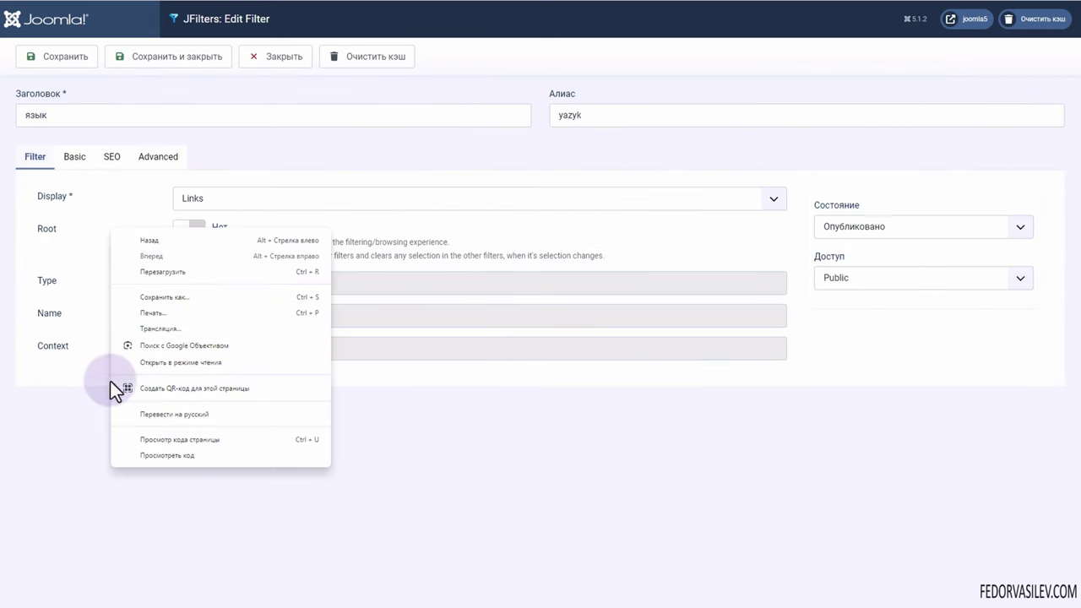
pyautogui.click(160, 415)
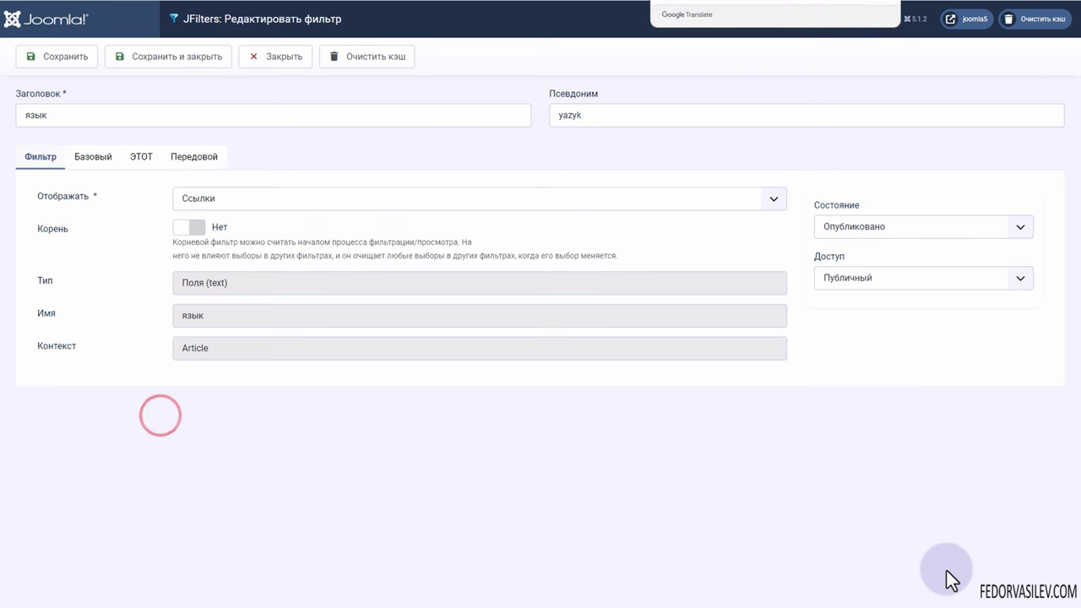
pyautogui.click(206, 199)
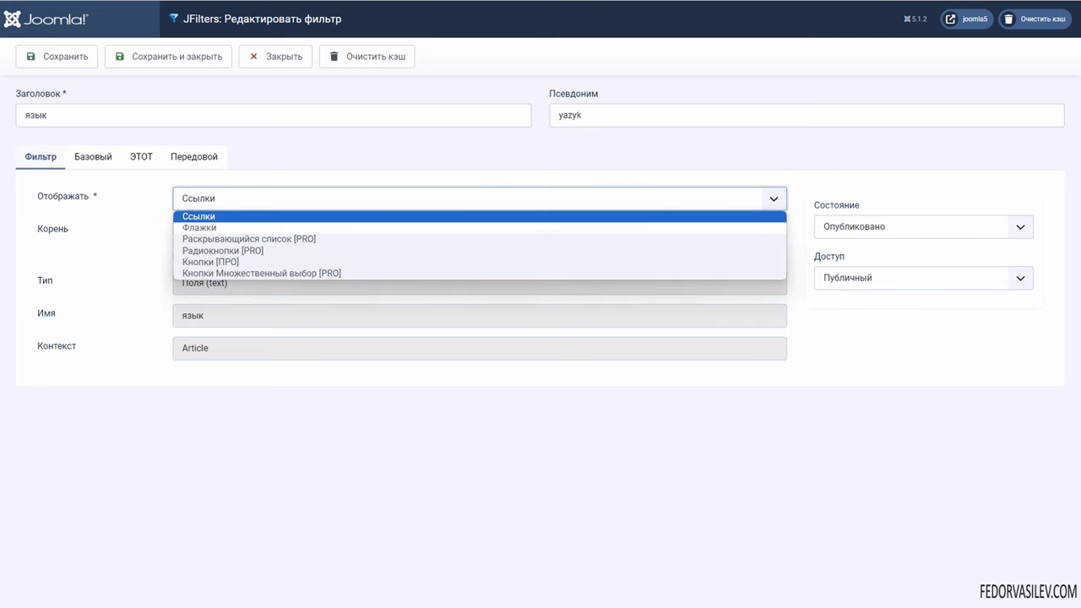
pyautogui.press('Escape')
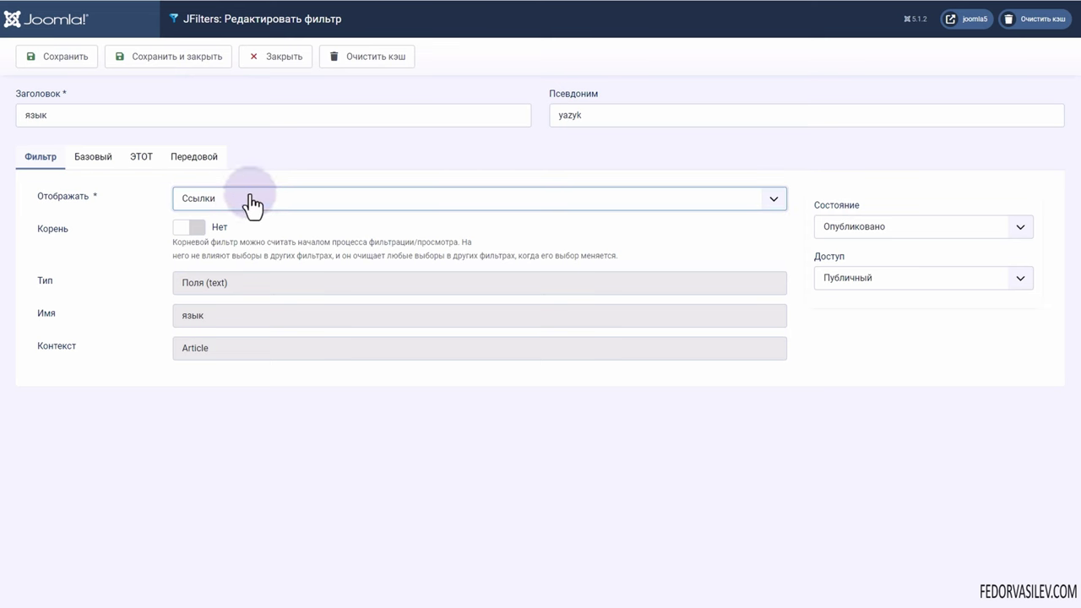
pyautogui.click(247, 201)
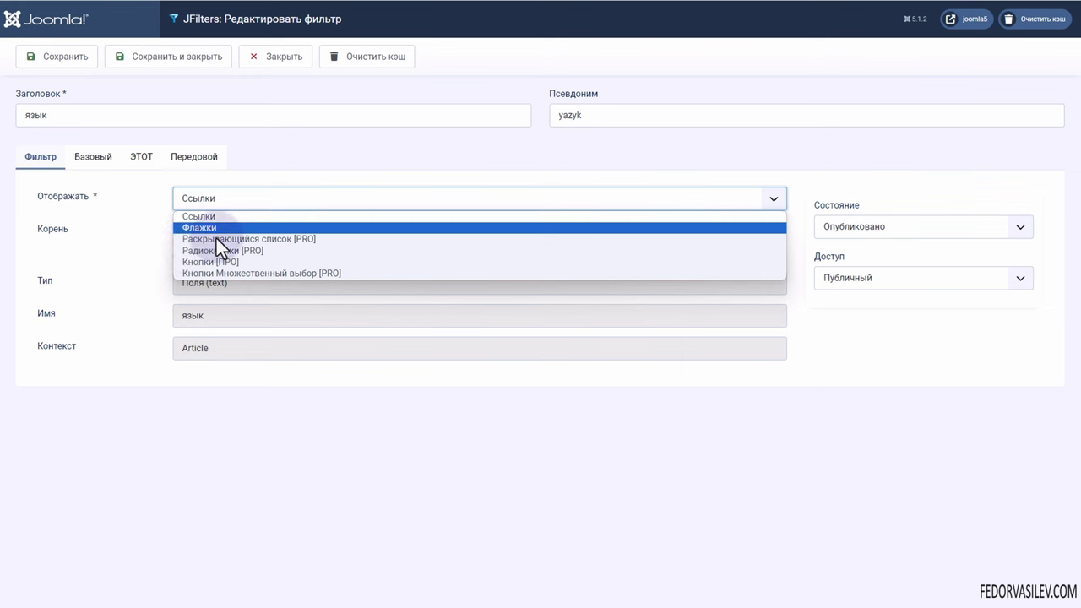
pyautogui.click(180, 228)
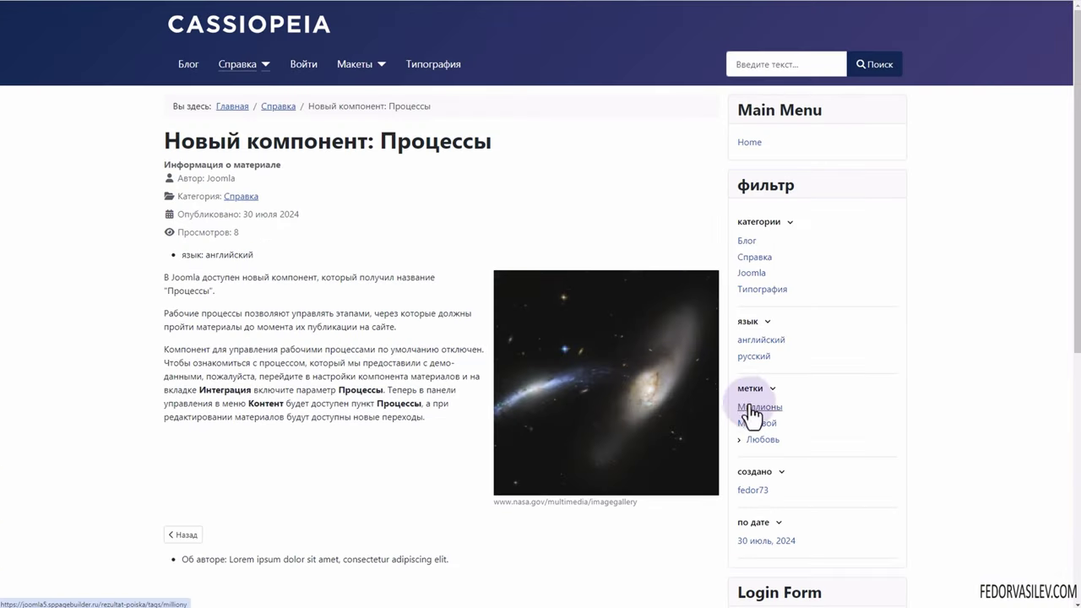
# Test the site filters by applying and clearing the tag Миллионы, reapplying it and adding the author and date 30 июль, 2024
pyautogui.click(748, 407)
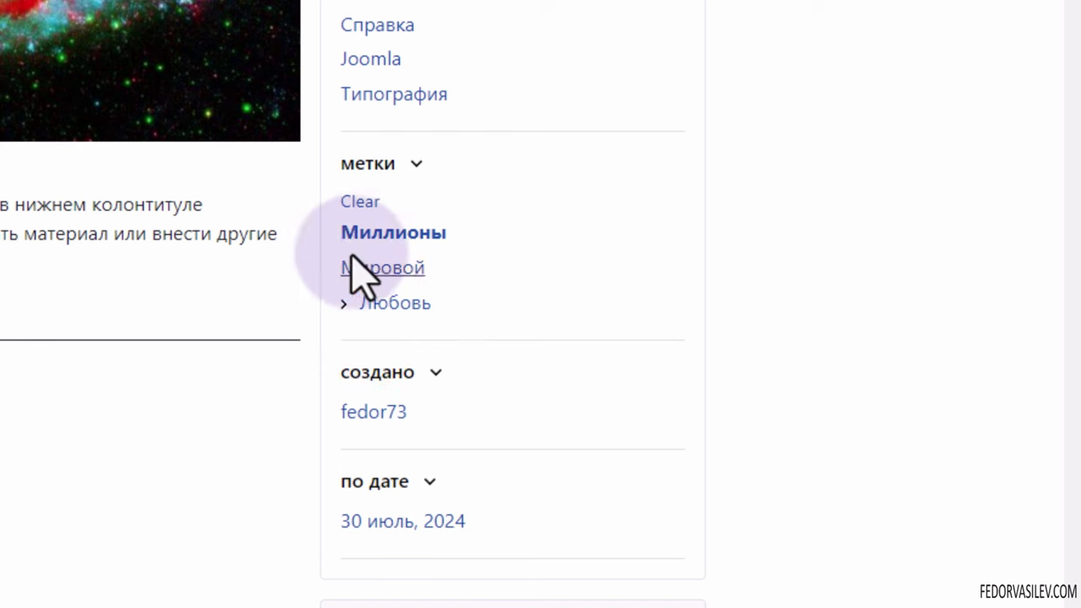
pyautogui.doubleClick(334, 201)
pyautogui.click(499, 217)
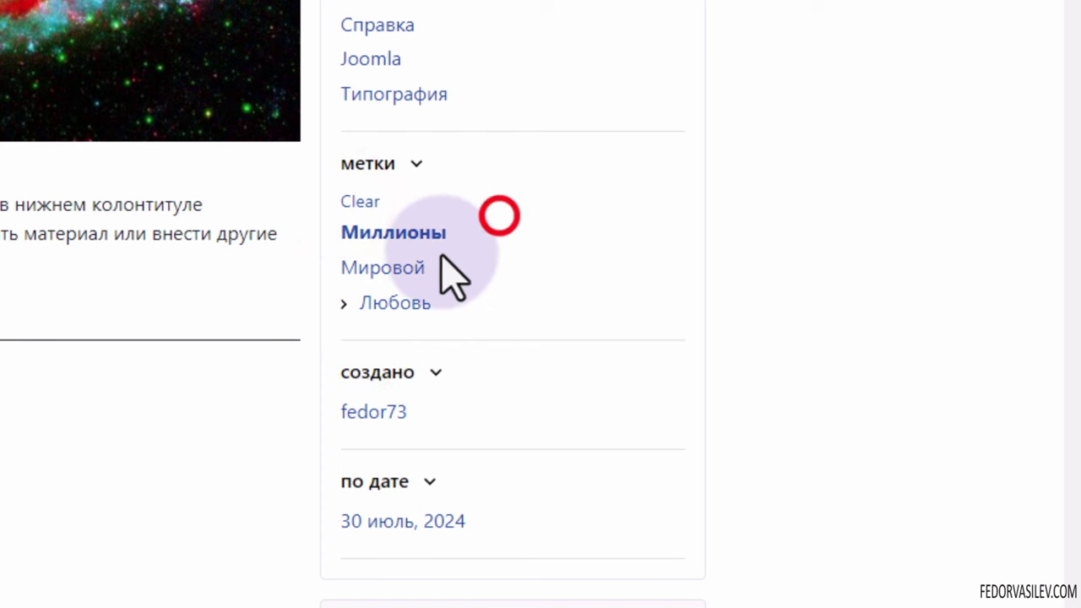
pyautogui.click(351, 201)
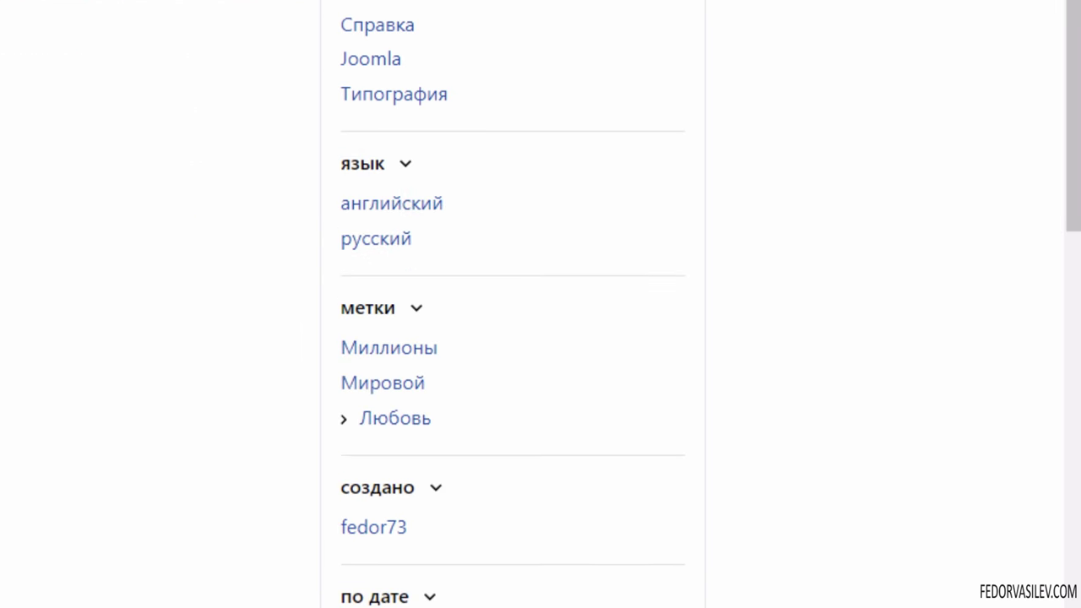
pyautogui.click(364, 347)
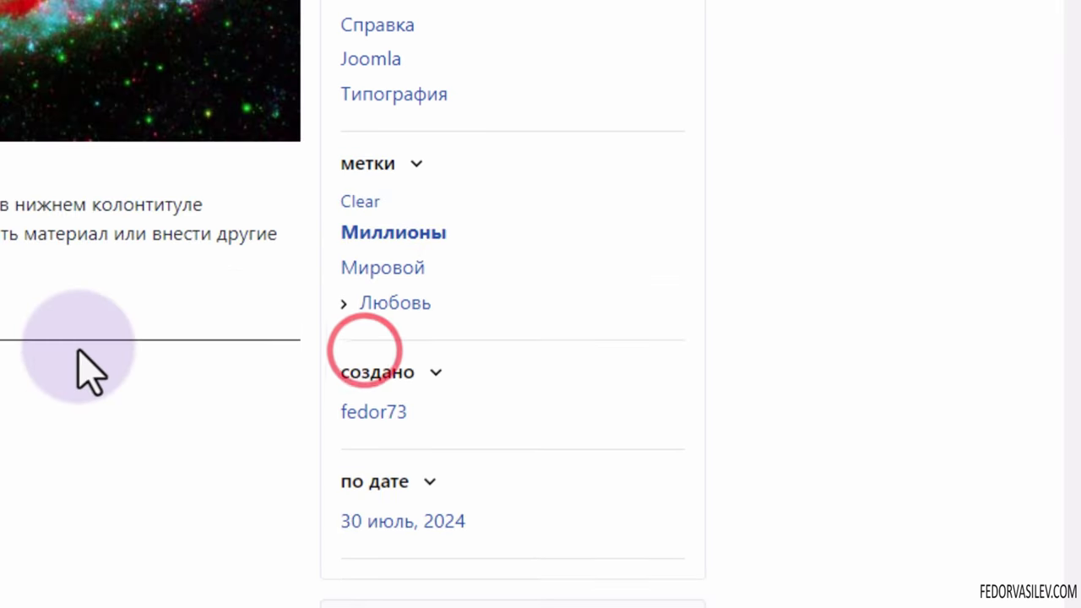
pyautogui.click(349, 412)
pyautogui.click(369, 550)
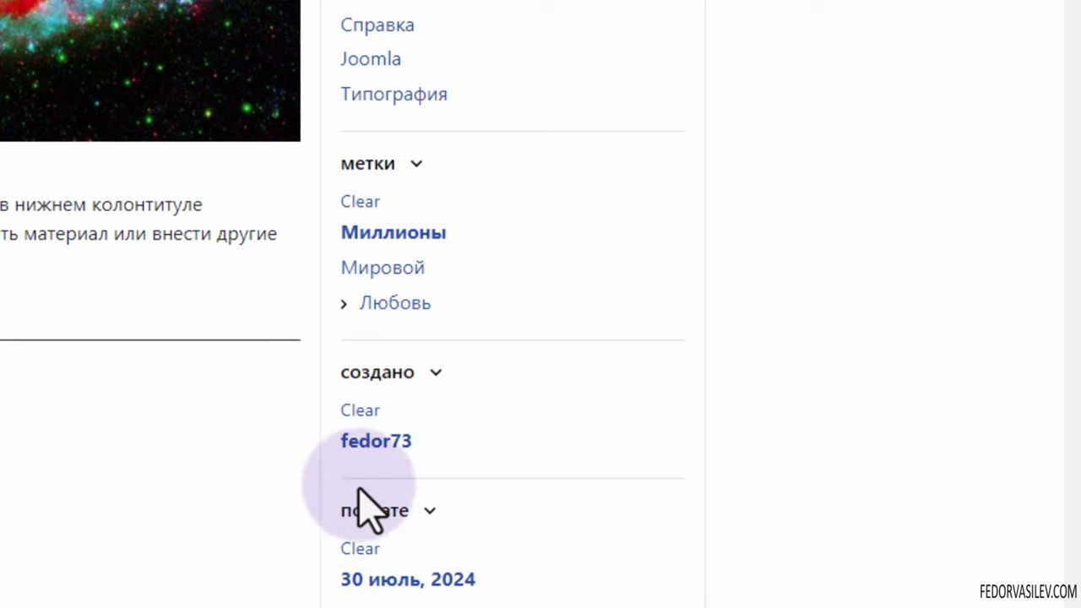
# Make the язык filter a root filter and save it
pyautogui.click(197, 228)
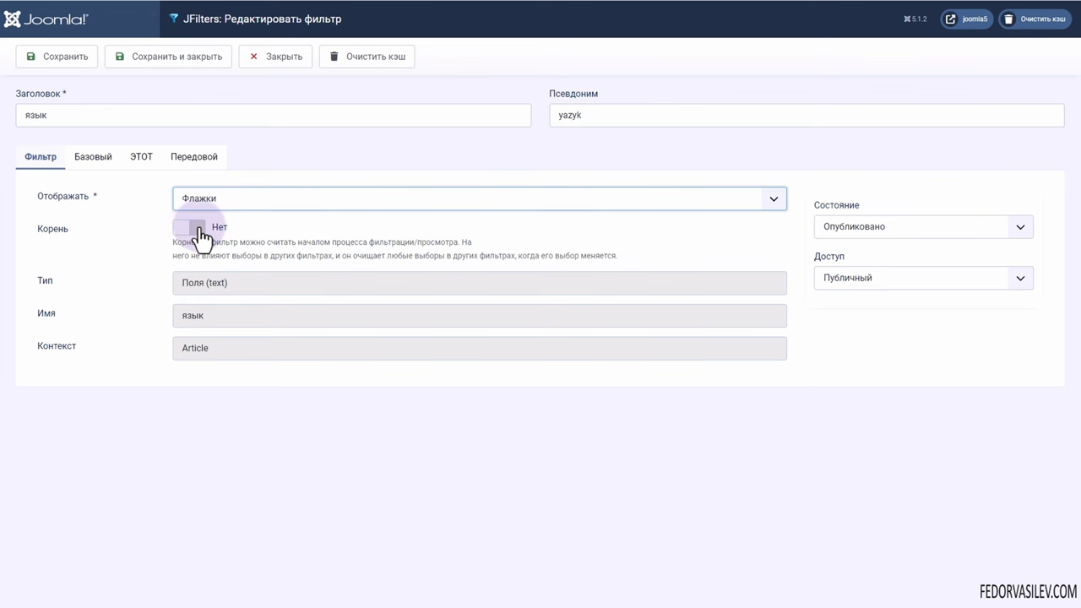
pyautogui.click(199, 229)
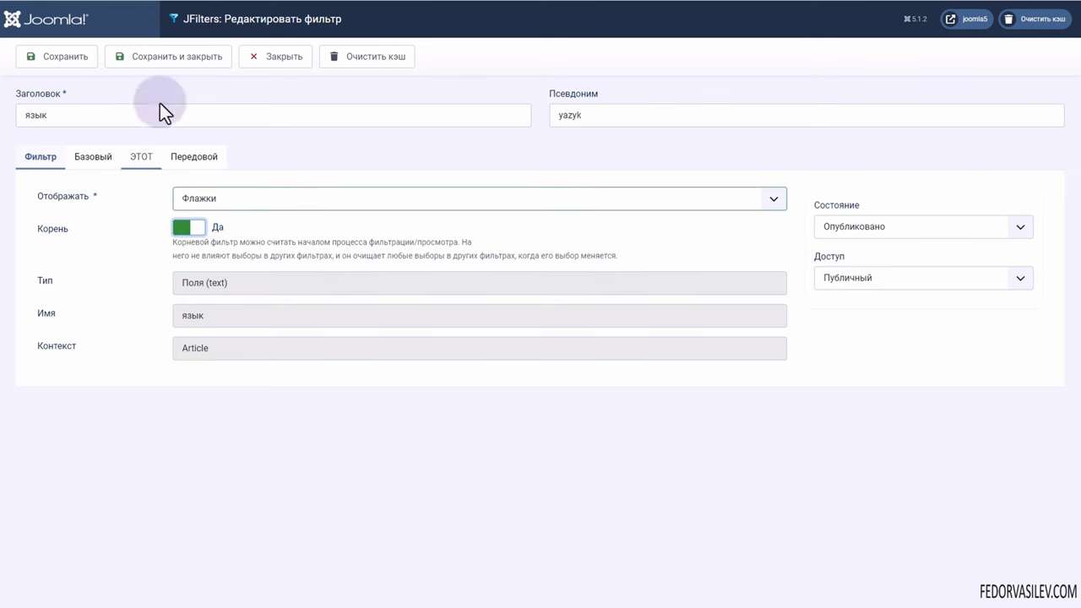
pyautogui.click(65, 59)
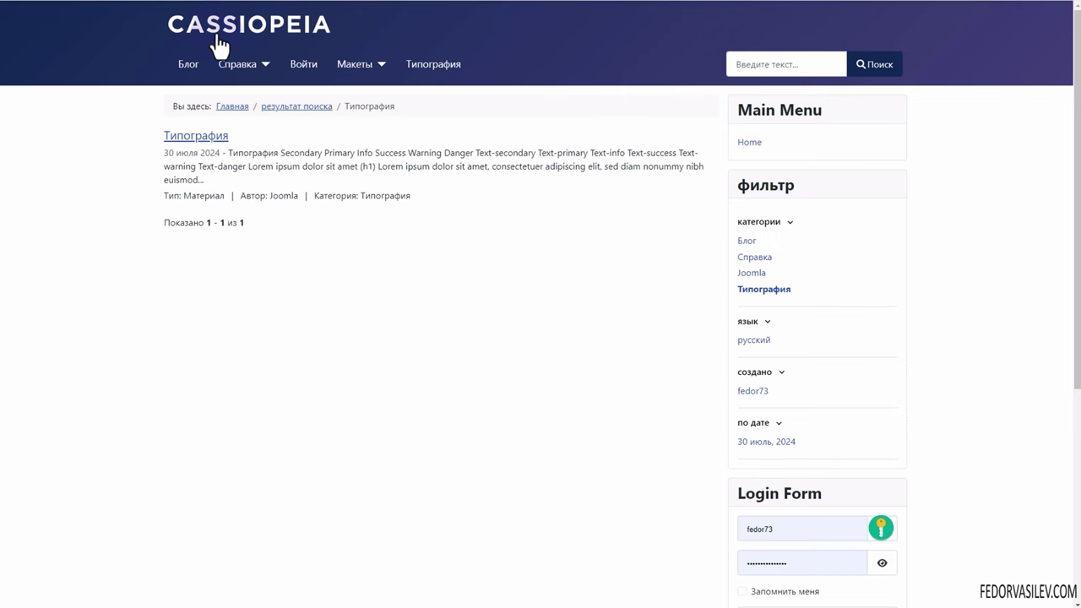
# Test the язык checkboxes from the site's home page by turning английский on and off again
pyautogui.click(215, 25)
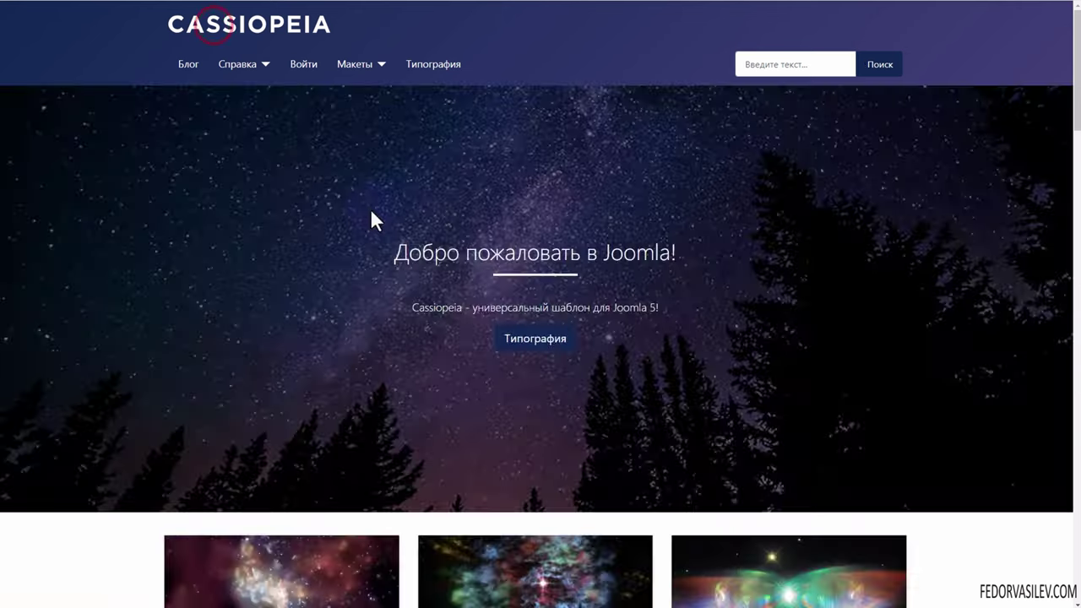
pyautogui.scroll(-8, 375, 220)
pyautogui.click(743, 285)
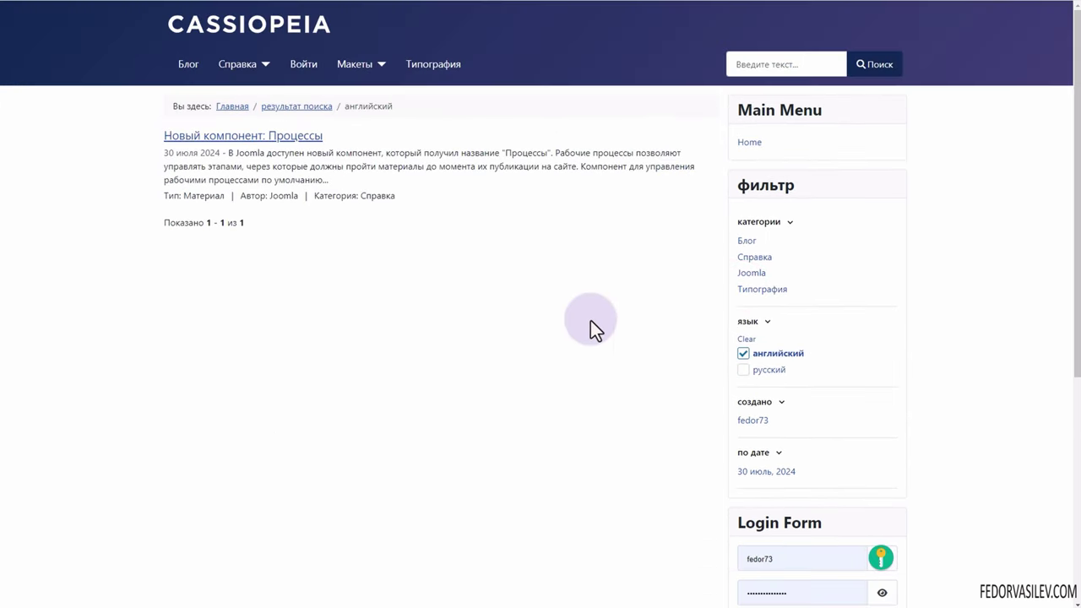
pyautogui.click(743, 354)
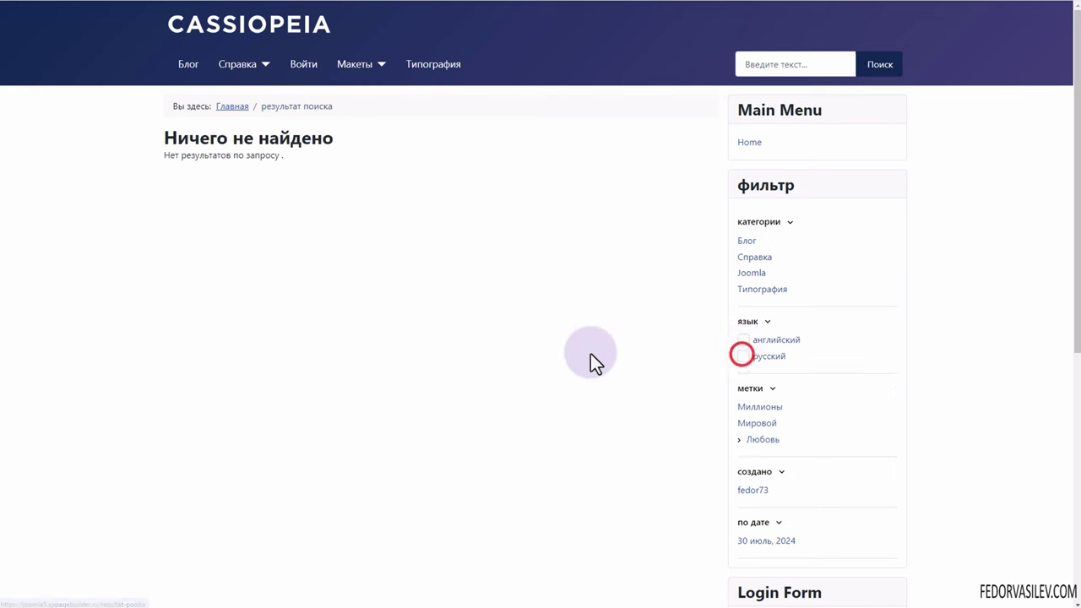
# Filter the articles by the tag Миллионы and the author, and select английский in the язык group
pyautogui.scroll(-1, 639, 271)
pyautogui.scroll(-3, 638, 271)
pyautogui.click(740, 238)
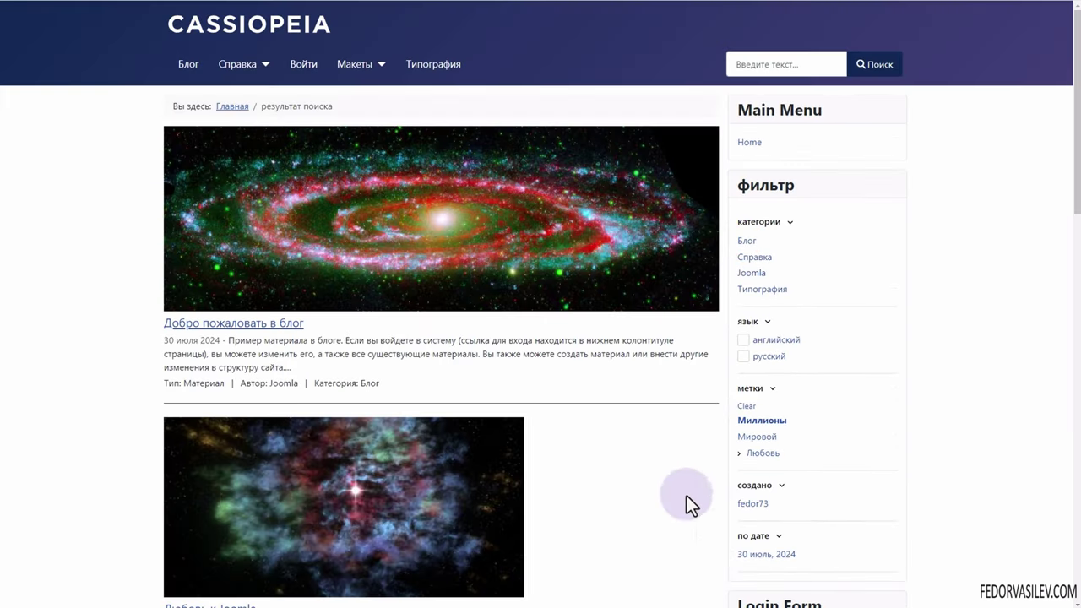
pyautogui.click(747, 500)
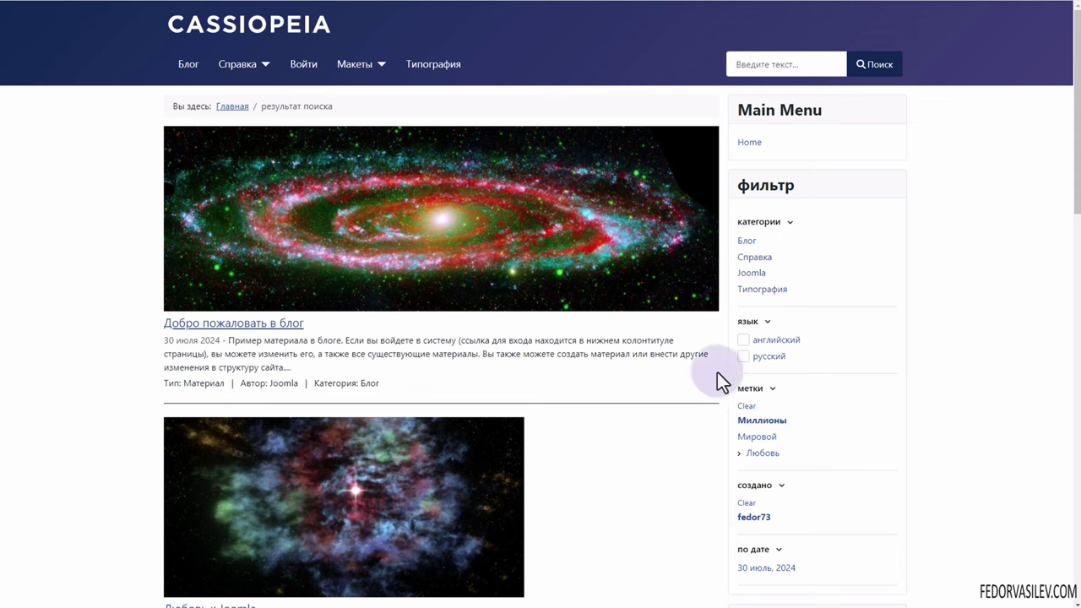
pyautogui.click(742, 340)
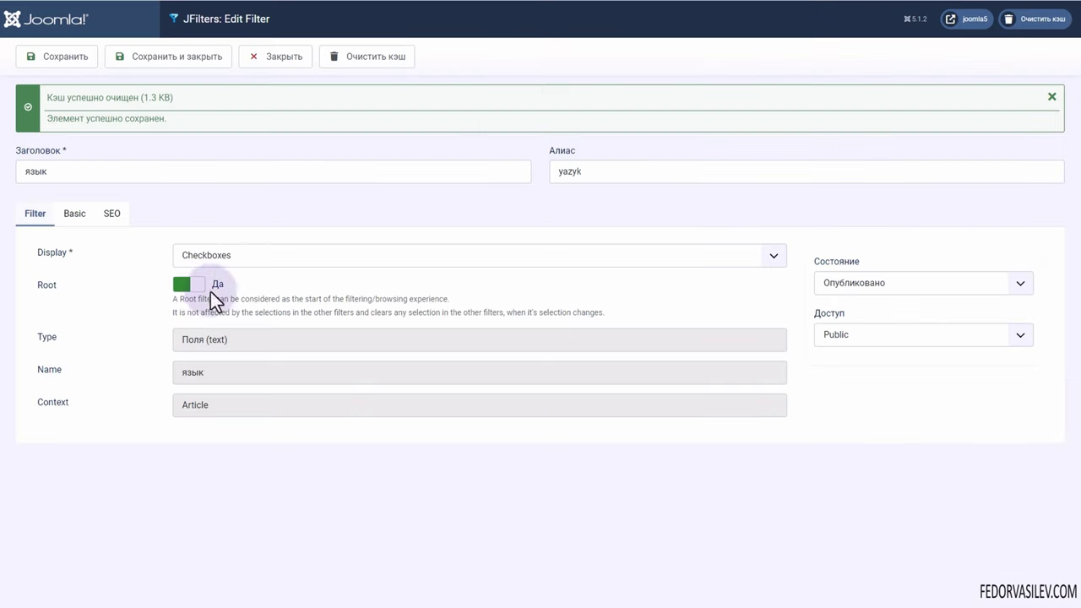
# Translate the язык filter's Basic settings into Russian and view the available criteria for sorting its options
pyautogui.click(69, 214)
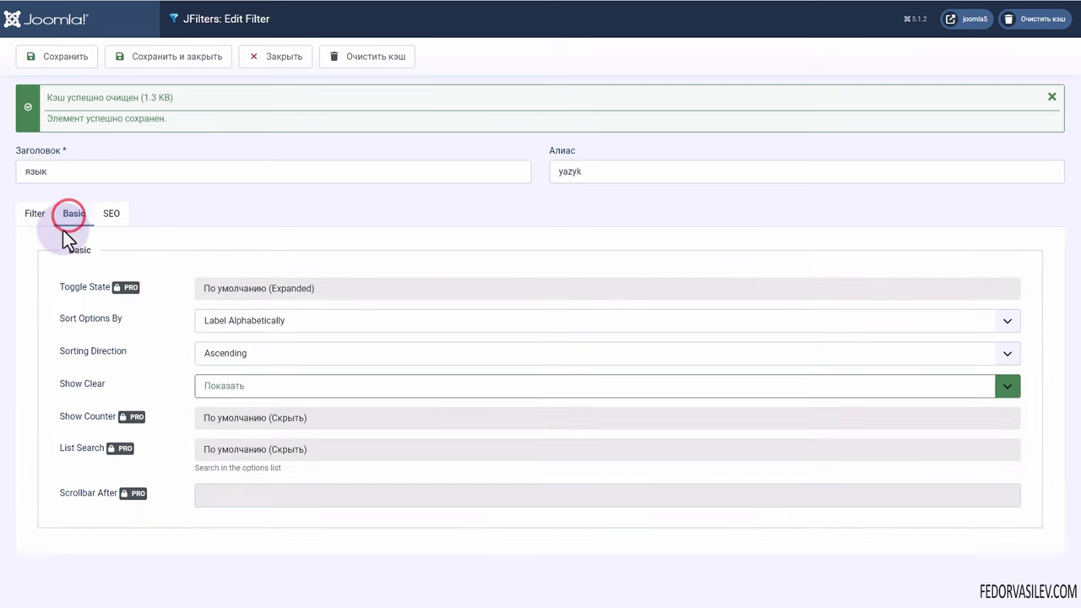
pyautogui.doubleClick(64, 287)
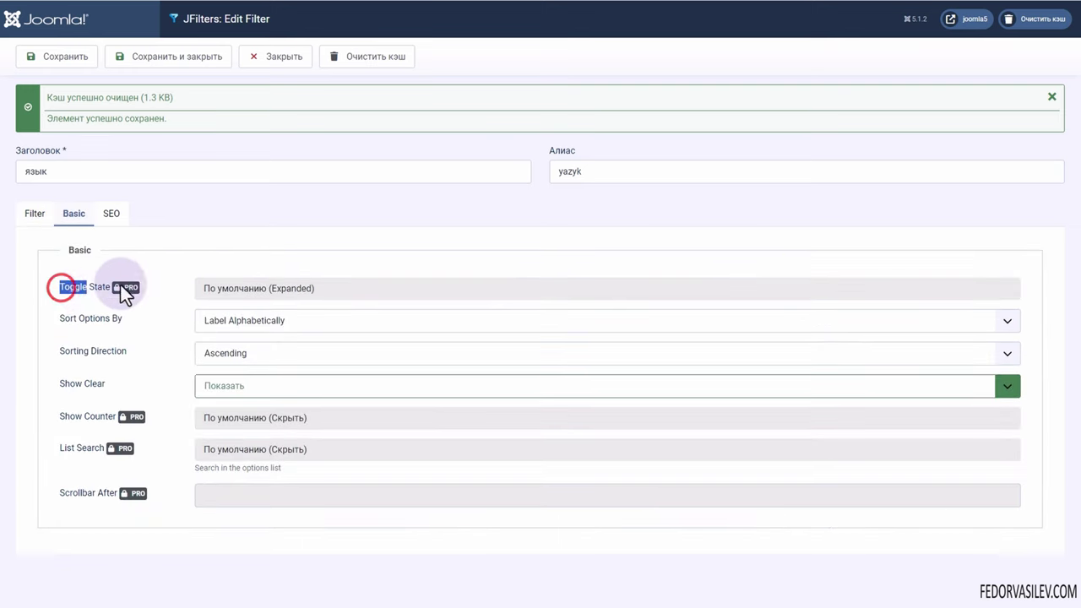
pyautogui.rightClick(171, 279)
pyautogui.click(205, 462)
pyautogui.click(237, 330)
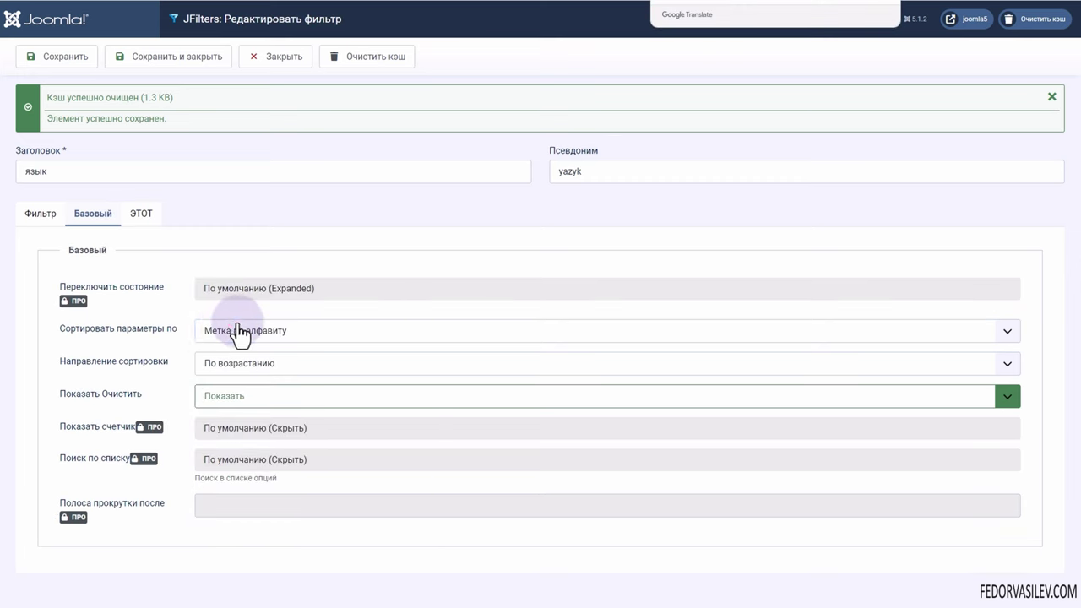
pyautogui.click(238, 330)
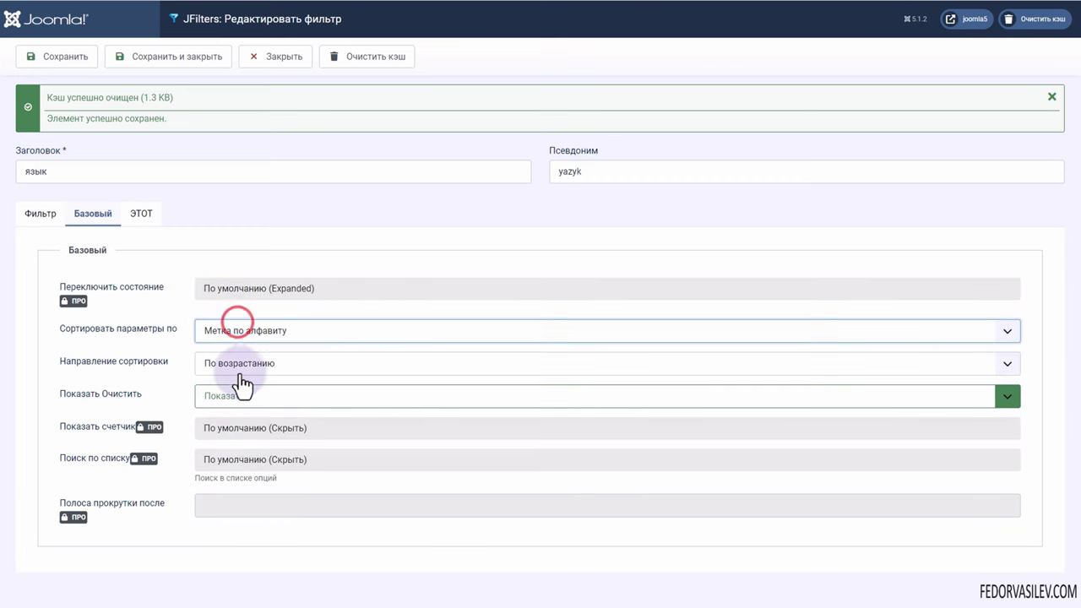
# View the язык filter's choices for sort direction and for showing the clear option
pyautogui.click(248, 363)
pyautogui.click(250, 369)
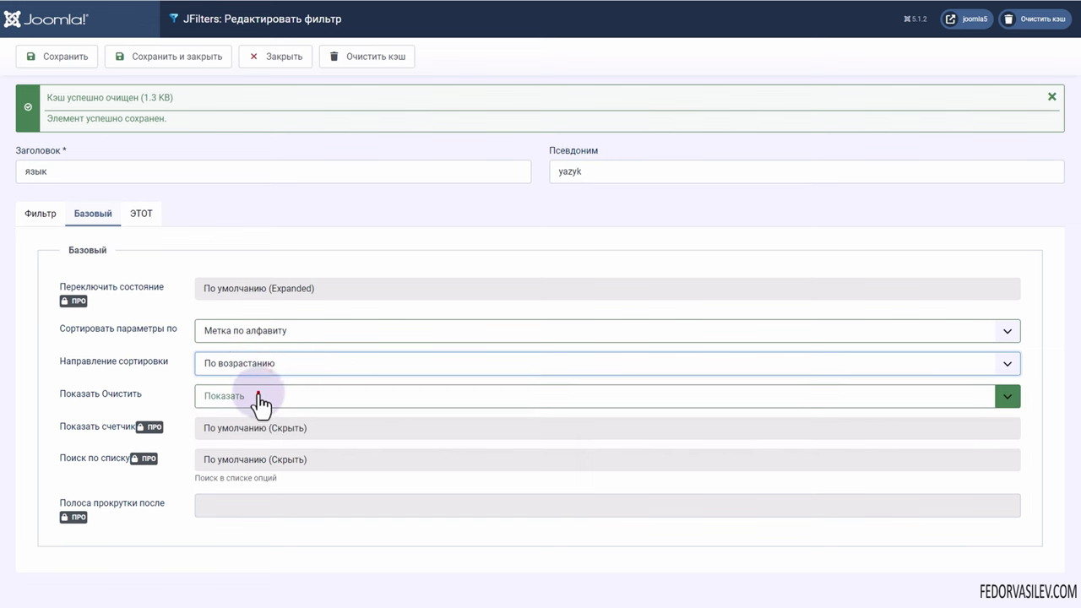
pyautogui.click(259, 397)
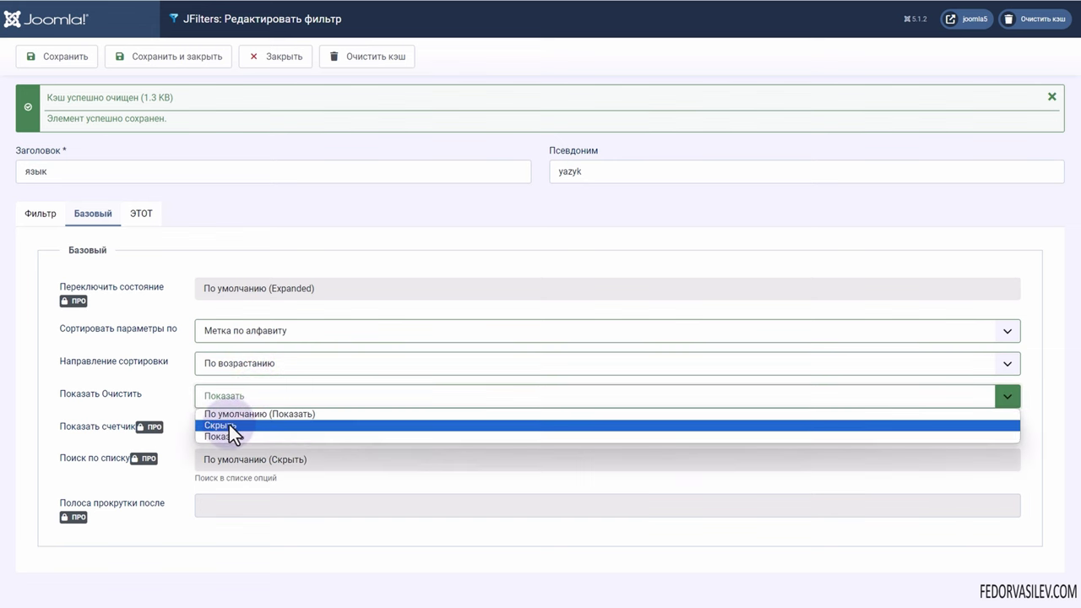
pyautogui.click(167, 389)
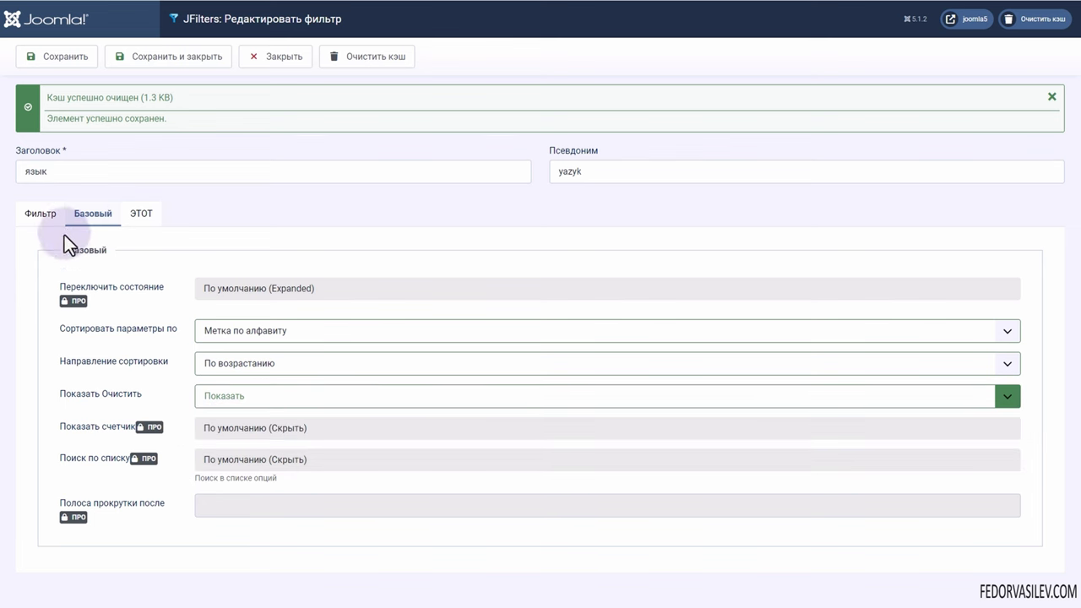
# In the язык filter's SEO settings, set following of links by search engines to Да, and save and close the filter
pyautogui.click(140, 215)
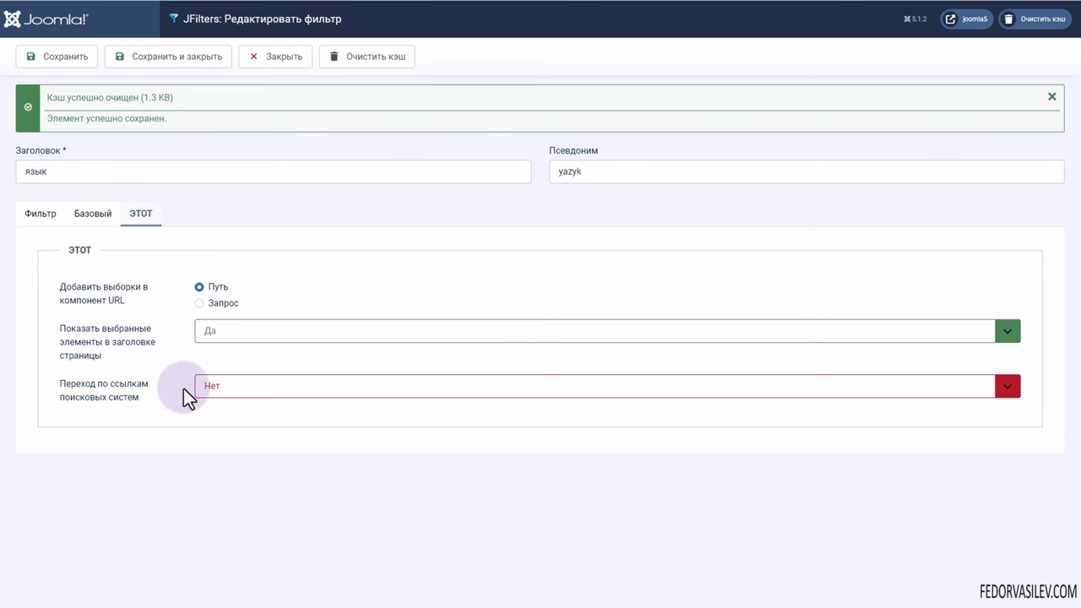
pyautogui.click(243, 382)
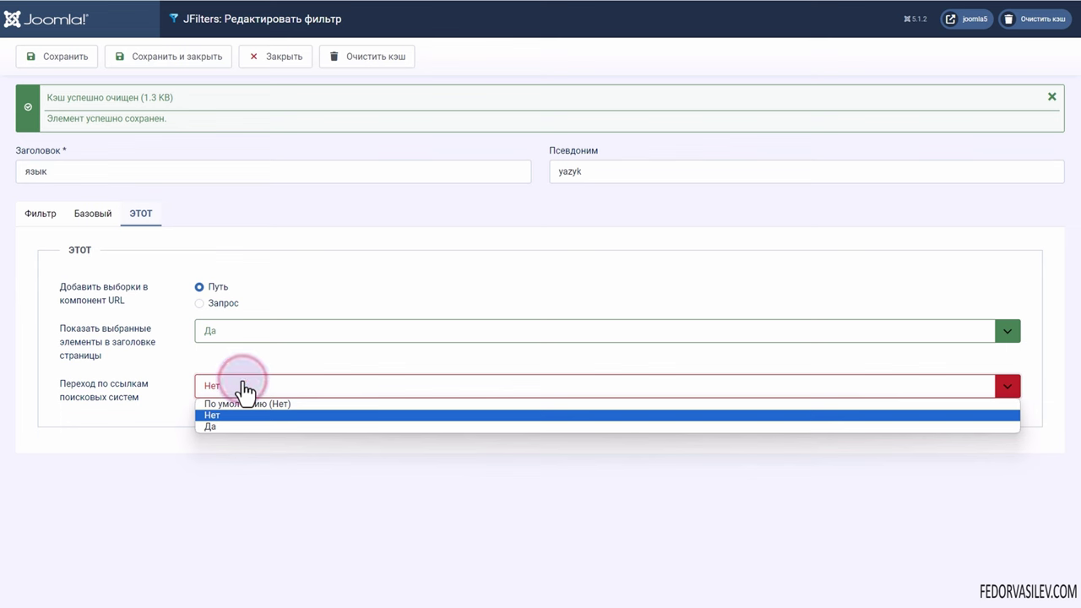
pyautogui.click(217, 414)
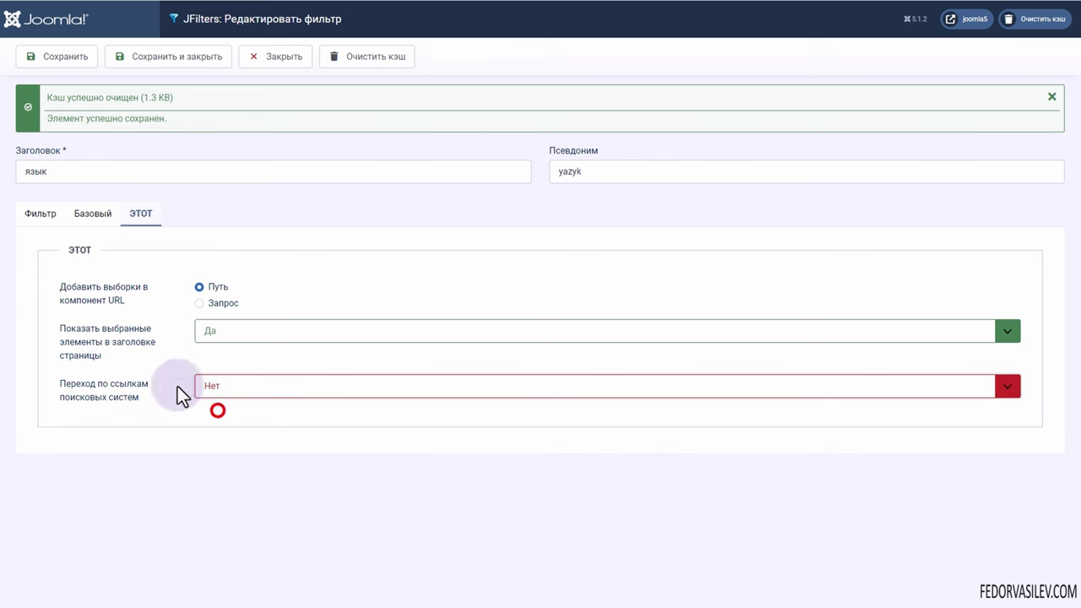
pyautogui.moveTo(120, 401); pyautogui.dragTo(161, 398)
pyautogui.click(159, 398)
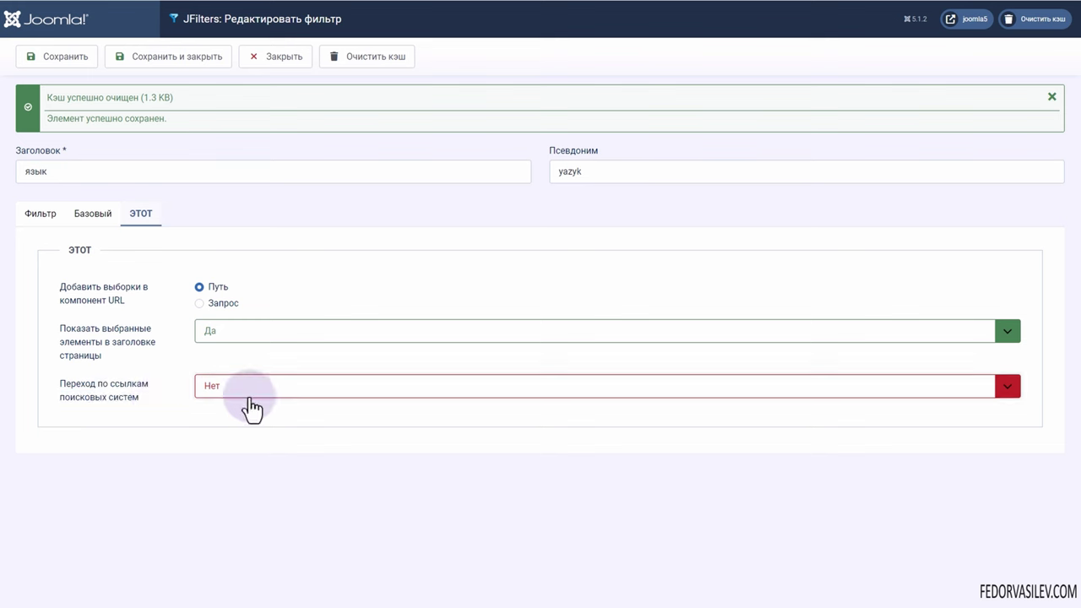
pyautogui.click(255, 399)
pyautogui.click(217, 422)
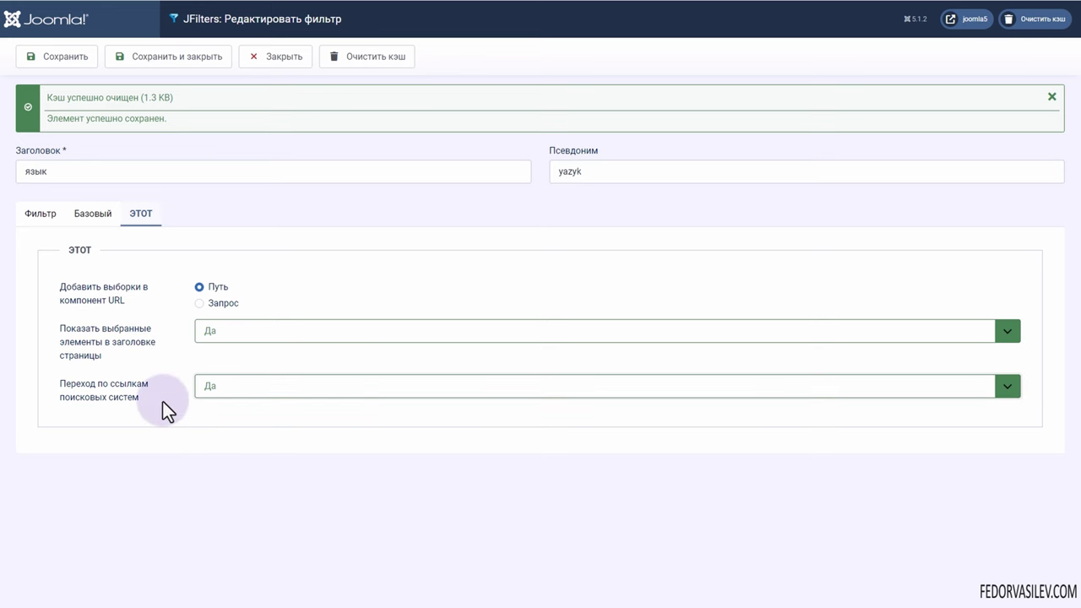
pyautogui.click(166, 57)
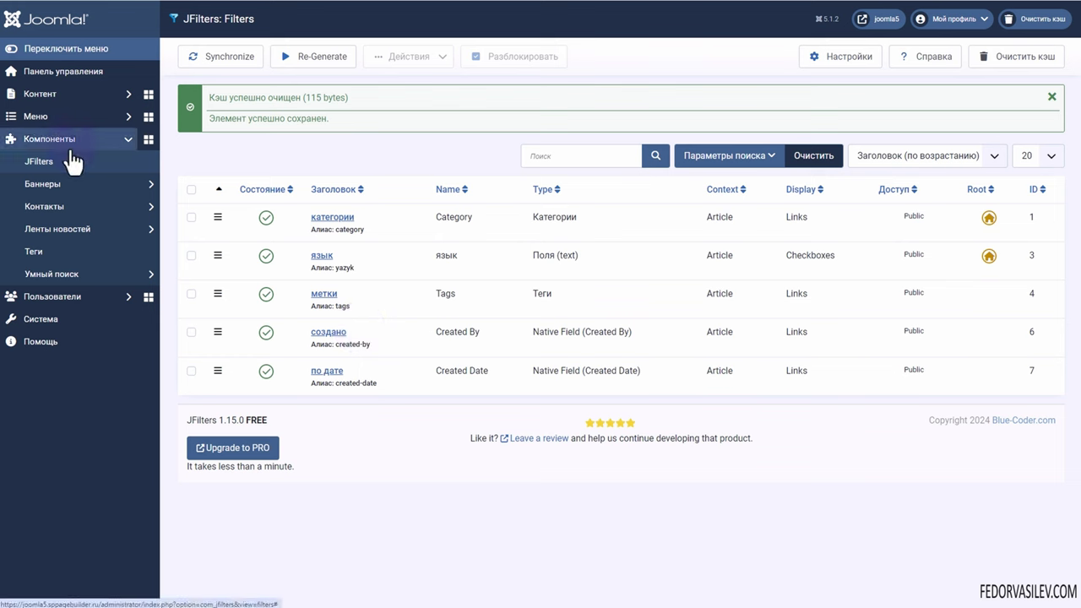
# Set the robots metatag of the Main Menu item результат поиска to noindex, nofollow, and save and close it
pyautogui.click(62, 95)
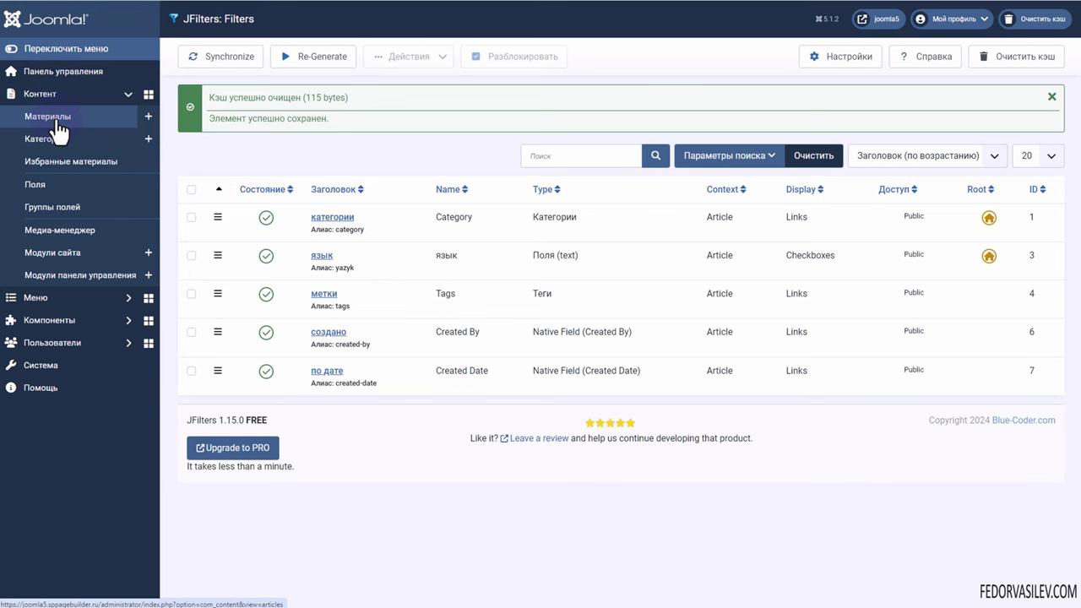
pyautogui.click(35, 297)
pyautogui.click(69, 268)
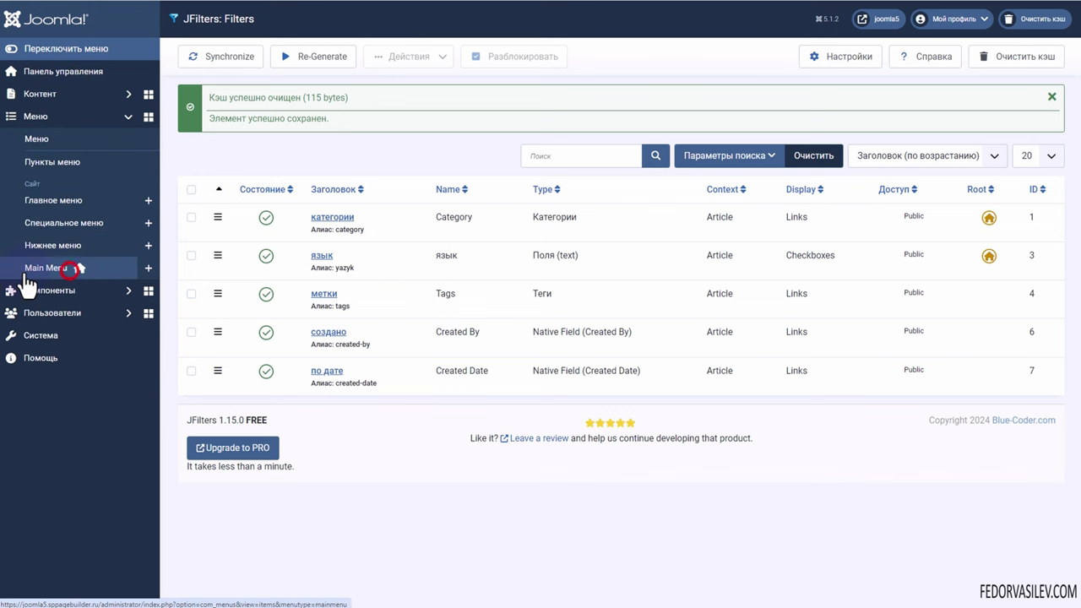
pyautogui.click(314, 236)
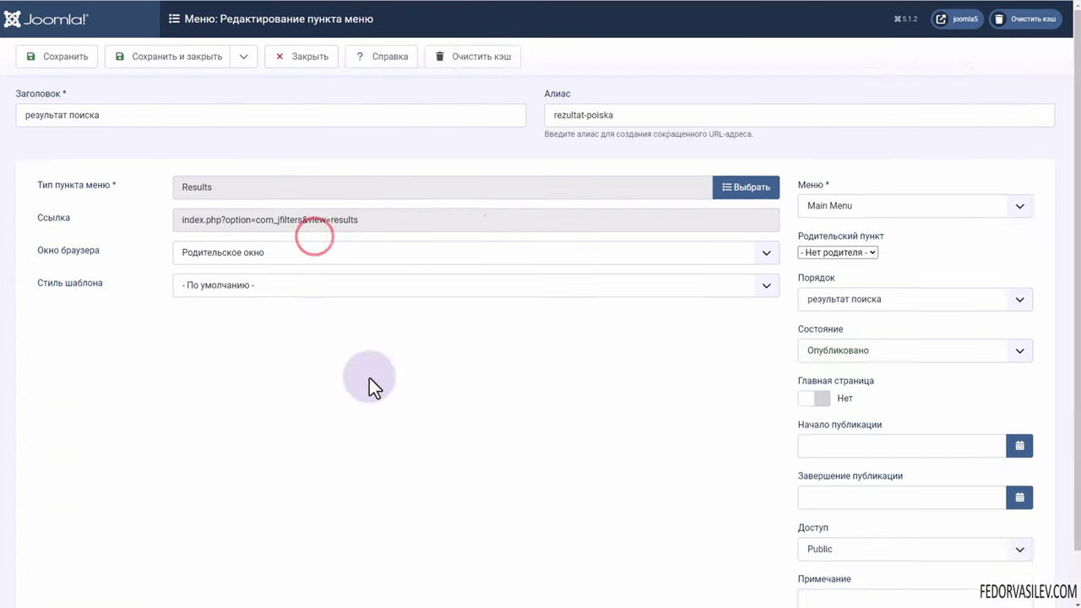
pyautogui.click(490, 170)
pyautogui.moveTo(82, 326); pyautogui.dragTo(123, 328)
pyautogui.click(275, 328)
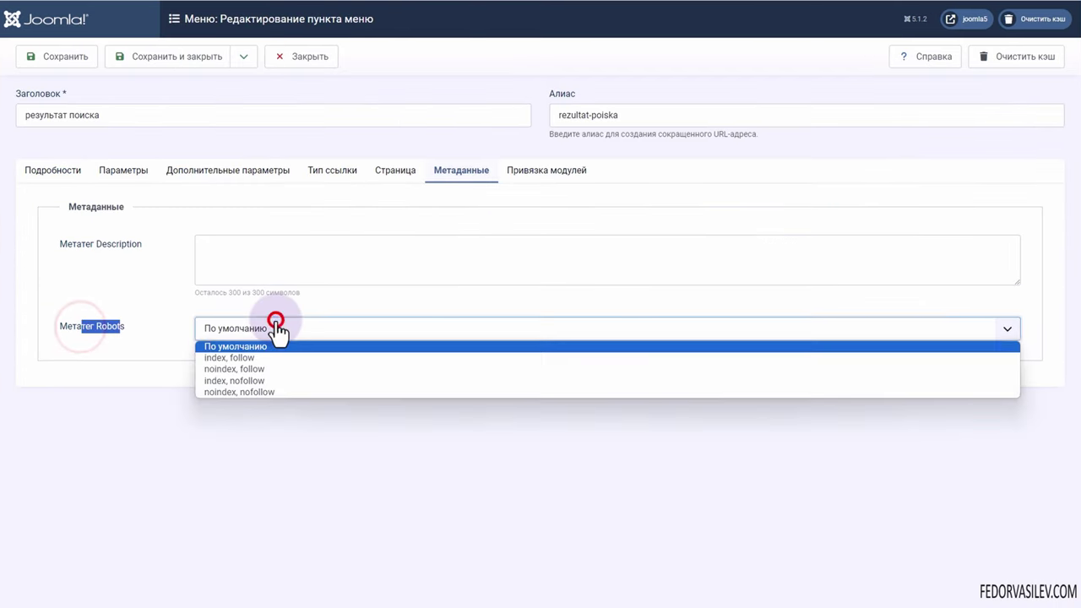
pyautogui.click(227, 392)
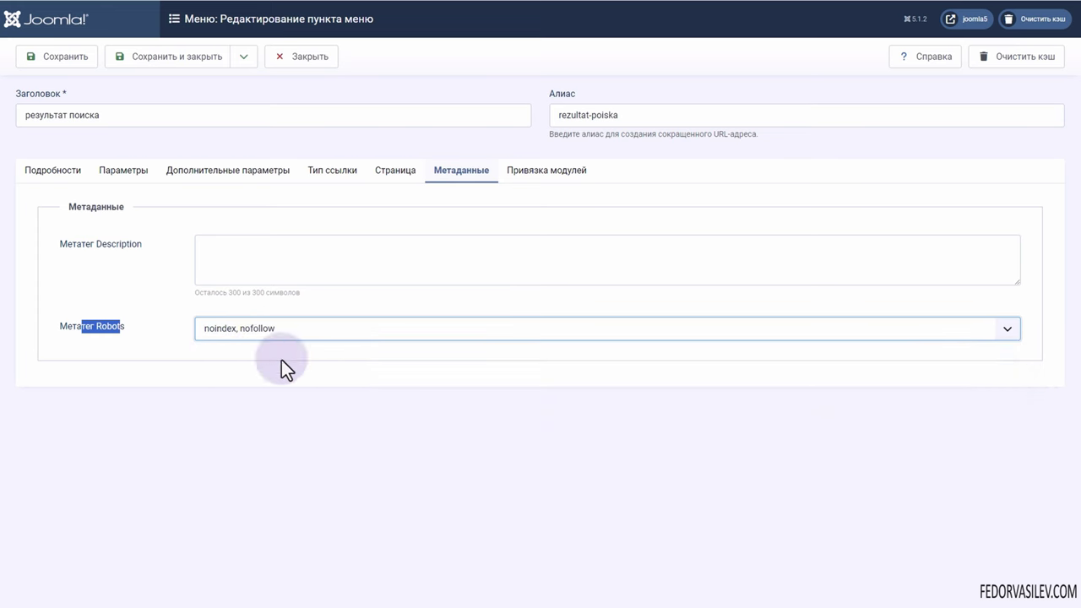
pyautogui.click(175, 57)
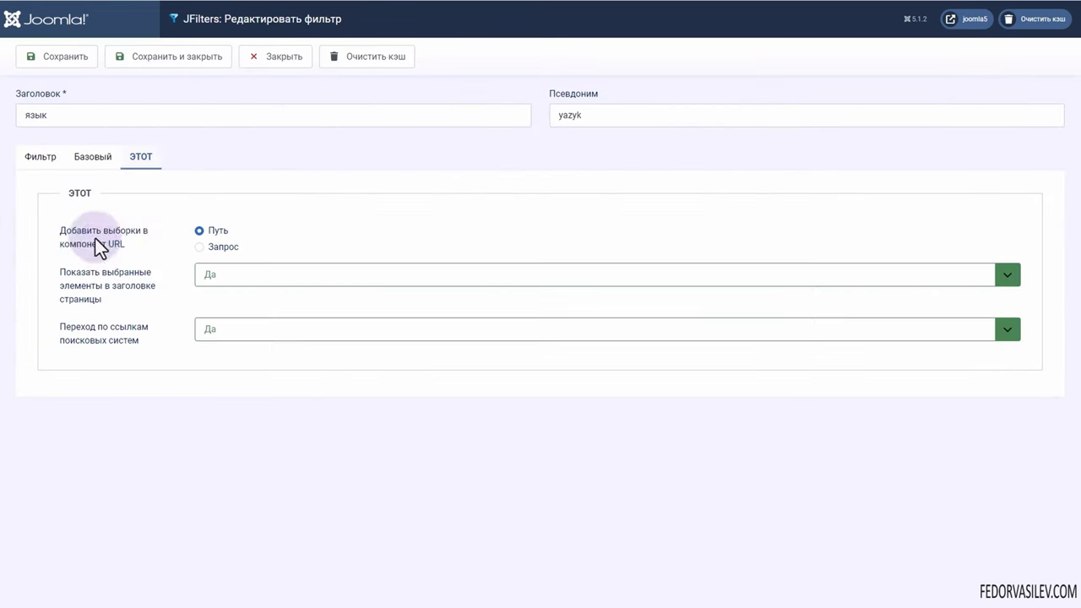
# Make the язык filter append selections to the URL as Запрос, save, and test it with английский from the site's home page
pyautogui.moveTo(97, 230); pyautogui.dragTo(102, 244)
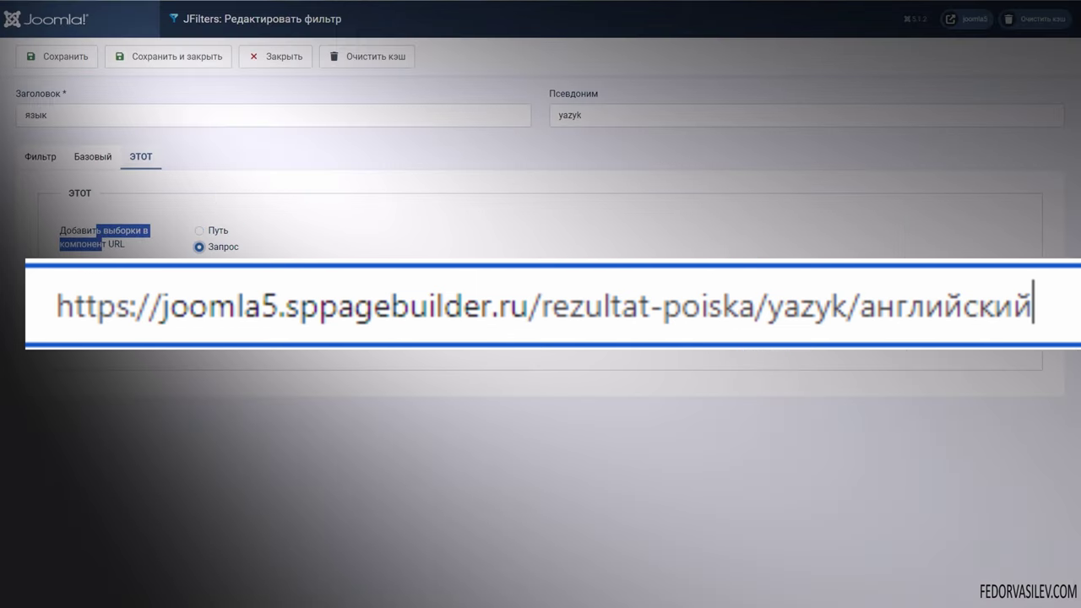
pyautogui.click(63, 59)
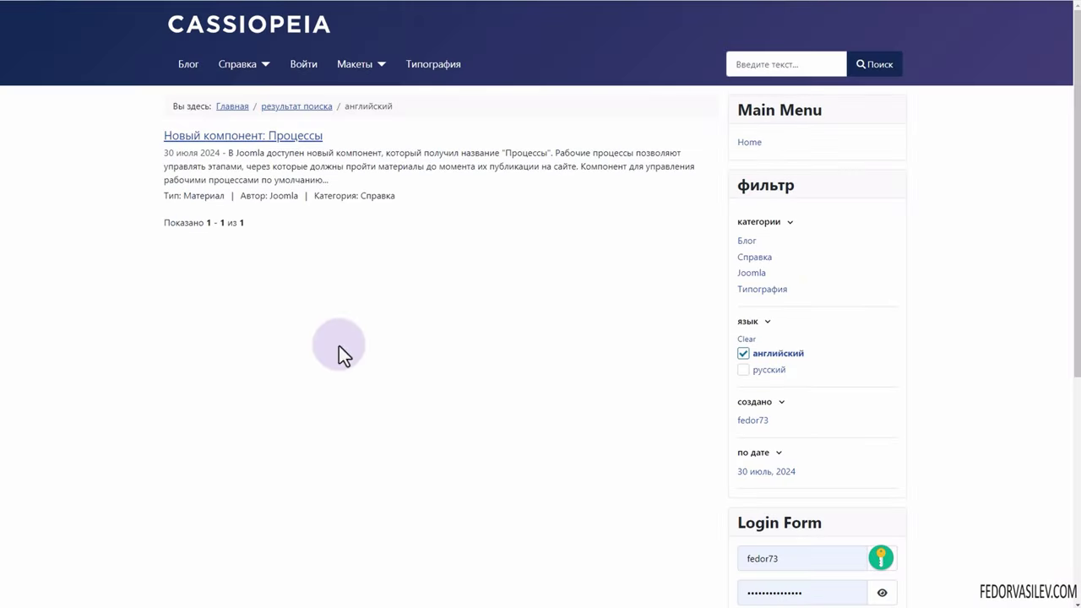
pyautogui.click(284, 40)
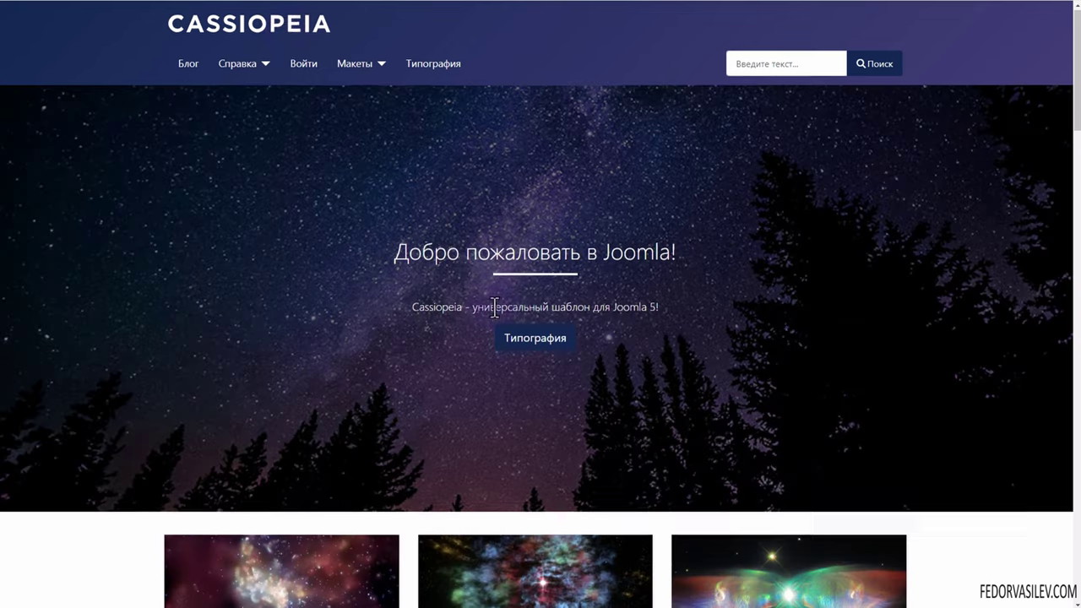
pyautogui.scroll(-6, 494, 309)
pyautogui.click(743, 402)
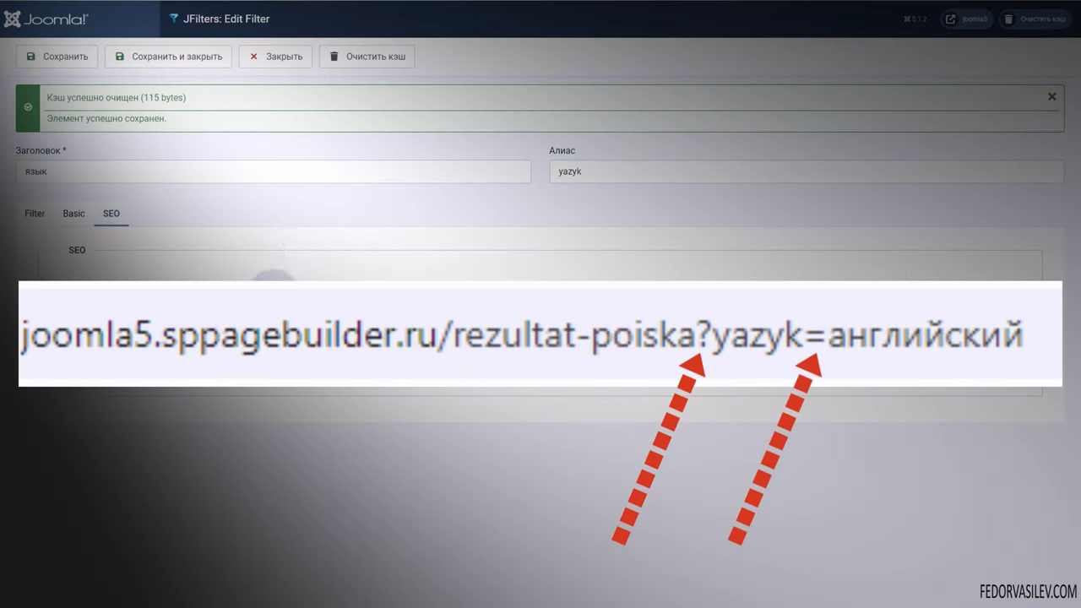
# Set the язык filter's URL selections to Path and link following by search engines to По умолчанию (Нет), and save and close the filter
pyautogui.click(199, 286)
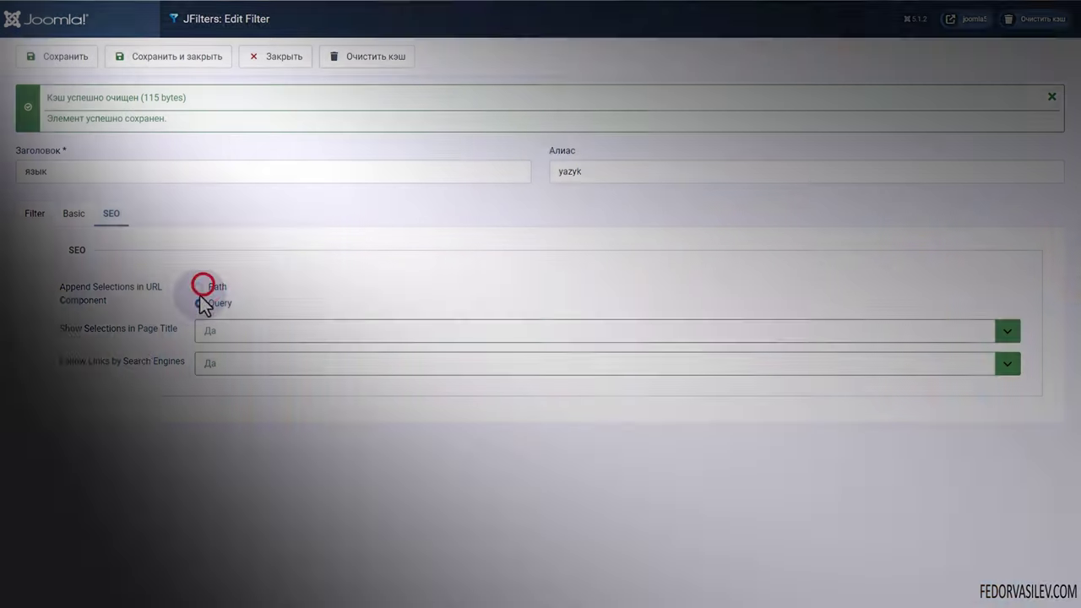
pyautogui.click(67, 56)
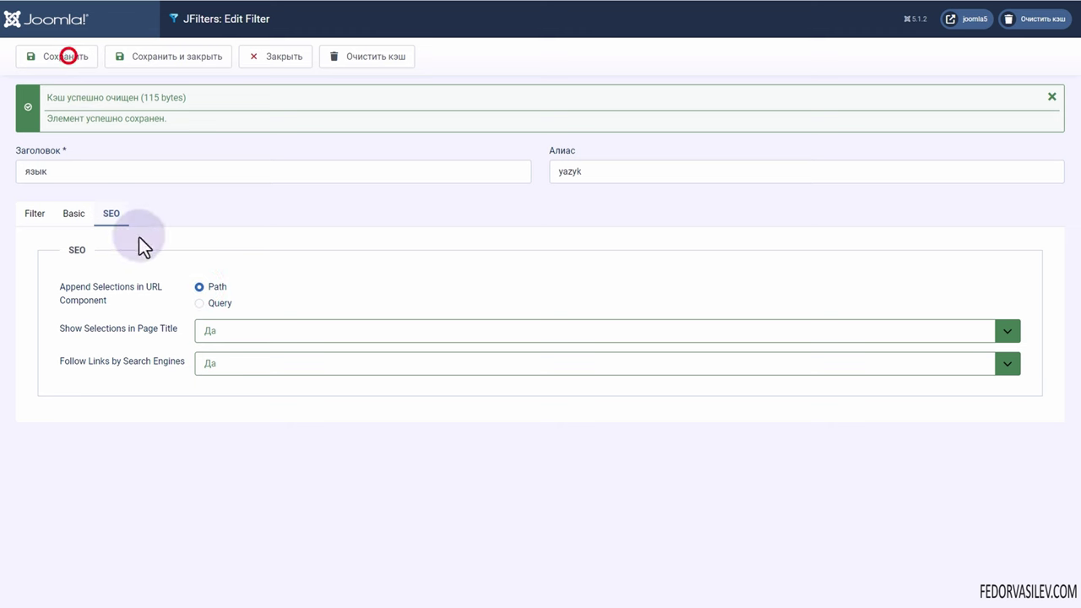
pyautogui.click(212, 386)
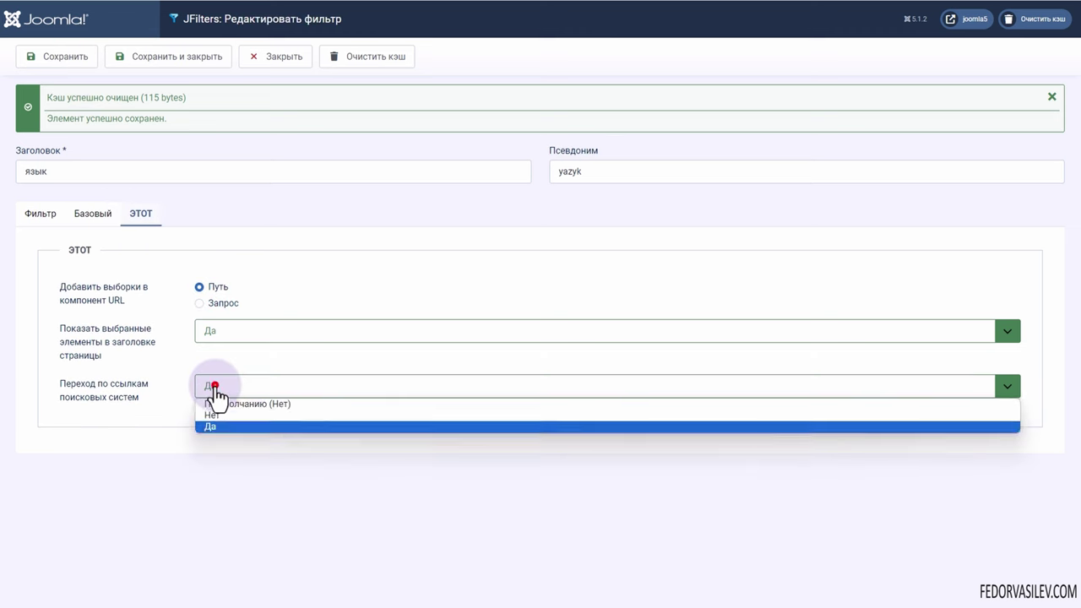
pyautogui.click(239, 413)
pyautogui.click(243, 385)
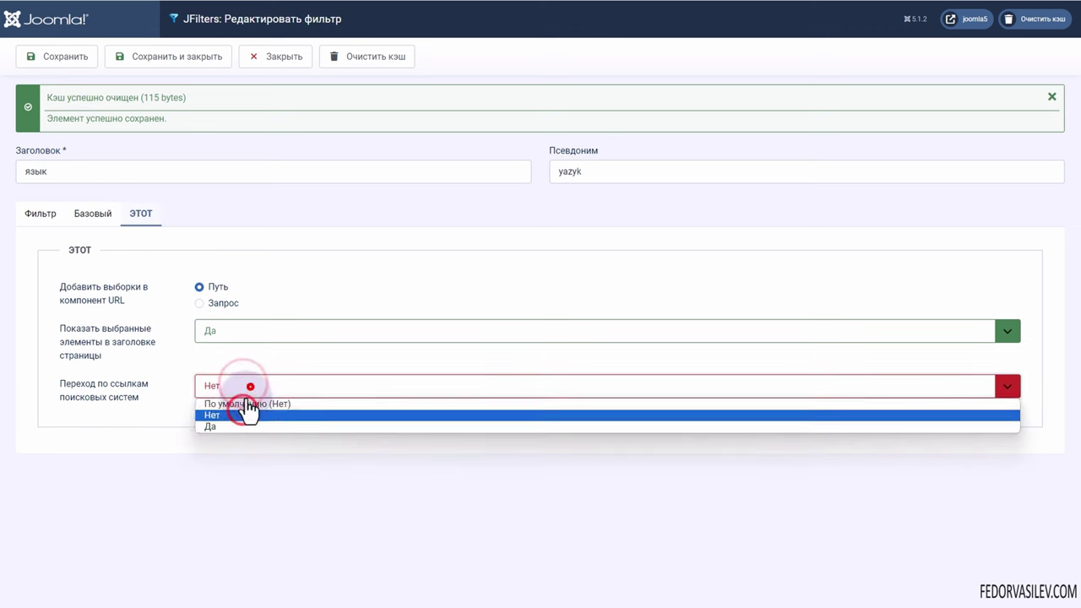
pyautogui.click(245, 402)
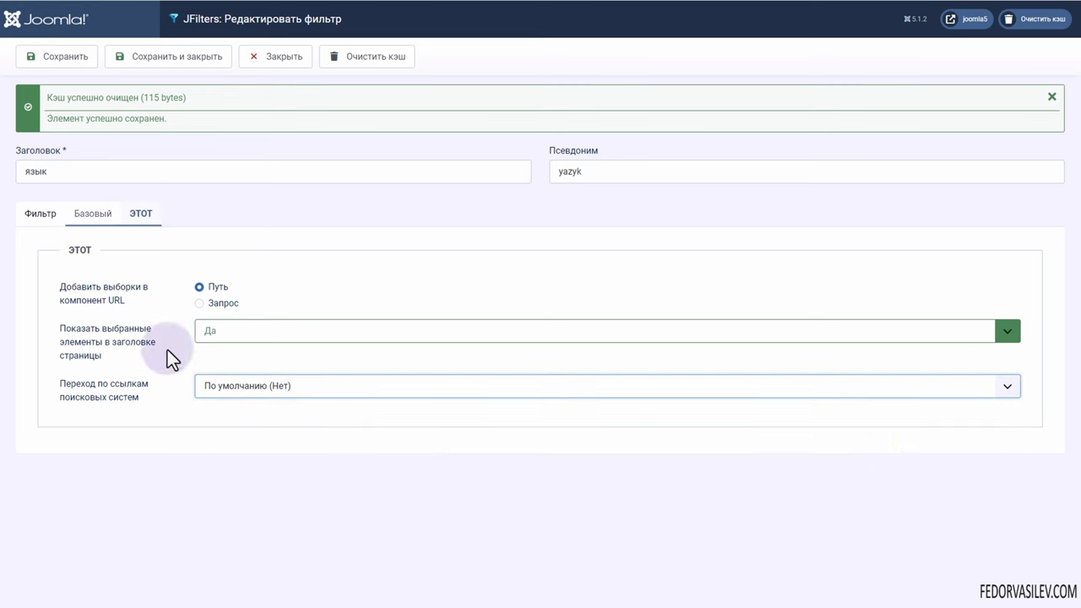
pyautogui.click(41, 216)
pyautogui.click(85, 216)
pyautogui.click(44, 218)
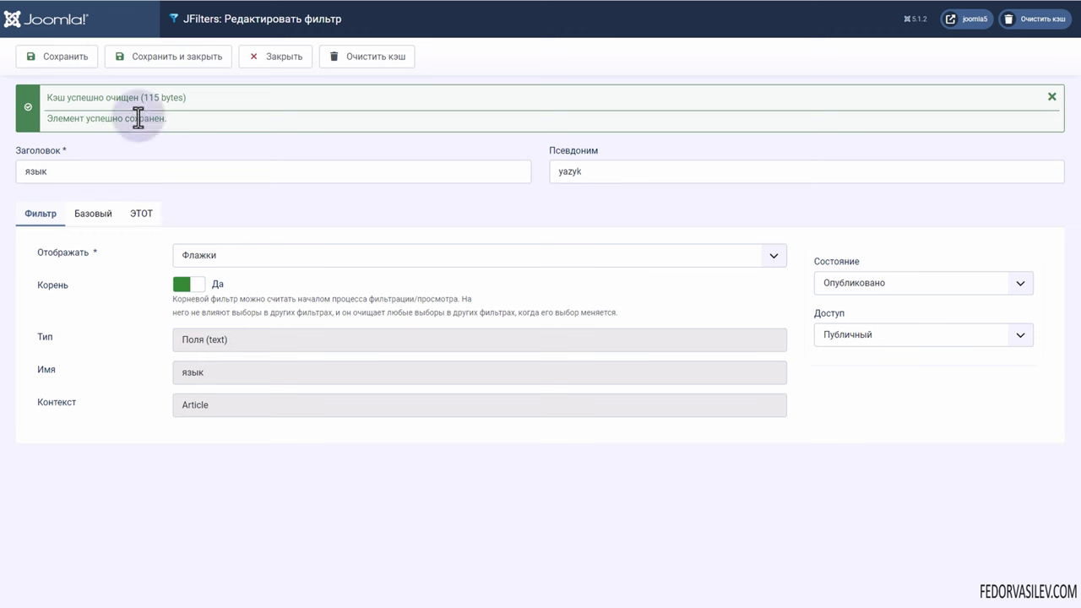
pyautogui.click(162, 59)
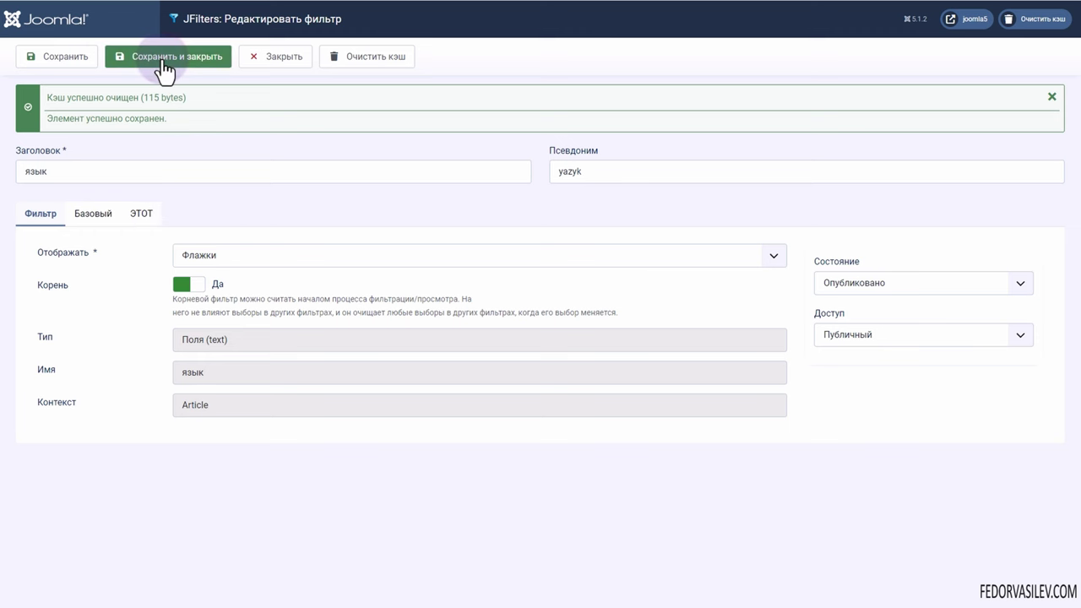
# Collapse and expand the метки group in the filter module on the site's home page
pyautogui.click(750, 337)
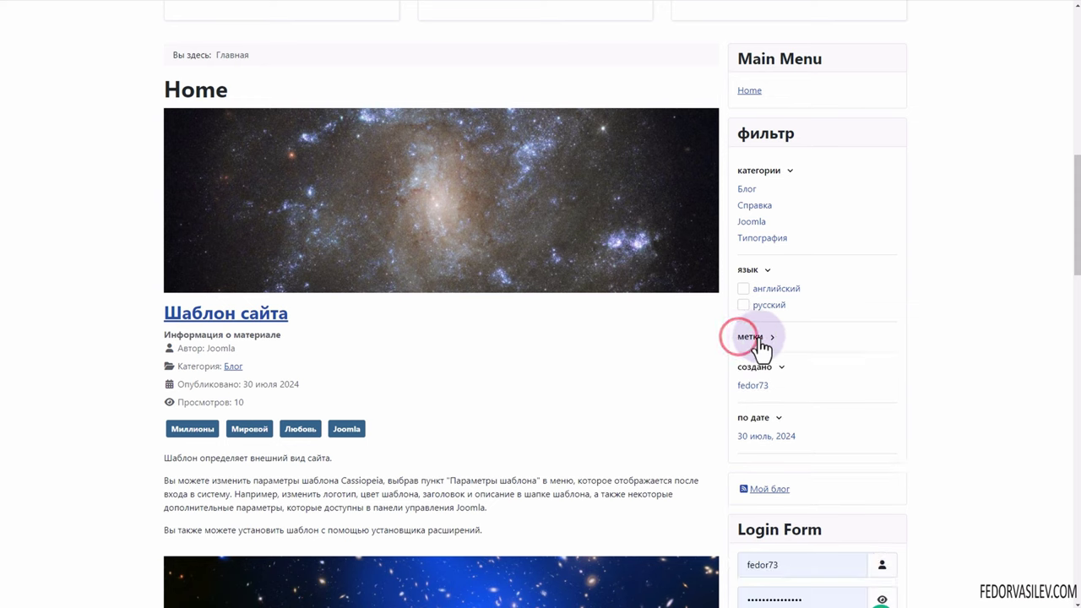
pyautogui.click(762, 342)
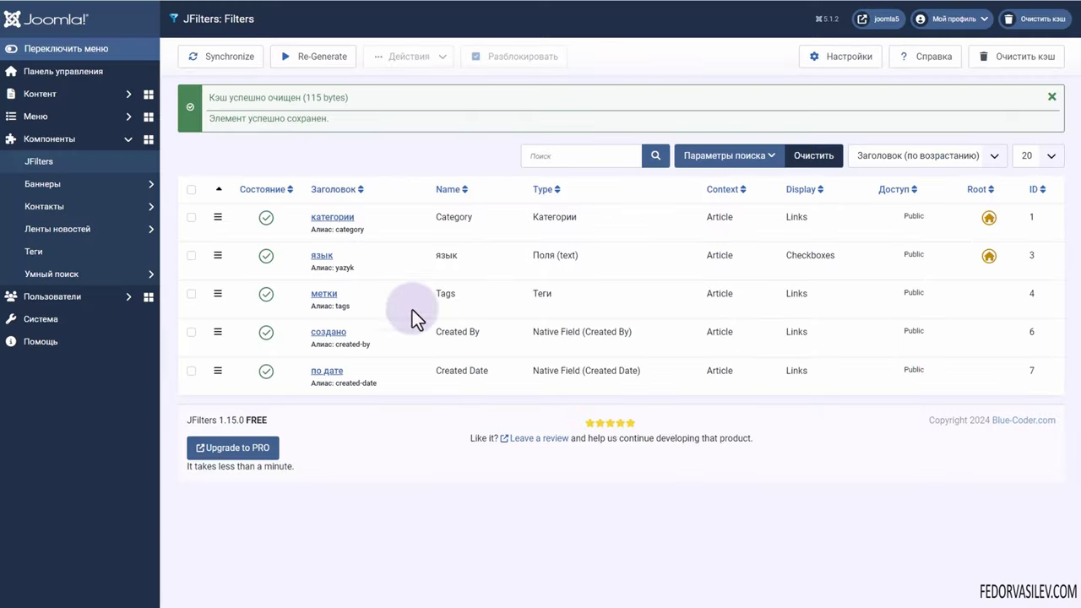
# Open the метки filter and set its tree toggle state to Расширенный
pyautogui.click(324, 293)
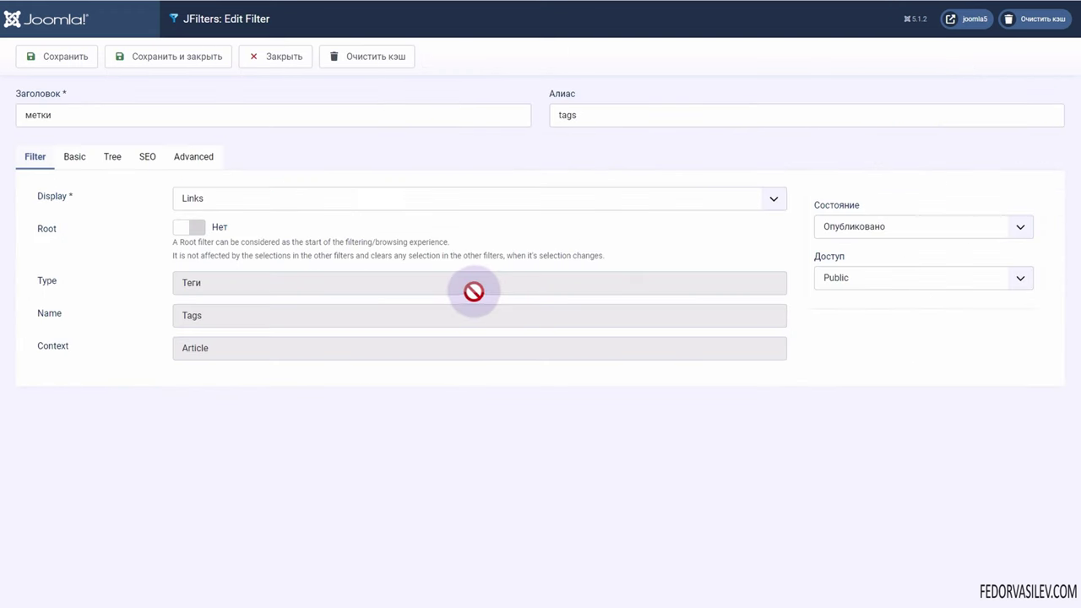
pyautogui.click(199, 160)
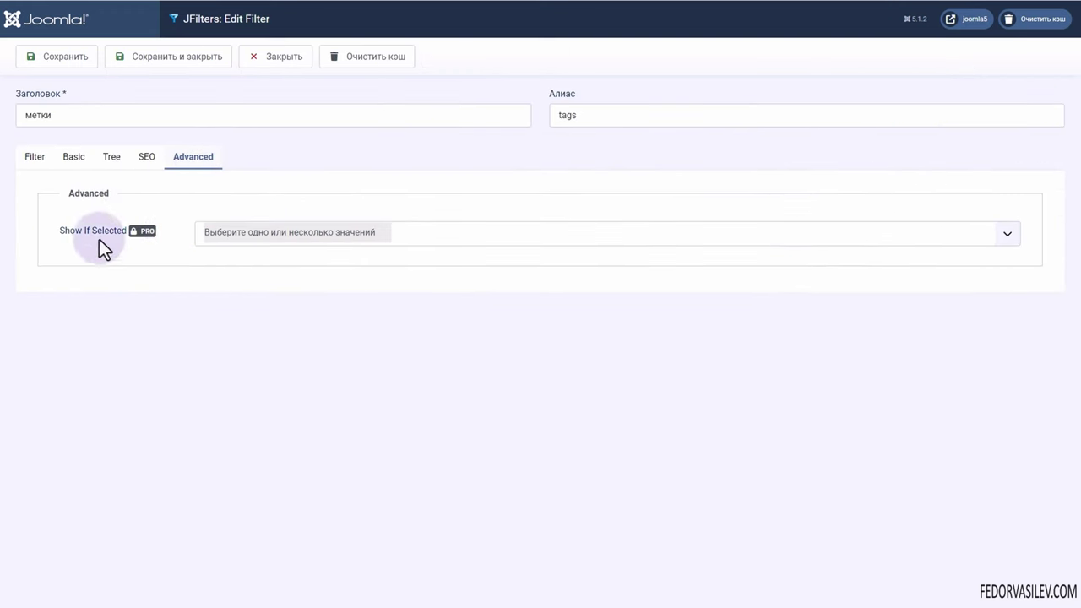
pyautogui.click(148, 158)
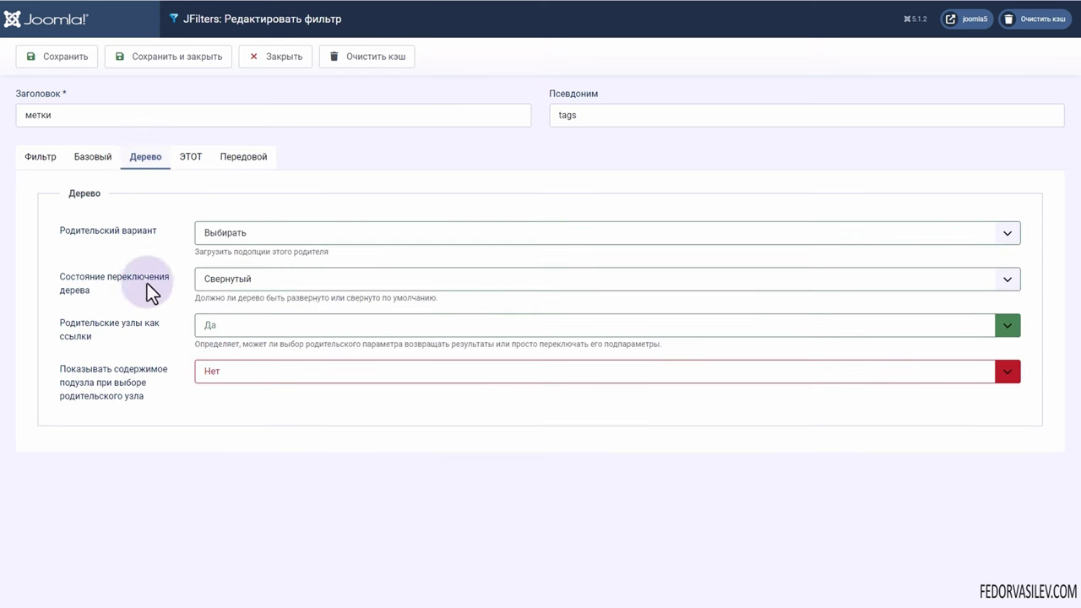
pyautogui.click(266, 279)
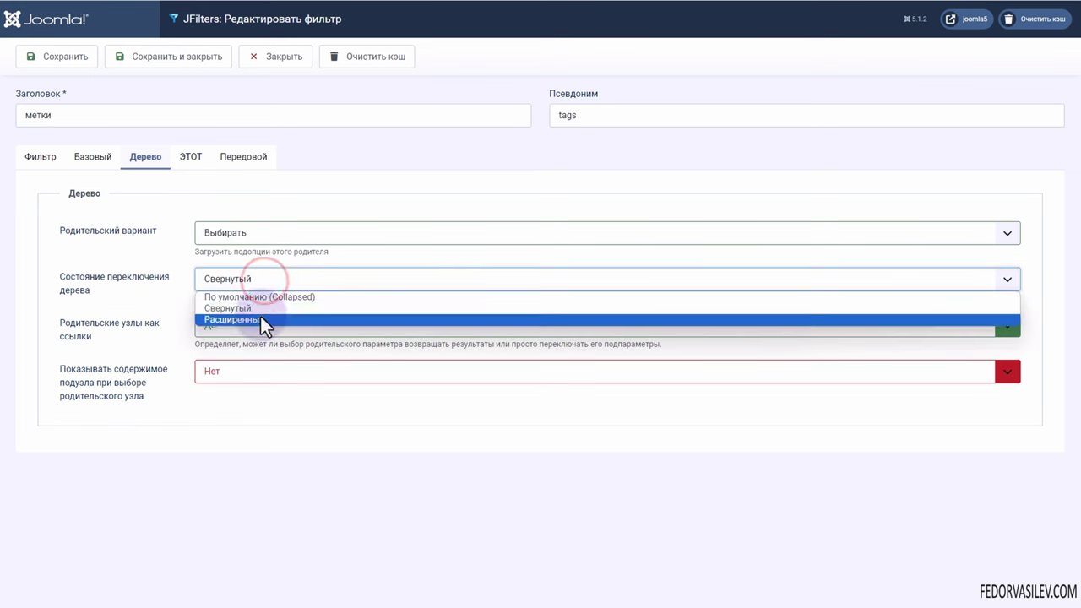
pyautogui.click(262, 319)
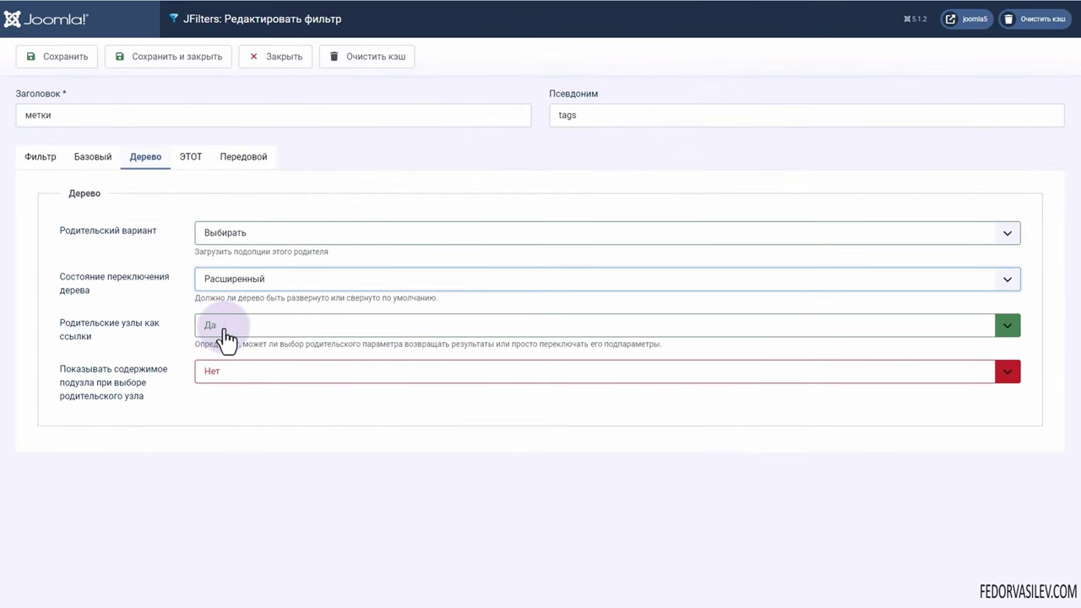
# Set the метки filter's parent nodes as links to Нет and sub-node contents on parent selection to Да, and save
pyautogui.click(223, 327)
pyautogui.click(224, 355)
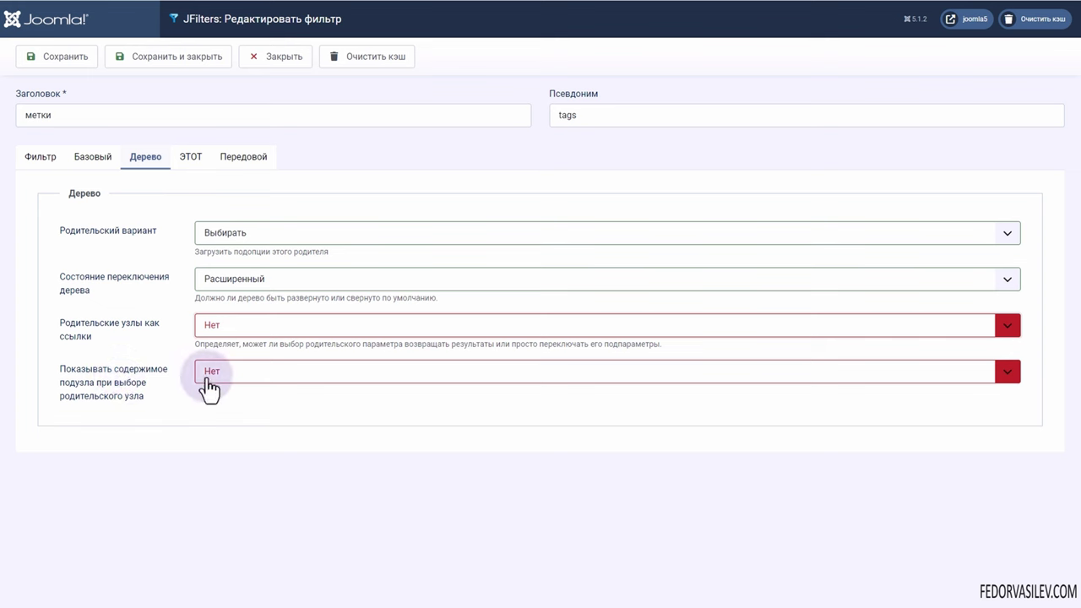
pyautogui.click(220, 371)
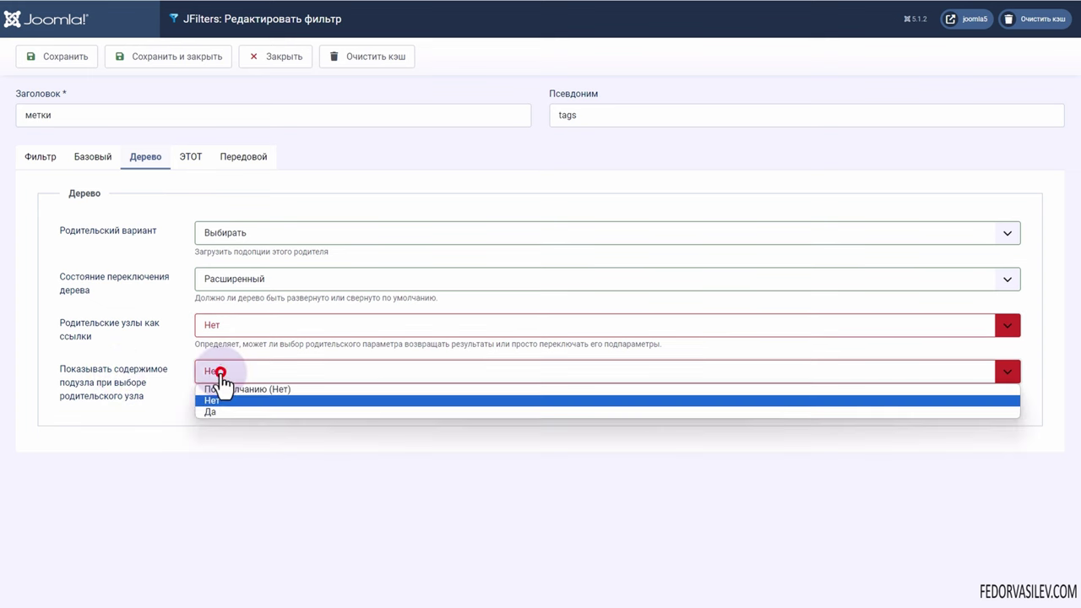
pyautogui.click(216, 412)
pyautogui.click(41, 56)
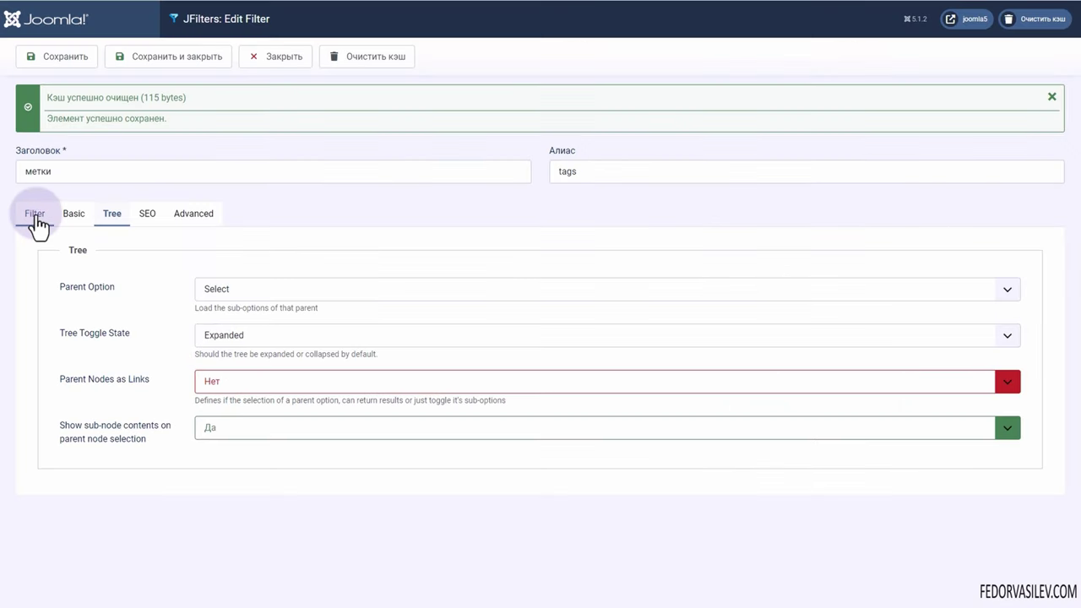
# Set the display of the метки filter to Checkboxes and save the filter
pyautogui.click(35, 213)
pyautogui.click(202, 255)
pyautogui.click(218, 285)
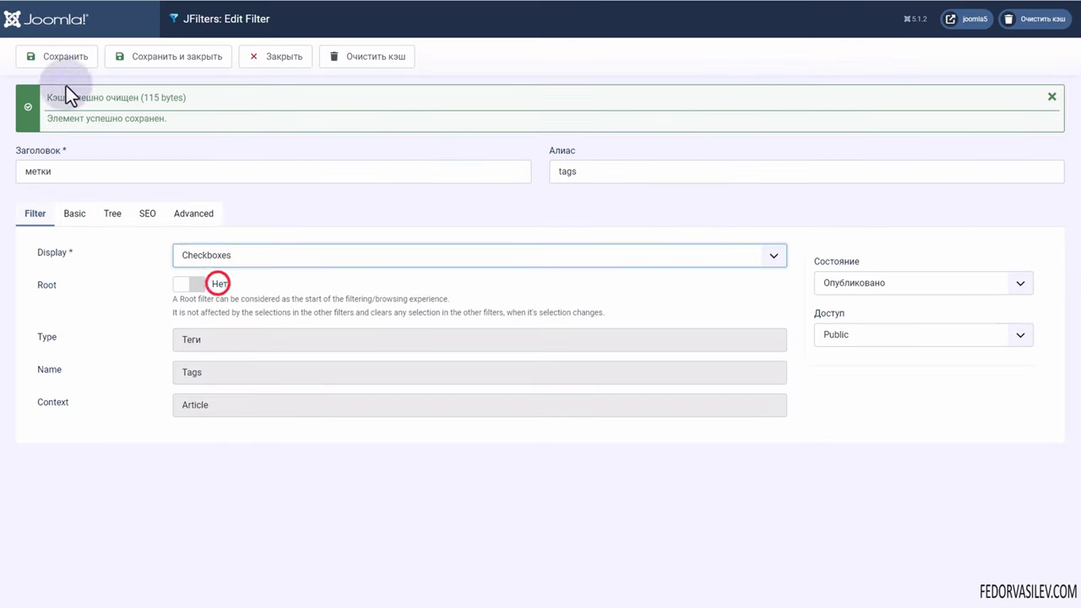
pyautogui.click(60, 57)
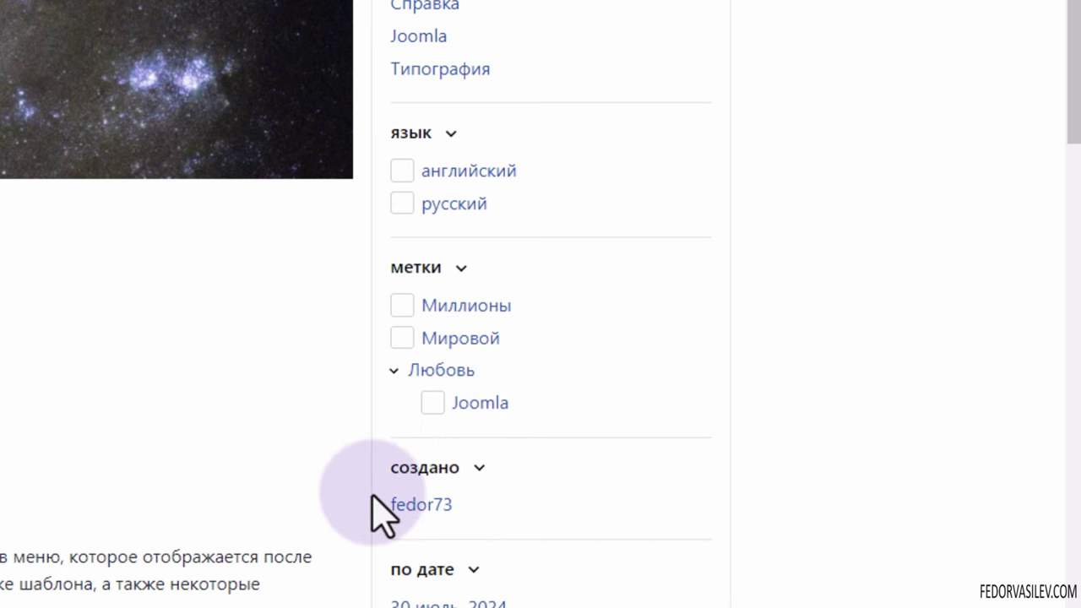
# Test the метки filter on the site by selecting Joomla, Миллионы and Мировой together, and look over the filtered articles
pyautogui.click(432, 403)
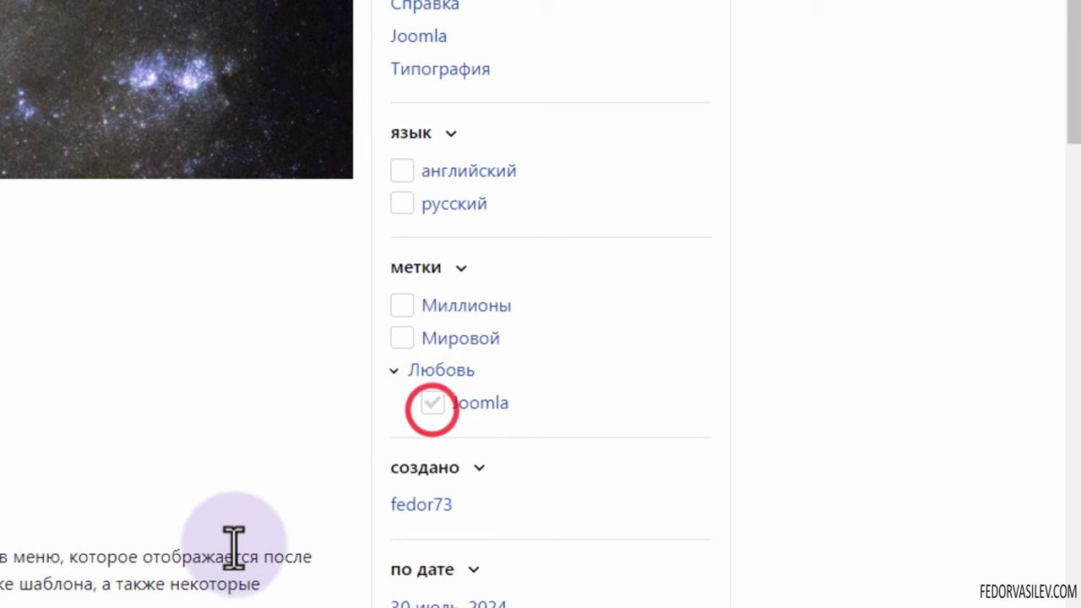
pyautogui.click(402, 436)
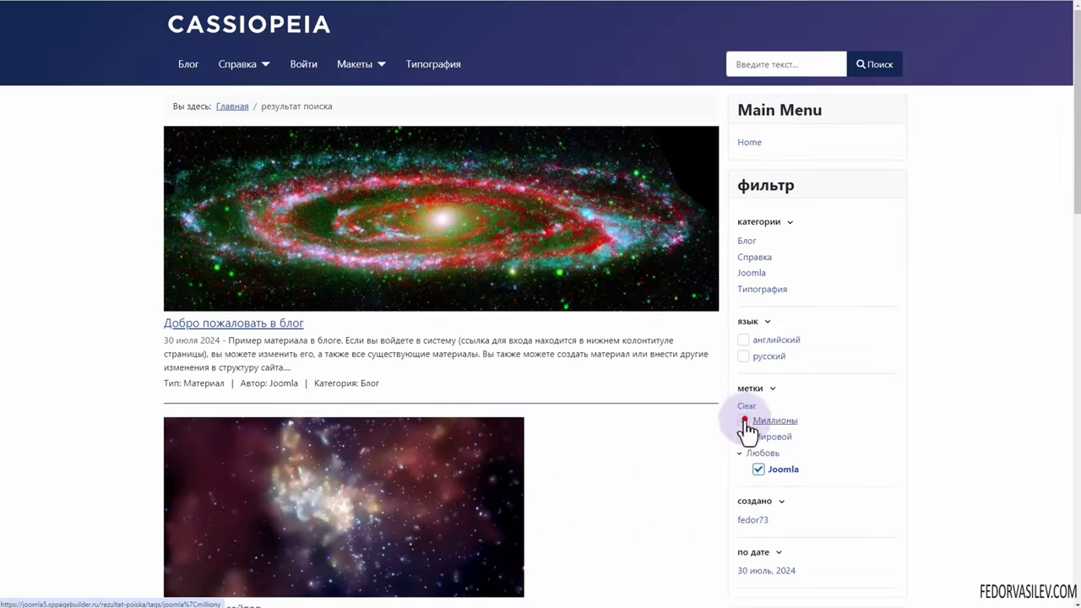
pyautogui.click(743, 436)
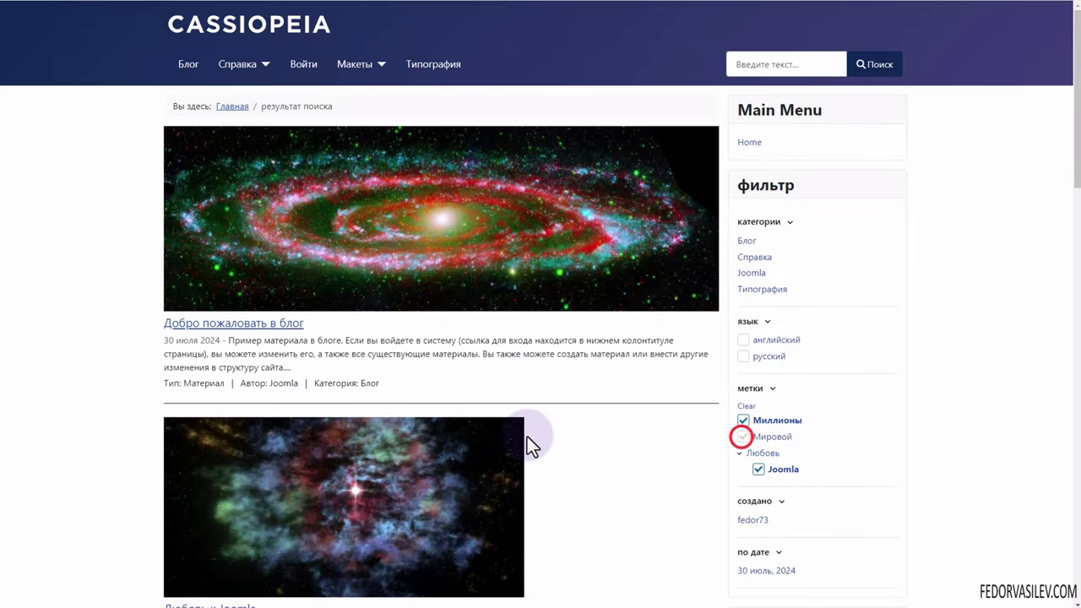
pyautogui.scroll(-2, 423, 355)
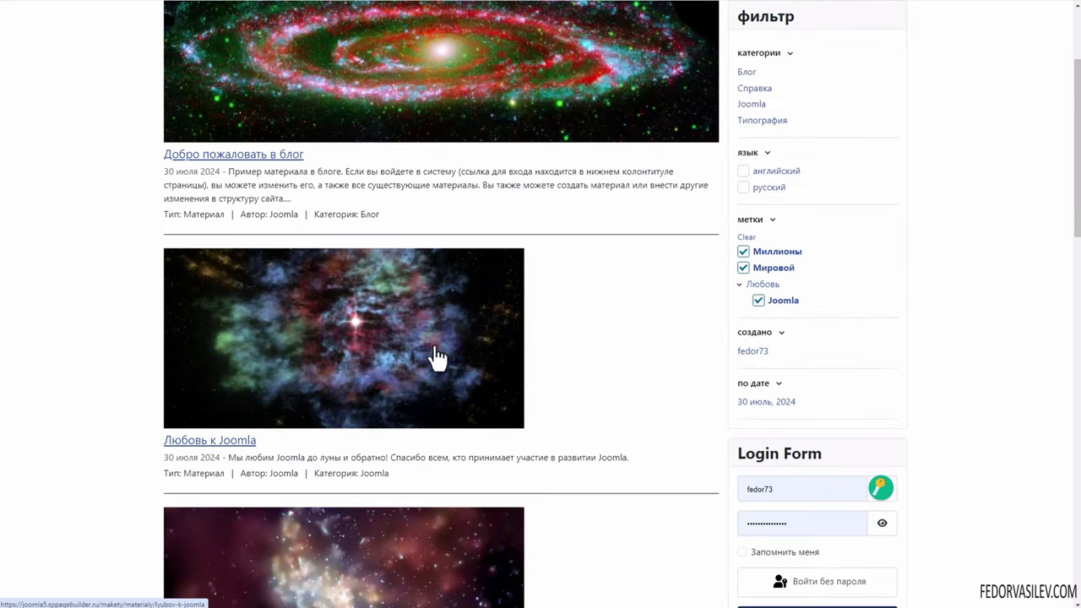
pyautogui.scroll(2, 414, 321)
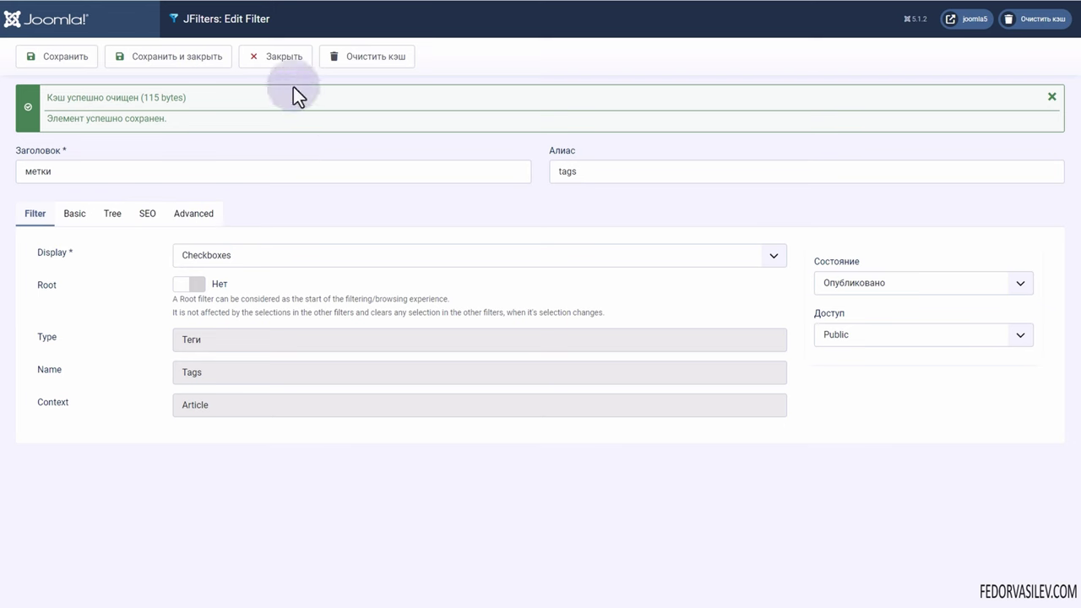
# Close the метки filter and open the JFilters component options with the page translated into Russian
pyautogui.click(282, 54)
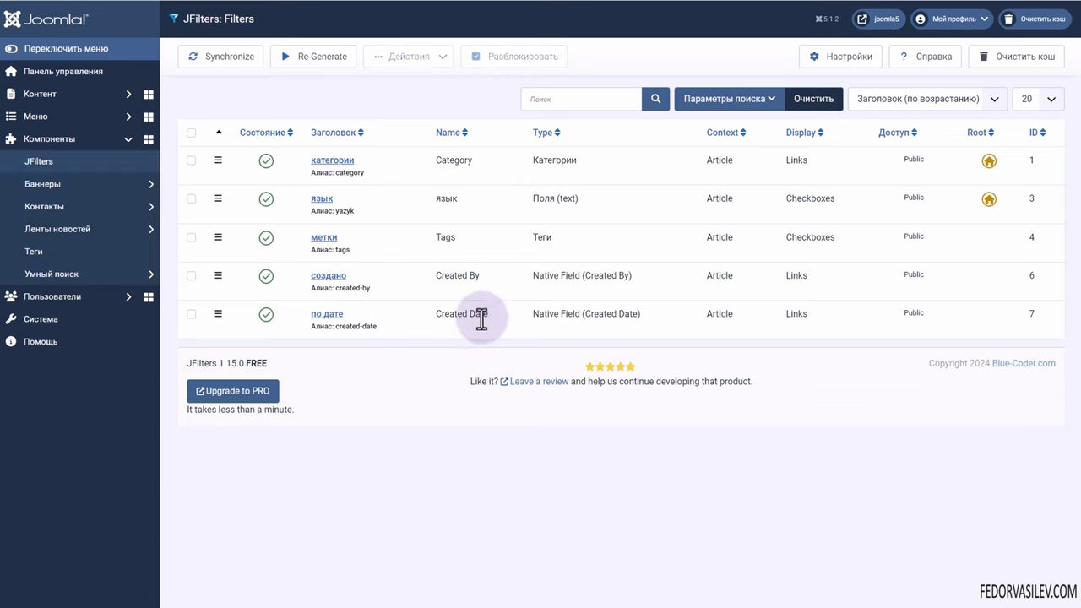
pyautogui.click(847, 64)
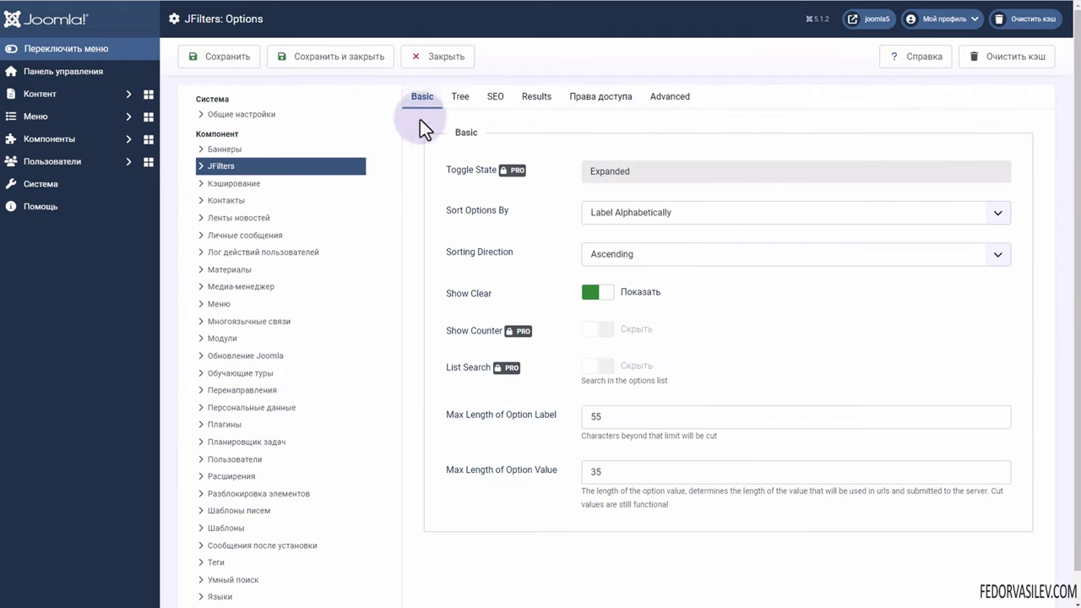
pyautogui.rightClick(667, 122)
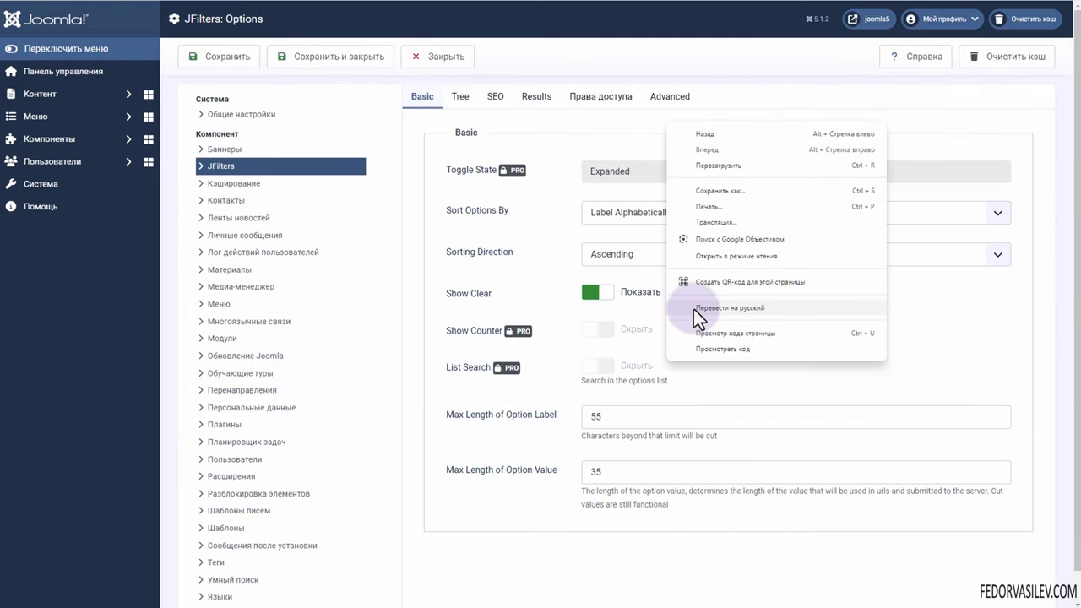
pyautogui.click(693, 309)
# Look through the choices for option sorting and sorting direction in the component's basic options
pyautogui.click(641, 226)
pyautogui.click(639, 225)
pyautogui.click(642, 266)
pyautogui.click(641, 267)
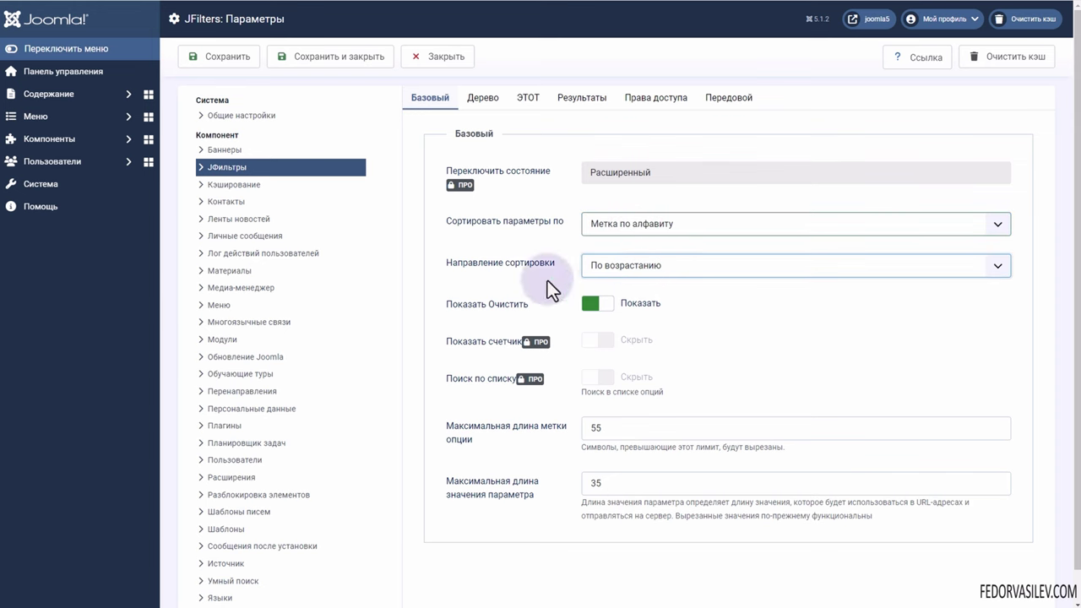
# In the component's tree options, set the toggle state to Расширенный and showing sub-node contents on parent selection to Да
pyautogui.click(490, 106)
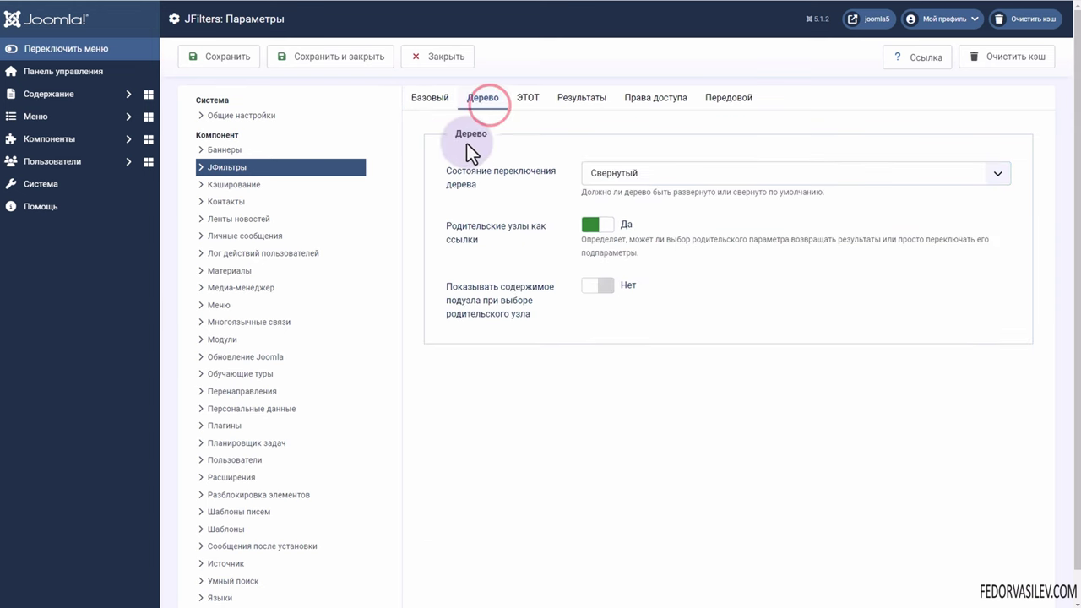
pyautogui.rightClick(572, 68)
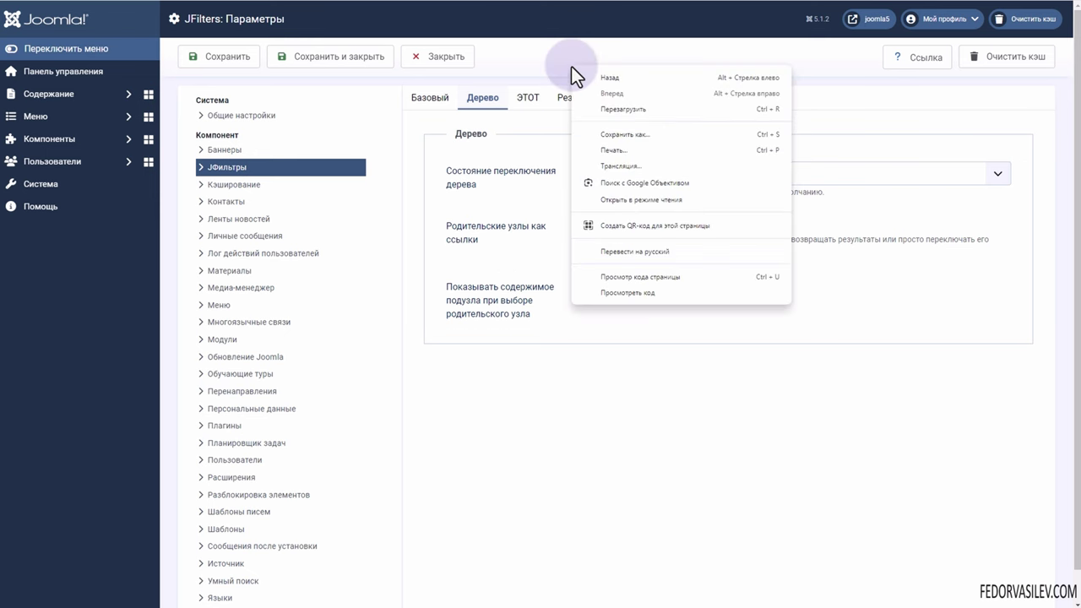
pyautogui.click(630, 252)
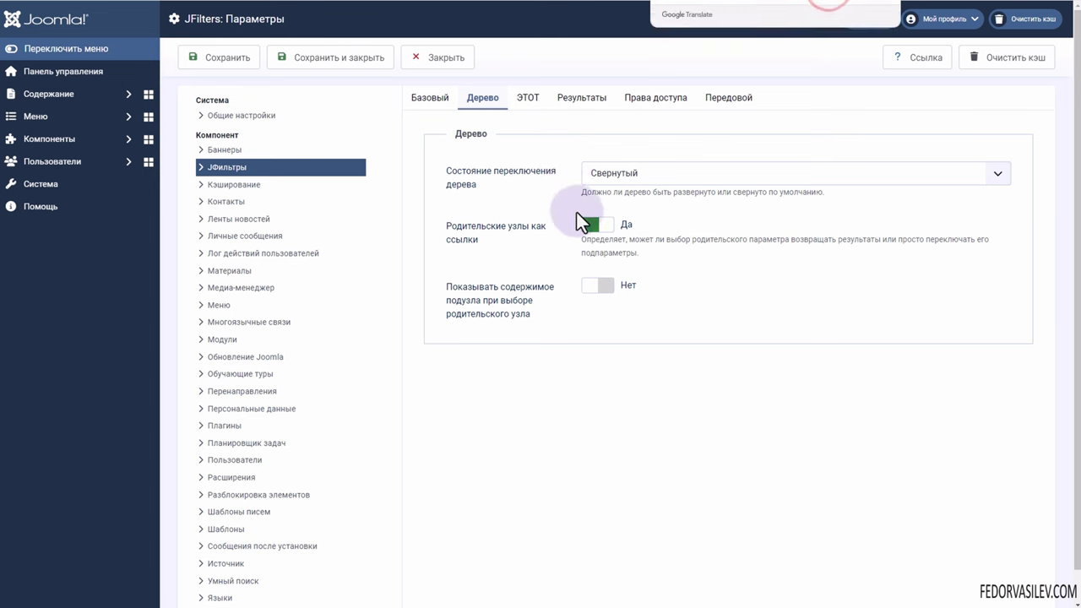
pyautogui.click(633, 173)
pyautogui.click(632, 203)
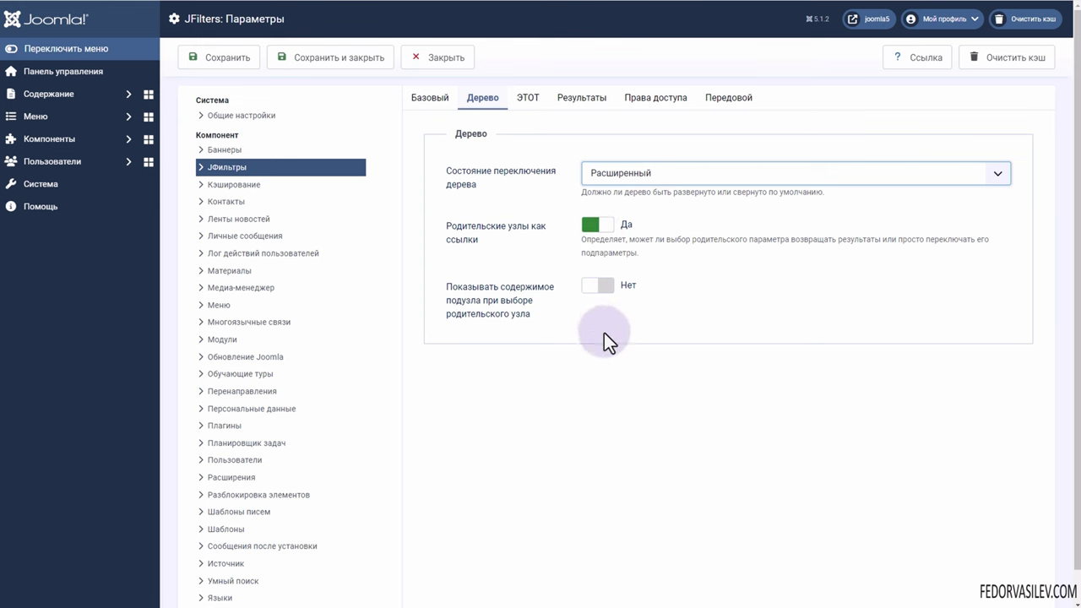
pyautogui.click(597, 286)
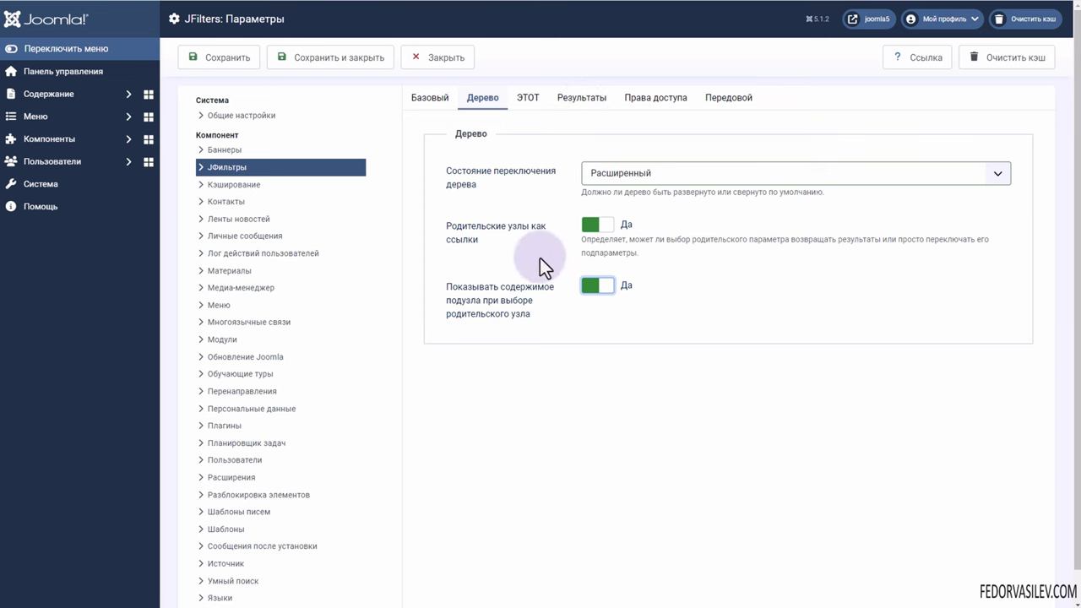
# Review the component's SEO options, including the canonical tag setting, and its result display and sorting options
pyautogui.click(523, 98)
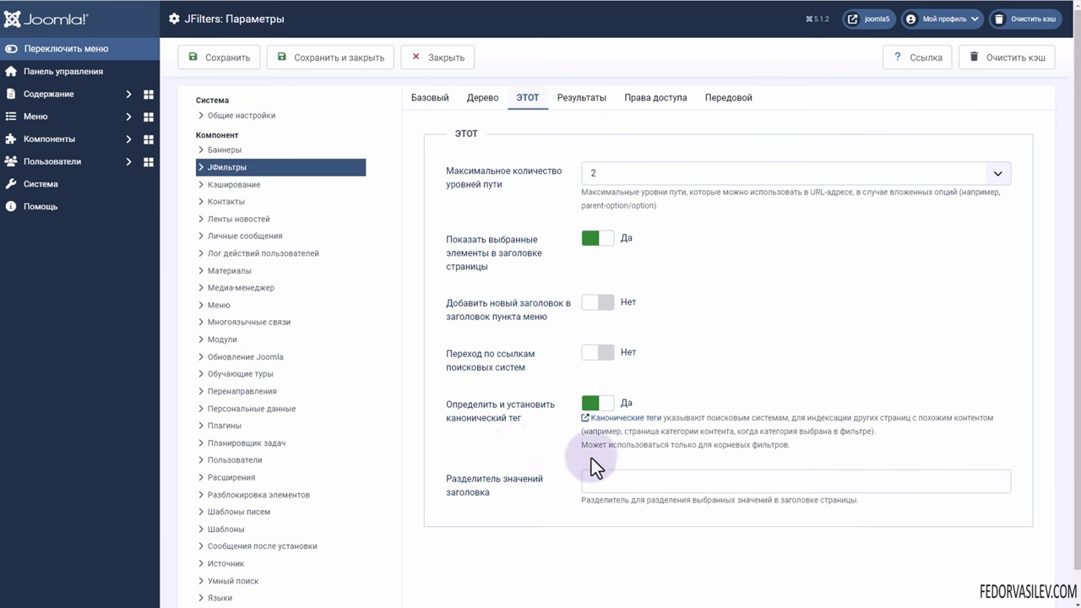
pyautogui.moveTo(474, 402); pyautogui.dragTo(514, 418)
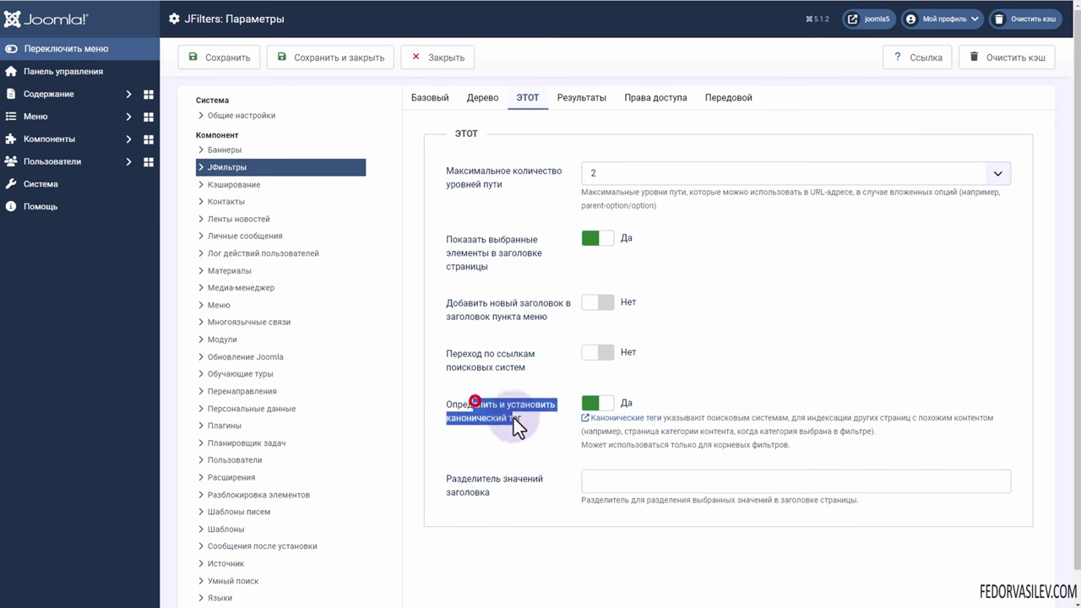
pyautogui.click(531, 417)
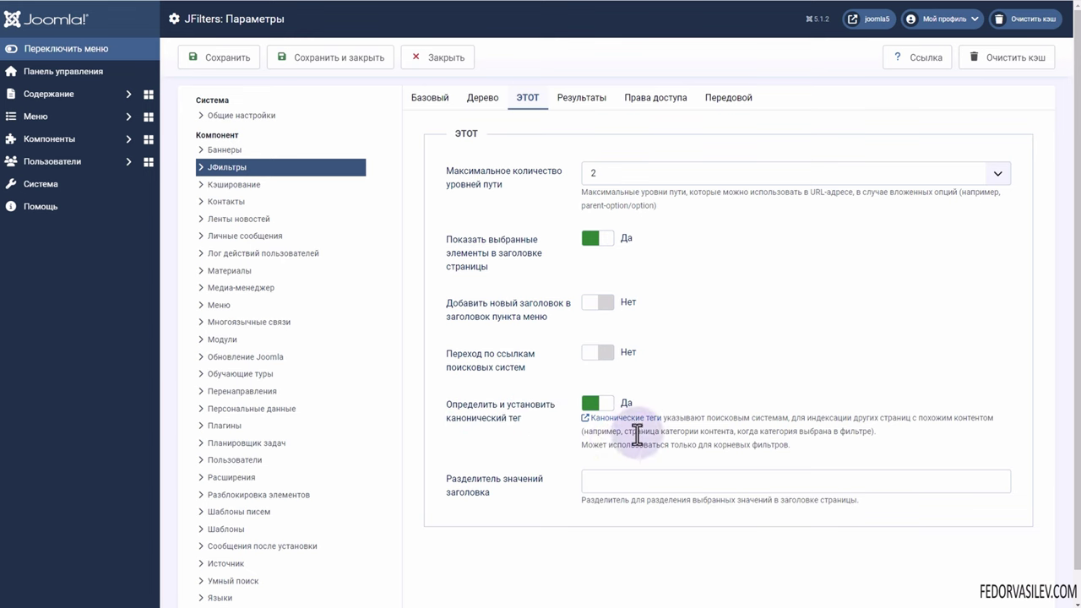
pyautogui.click(584, 94)
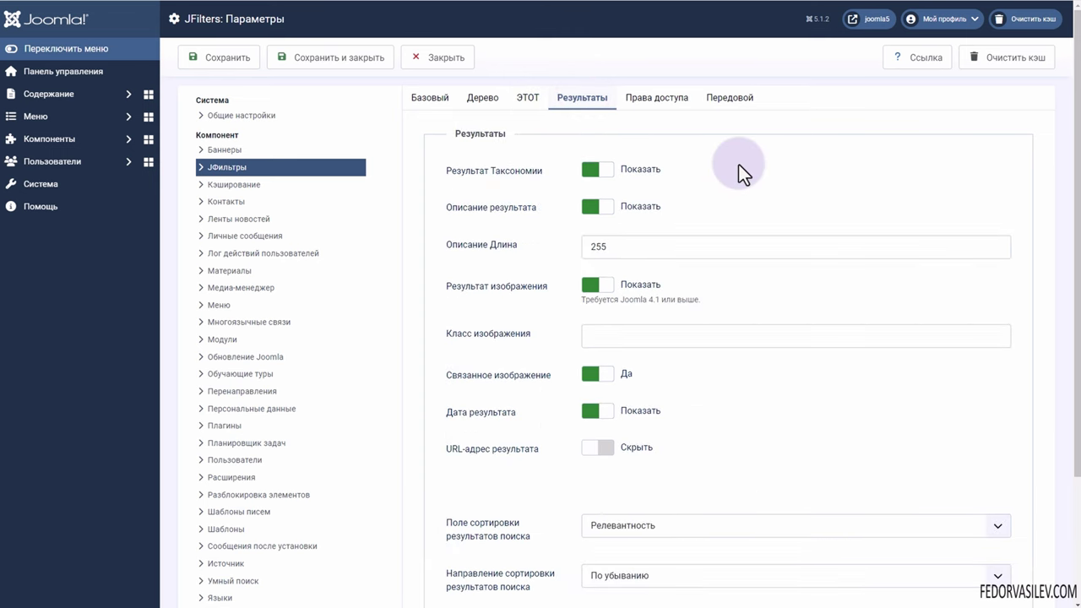
pyautogui.scroll(-1, 731, 187)
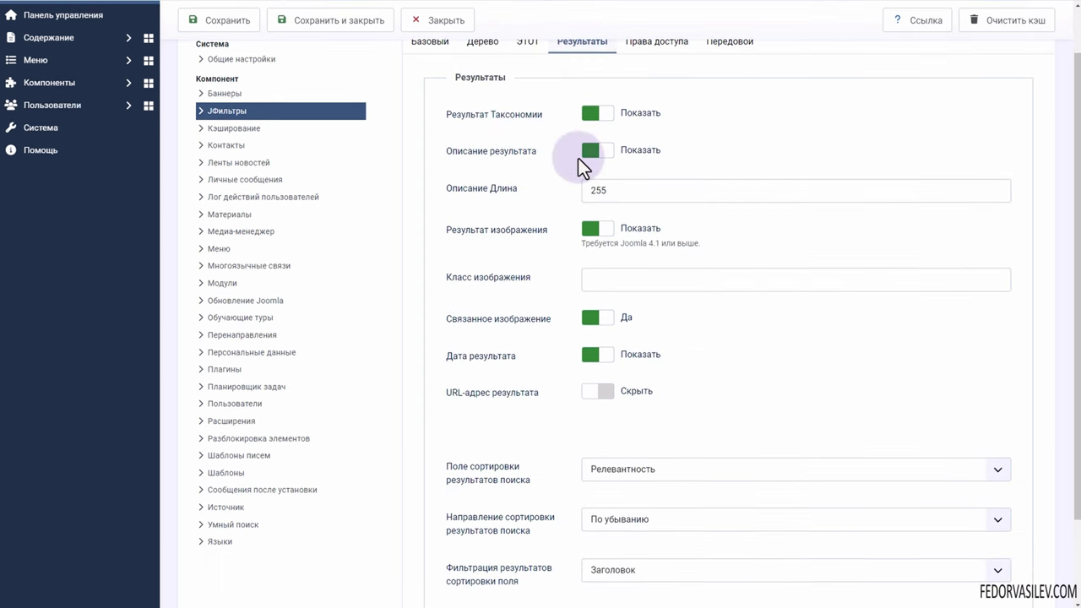
pyautogui.scroll(-2, 568, 296)
pyautogui.scroll(3, 591, 279)
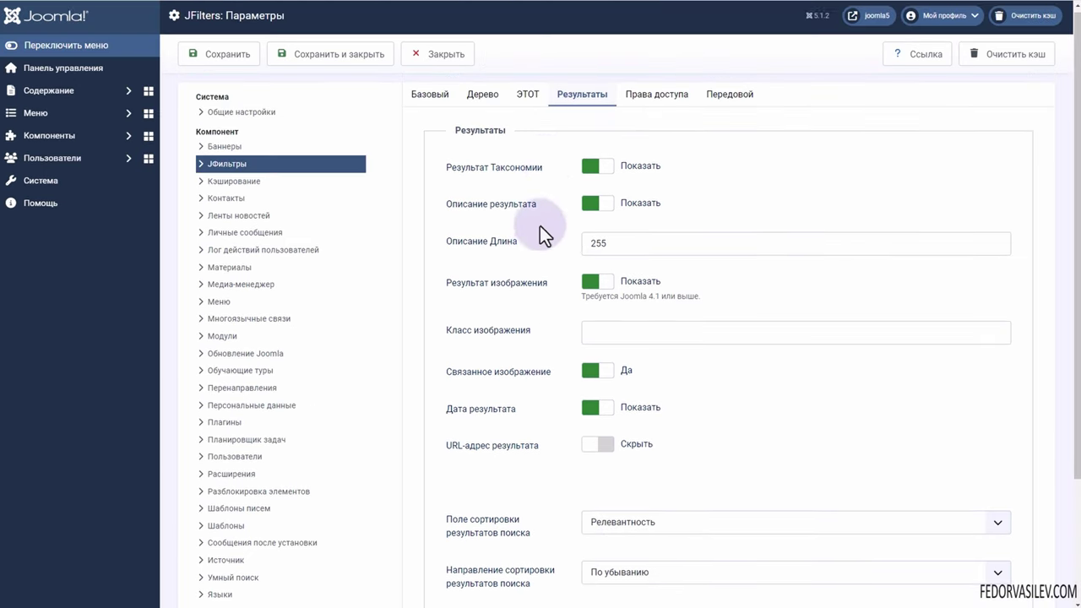
# Review the component's permissions and advanced options, and save and close the component options
pyautogui.click(655, 97)
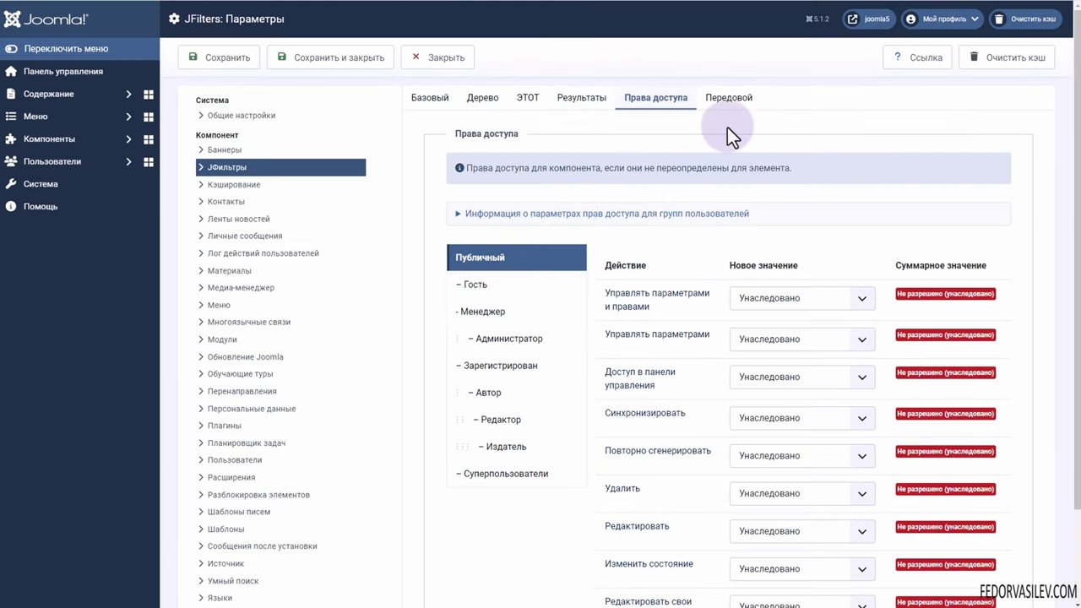
pyautogui.click(717, 99)
pyautogui.click(595, 319)
pyautogui.click(595, 321)
pyautogui.moveTo(463, 165); pyautogui.dragTo(596, 187)
pyautogui.click(482, 165)
pyautogui.click(514, 207)
pyautogui.click(419, 97)
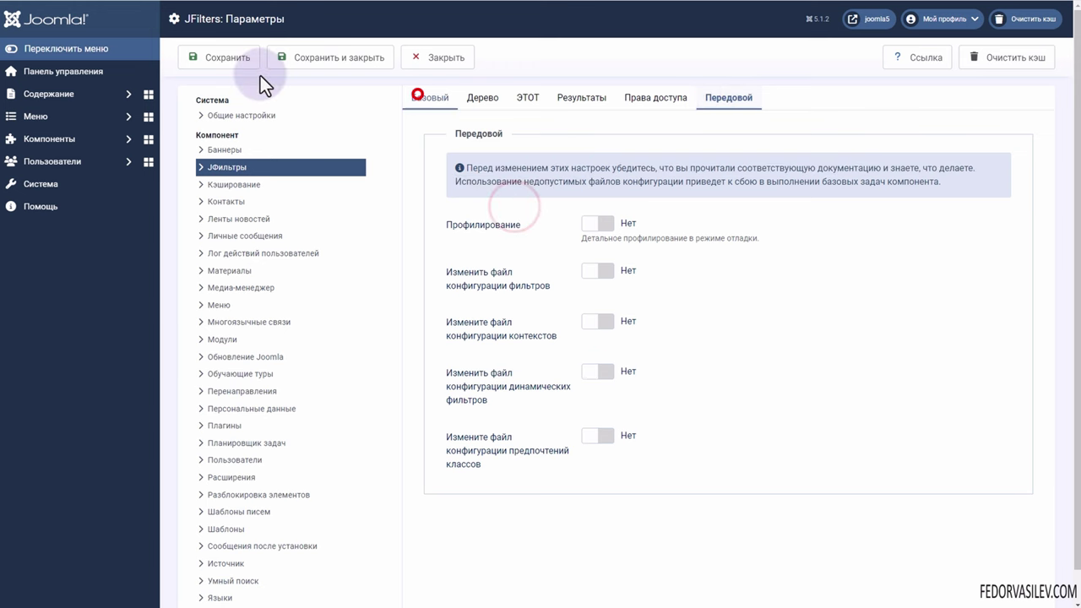
pyautogui.click(283, 57)
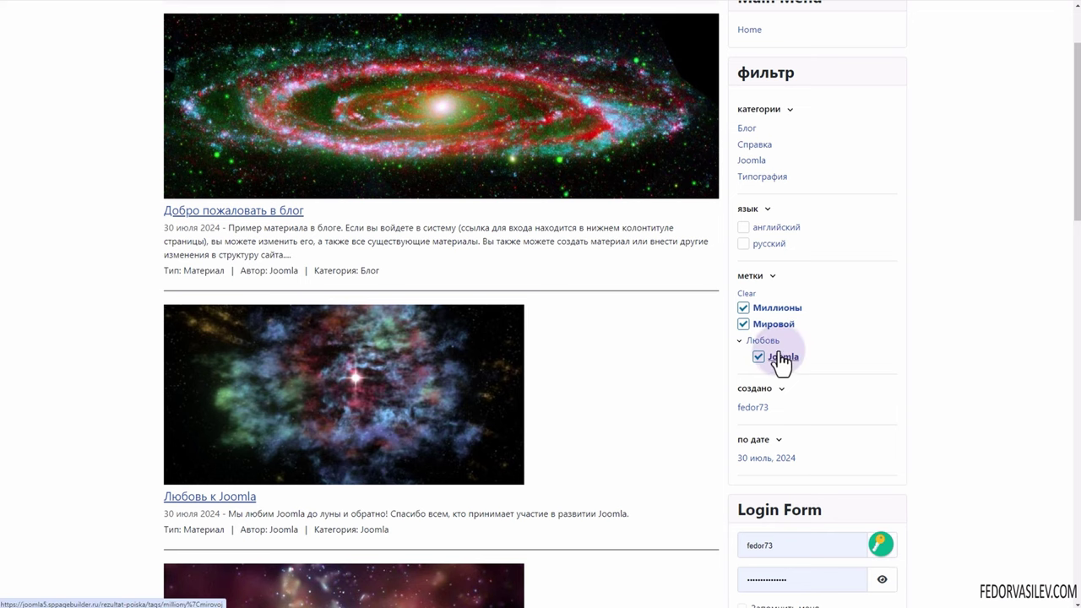
# Examine the filter module's groups and the search field on the site's results page
pyautogui.scroll(2, 810, 298)
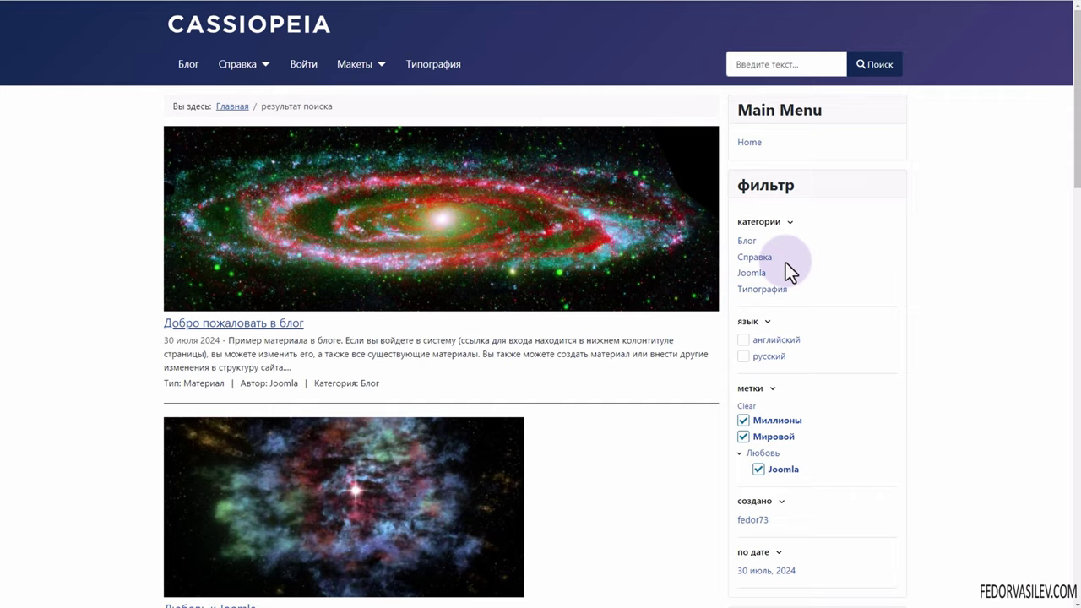
pyautogui.scroll(-2, 797, 350)
pyautogui.scroll(1, 802, 334)
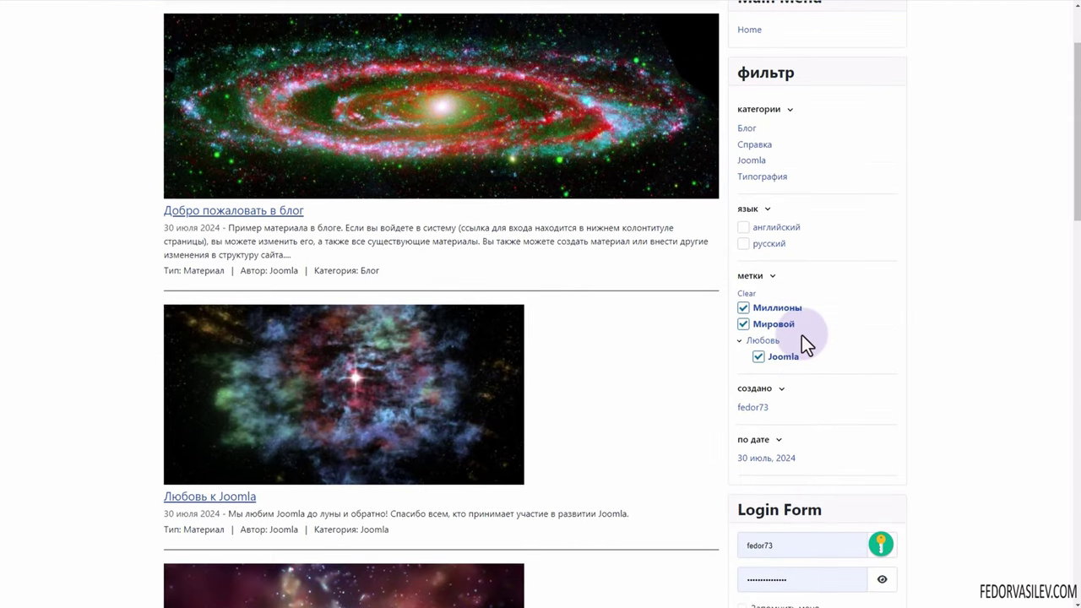
pyautogui.click(743, 226)
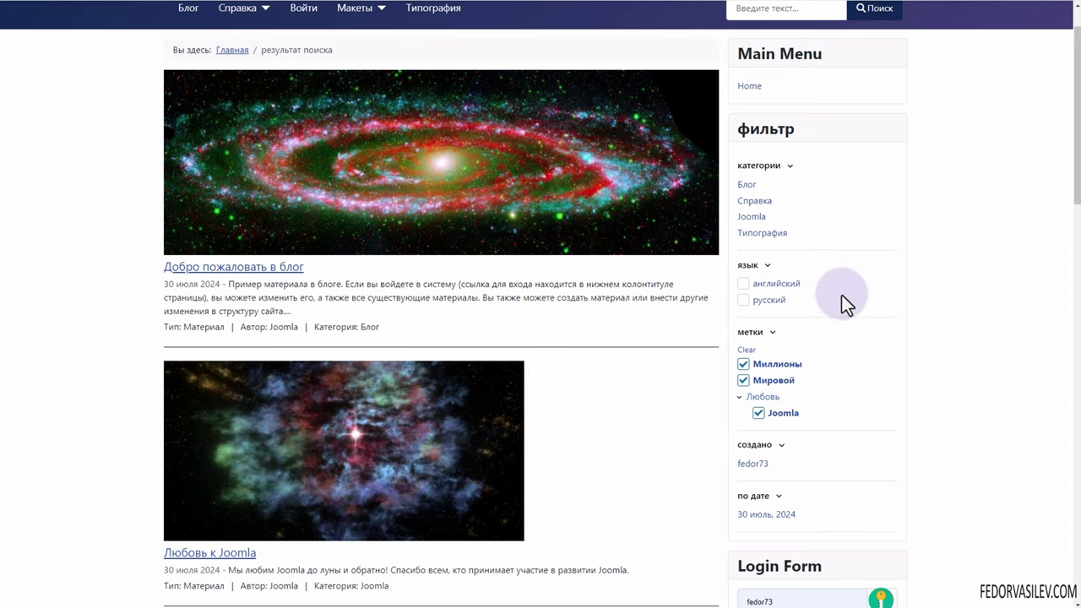
pyautogui.scroll(1, 841, 294)
pyautogui.click(775, 63)
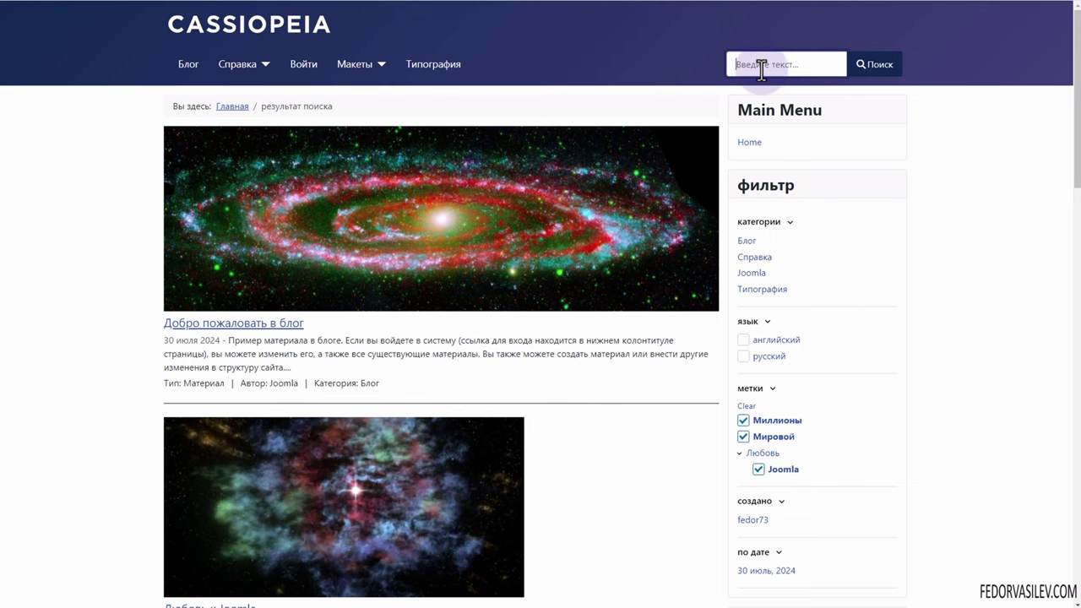
pyautogui.scroll(-1, 773, 244)
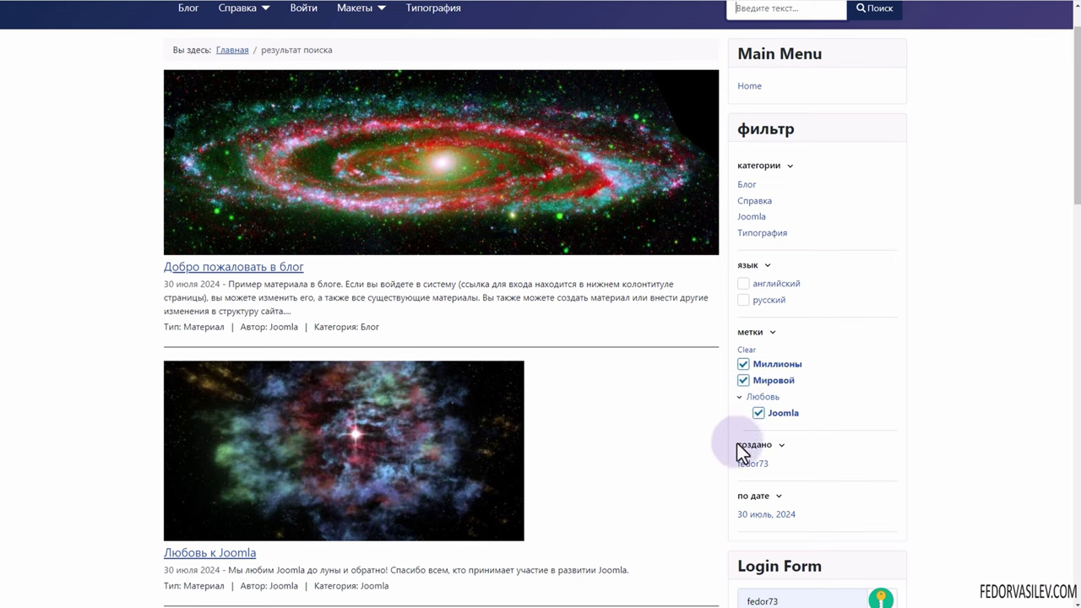